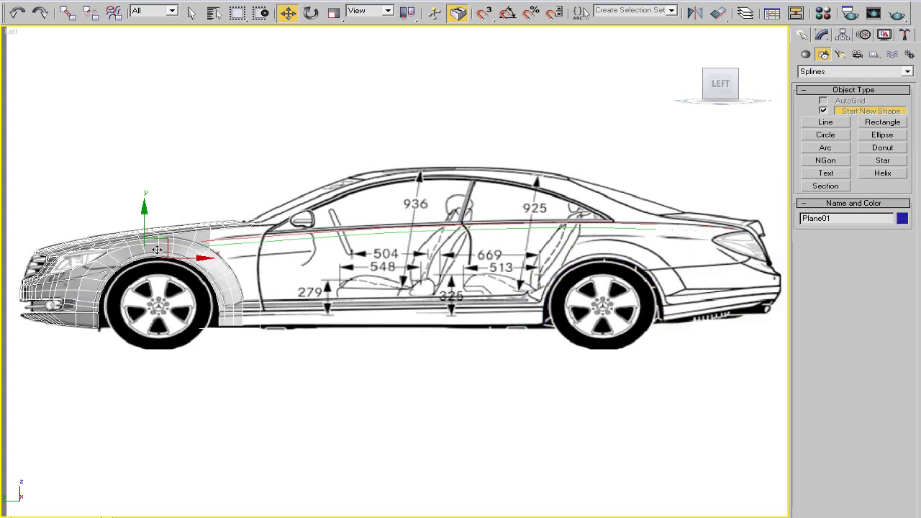
Isolate the front fender mesh Plane01 and frame it full-screen in the perspective view.
{"action": "right_click", "coordinate": [170, 241]}
{"action": "left_click", "coordinate": [216, 207]}
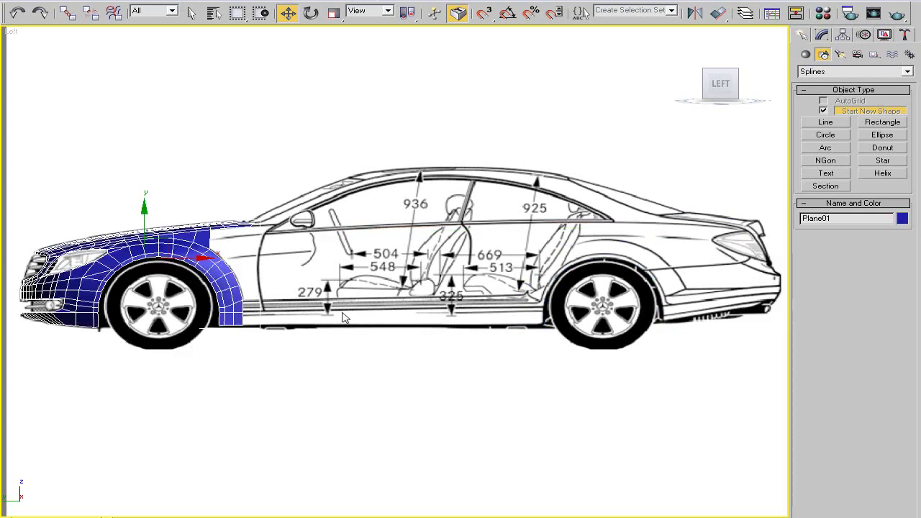
{"action": "key", "text": "z"}
{"action": "key", "text": "alt+w"}
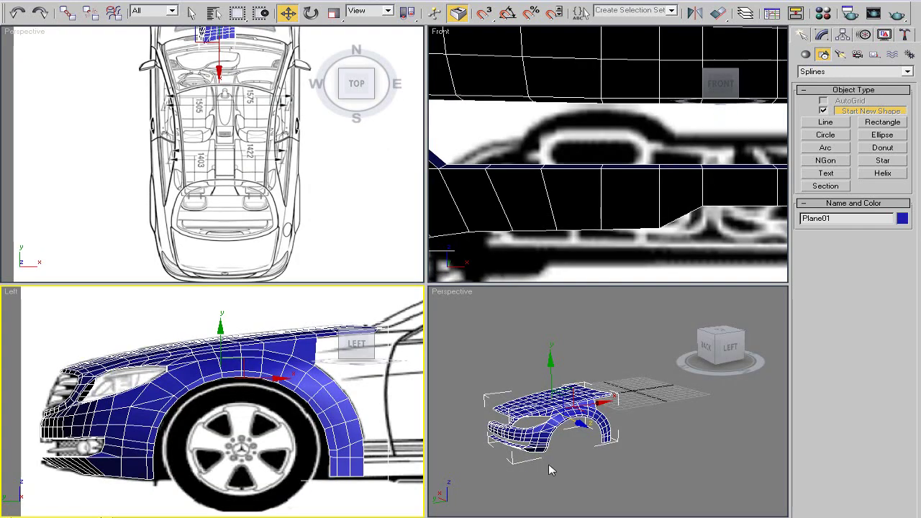
{"action": "left_click", "coordinate": [594, 472]}
{"action": "key", "text": "ctrl+shift+z"}
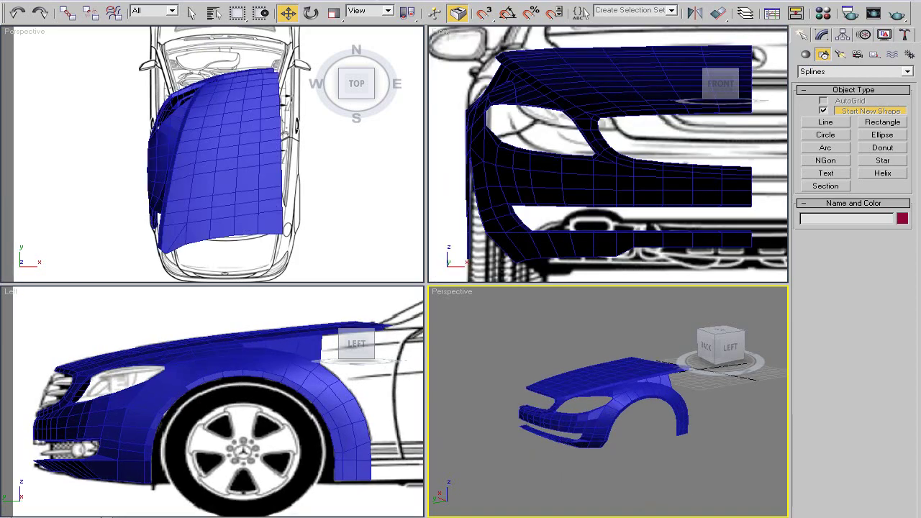
{"action": "key", "text": "alt+w"}
{"action": "left_click", "coordinate": [436, 337]}
{"action": "mouse_move", "coordinate": [436, 335]}
{"action": "middle_mouse_down", "text": "alt"}
{"action": "mouse_move", "coordinate": [446, 308]}
{"action": "mouse_move", "coordinate": [421, 310]}
{"action": "middle_mouse_up", "text": "alt"}
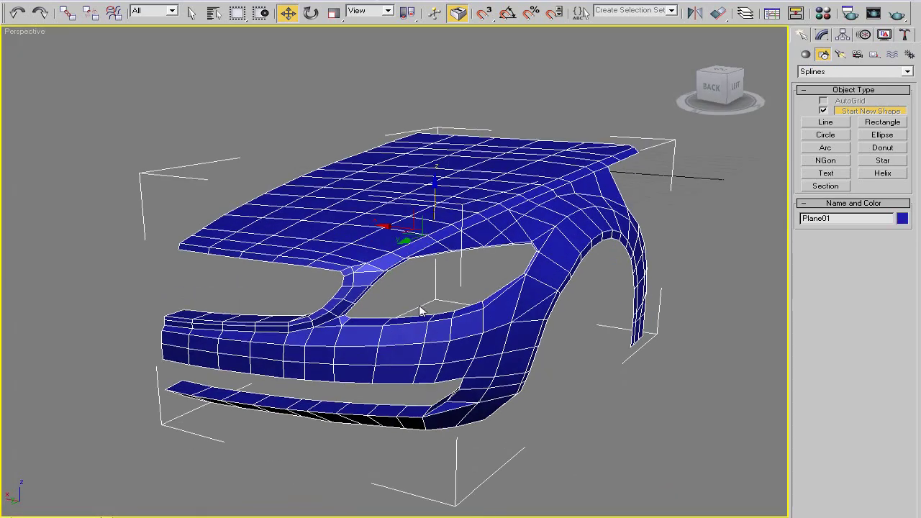
{"action": "scroll", "coordinate": [384, 297], "scroll_direction": "up", "scroll_amount": 2}
{"action": "scroll", "coordinate": [384, 298], "scroll_direction": "up", "scroll_amount": 3}
Select the headlight opening's border at the Border sub-object level.
{"action": "left_click", "coordinate": [842, 34]}
{"action": "left_click", "coordinate": [854, 111]}
{"action": "left_click", "coordinate": [854, 112]}
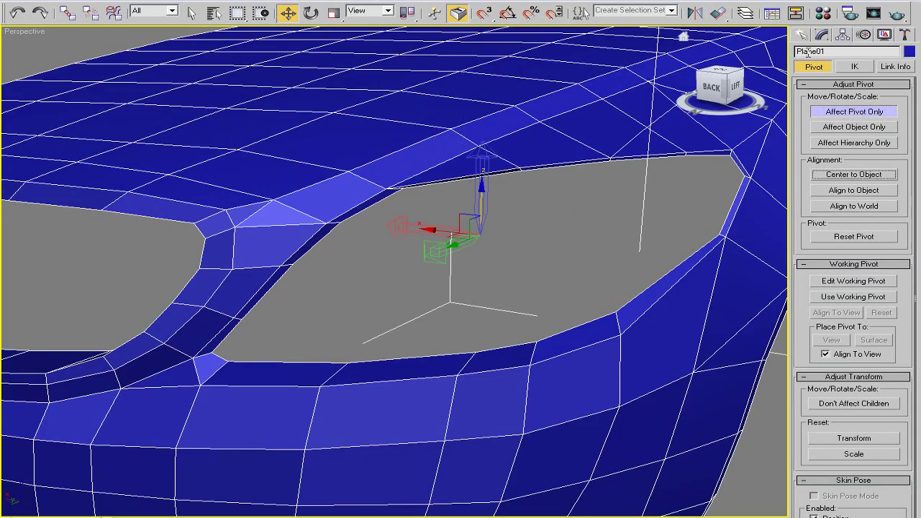
{"action": "left_click", "coordinate": [801, 35]}
{"action": "mouse_move", "coordinate": [431, 278]}
{"action": "middle_mouse_down", "text": "alt"}
{"action": "mouse_move", "coordinate": [468, 278]}
{"action": "mouse_move", "coordinate": [445, 284]}
{"action": "mouse_move", "coordinate": [503, 266]}
{"action": "middle_mouse_up", "text": "alt"}
{"action": "left_click", "coordinate": [822, 35]}
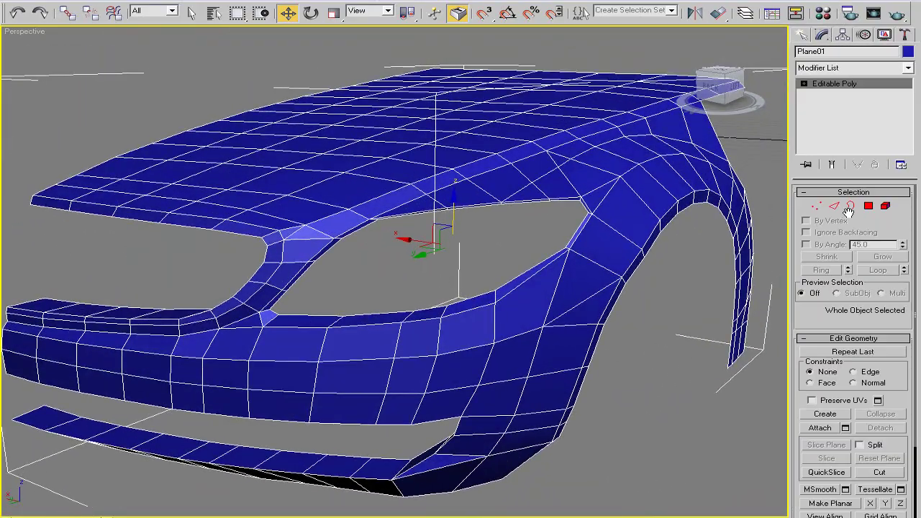
{"action": "left_click", "coordinate": [851, 205]}
{"action": "left_click", "coordinate": [521, 275]}
{"action": "middle_click_drag", "start_coordinate": [520, 275], "coordinate": [458, 275], "text": "alt"}
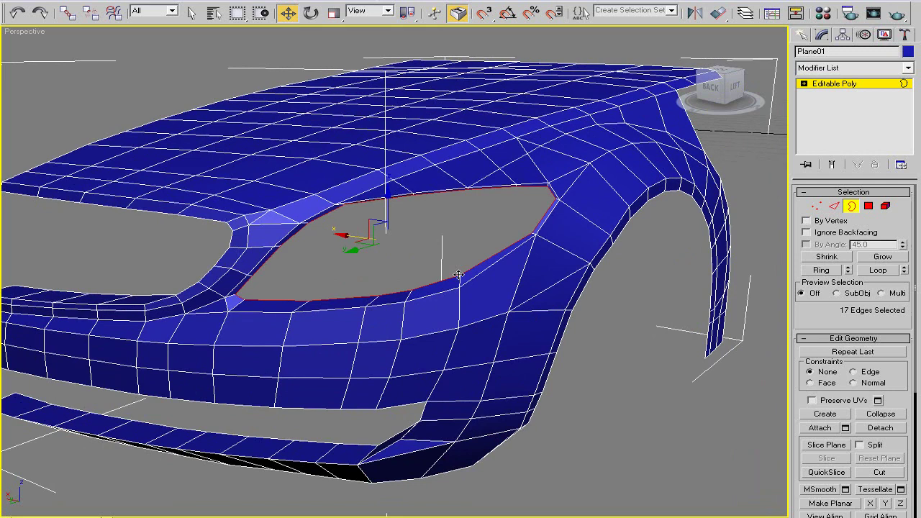
Create Shape01 from the 17 selected border edges and select the new spline.
{"action": "left_click", "coordinate": [816, 340]}
{"action": "left_click", "coordinate": [816, 338]}
{"action": "scroll", "coordinate": [803, 320], "scroll_direction": "down", "scroll_amount": 2}
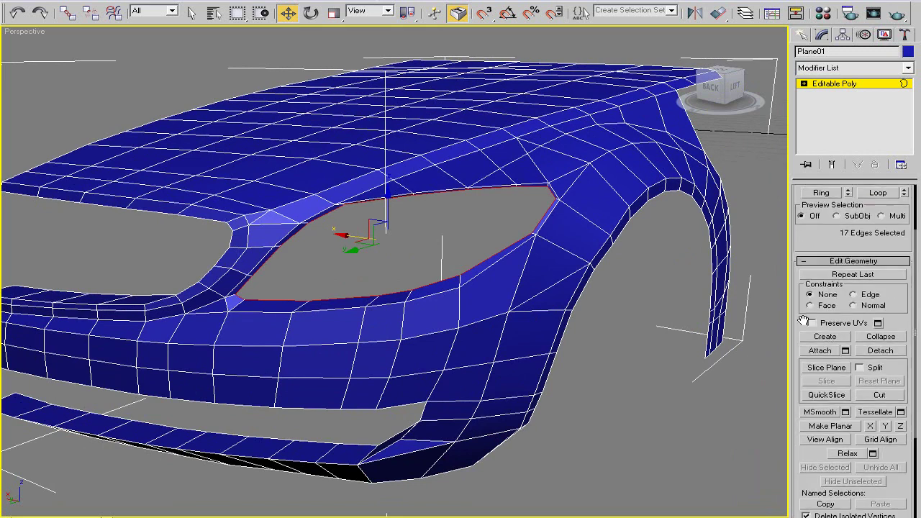
{"action": "scroll", "coordinate": [832, 448], "scroll_direction": "down", "scroll_amount": 3}
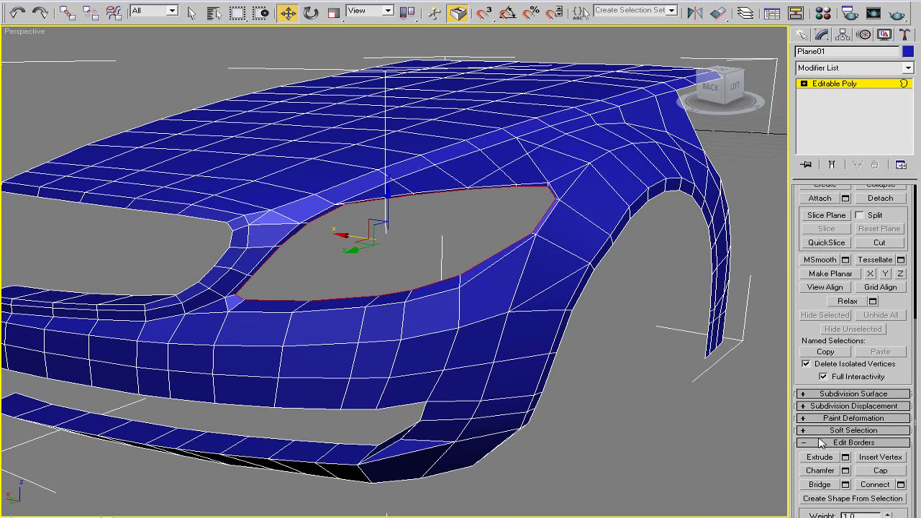
{"action": "left_click", "coordinate": [827, 498]}
{"action": "left_click", "coordinate": [606, 315]}
{"action": "left_click", "coordinate": [801, 34]}
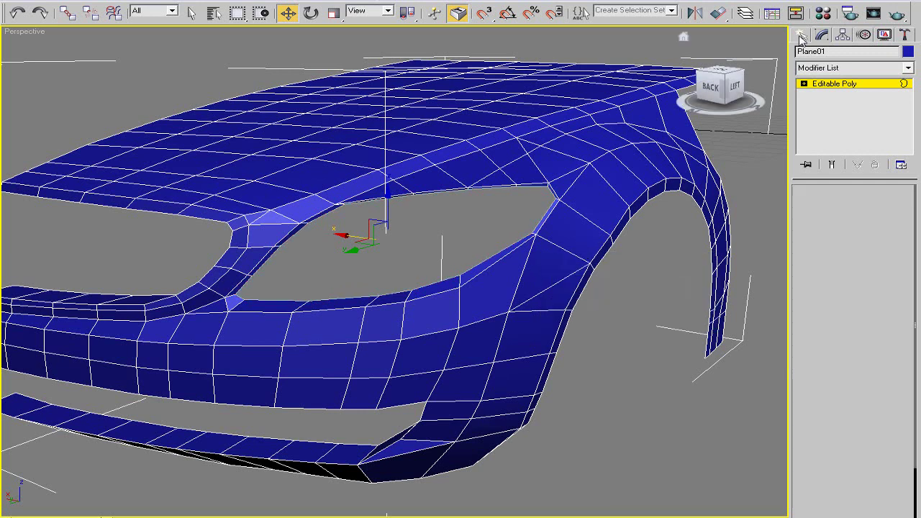
{"action": "left_click", "coordinate": [479, 264]}
Hide everything except the headlight spline and switch to the Front view.
{"action": "right_click", "coordinate": [481, 262]}
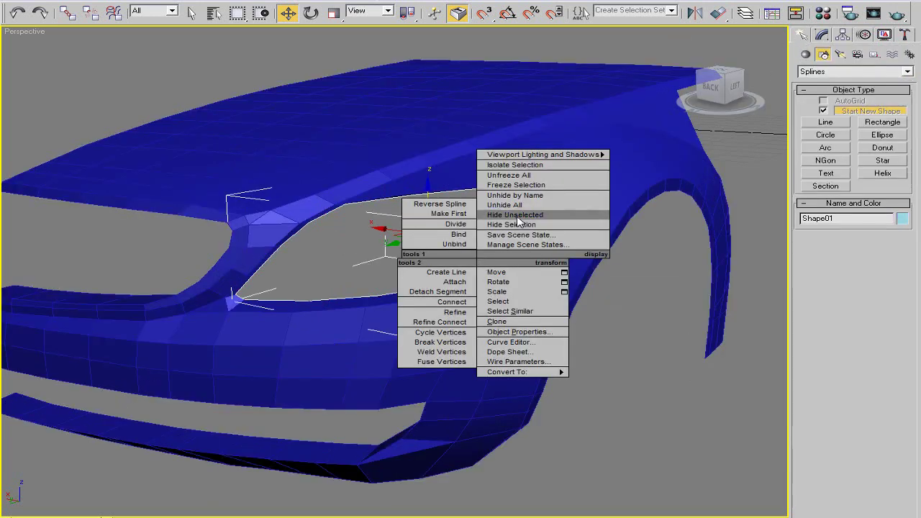
{"action": "left_click", "coordinate": [544, 158]}
{"action": "key", "text": "f"}
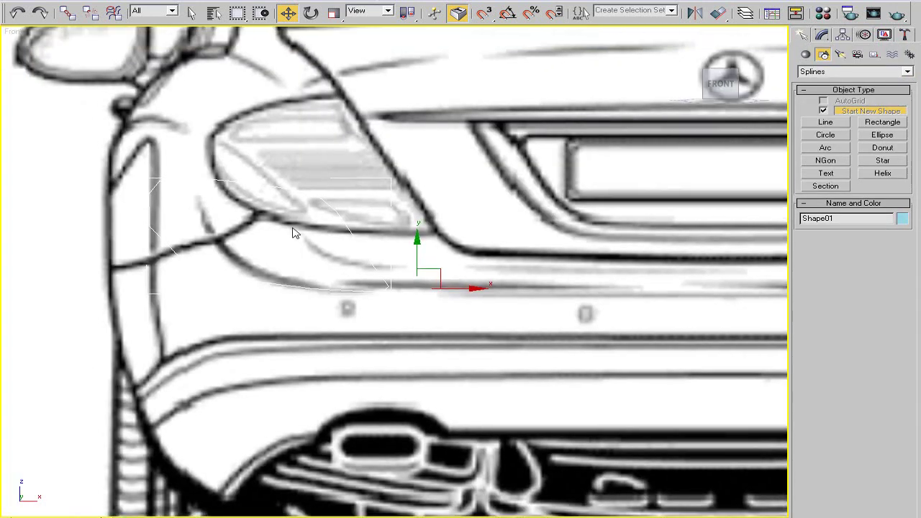
{"action": "left_click", "coordinate": [305, 161]}
Load blueprint image 2 as the Front viewport background and reselect the spline.
{"action": "key", "text": "alt+b"}
{"action": "left_click", "coordinate": [355, 175]}
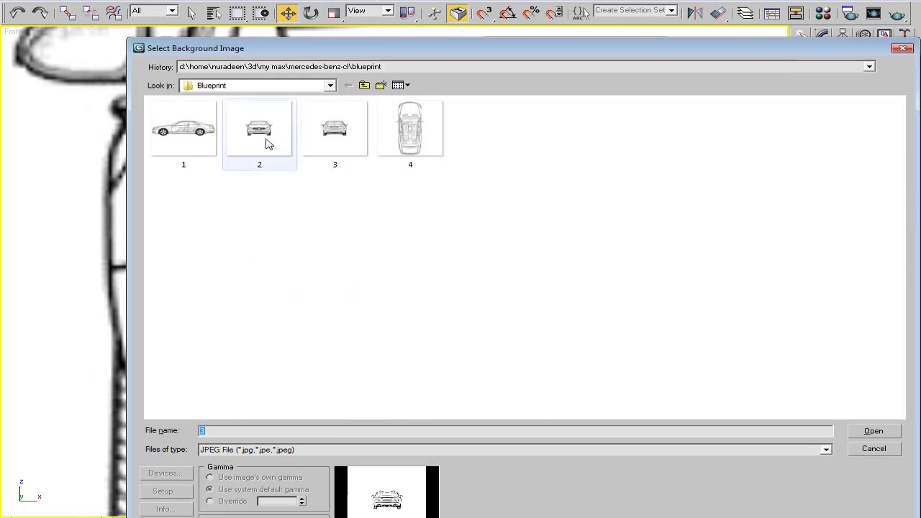
{"action": "double_click", "coordinate": [266, 144]}
{"action": "left_click", "coordinate": [489, 400]}
{"action": "scroll", "coordinate": [411, 349], "scroll_direction": "up", "scroll_amount": 3}
{"action": "left_click", "coordinate": [411, 348]}
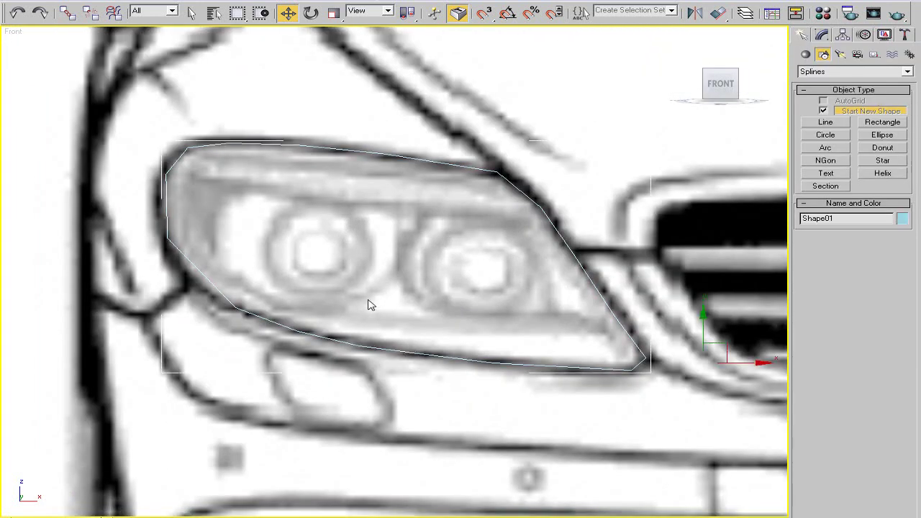
{"action": "middle_click_drag", "start_coordinate": [369, 304], "coordinate": [272, 311]}
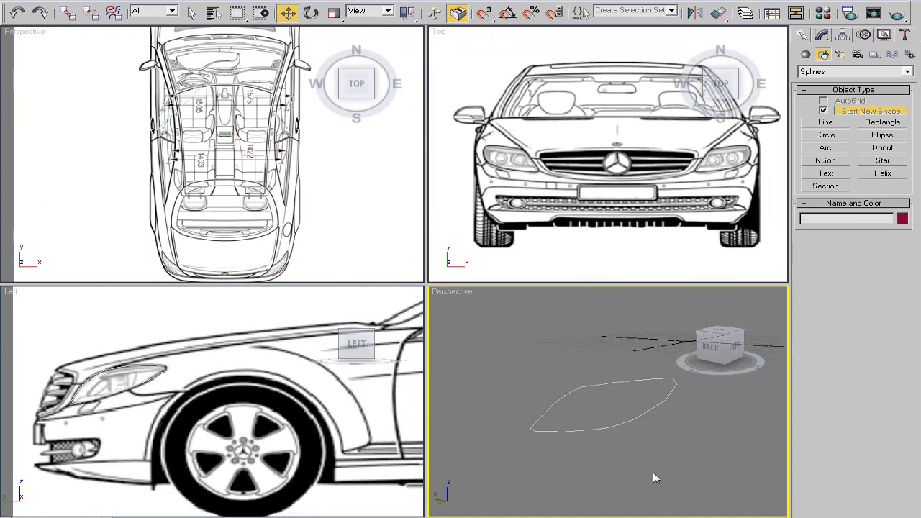
Check the spline in perspective, then maximize the Front view zoomed on the headlight.
{"action": "key", "text": "alt+w"}
{"action": "mouse_move", "coordinate": [551, 446]}
{"action": "middle_mouse_down", "text": "alt"}
{"action": "mouse_move", "coordinate": [345, 318]}
{"action": "mouse_move", "coordinate": [390, 354]}
{"action": "mouse_move", "coordinate": [399, 434]}
{"action": "mouse_move", "coordinate": [439, 364]}
{"action": "mouse_move", "coordinate": [396, 341]}
{"action": "middle_mouse_up", "text": "alt"}
{"action": "key", "text": "f"}
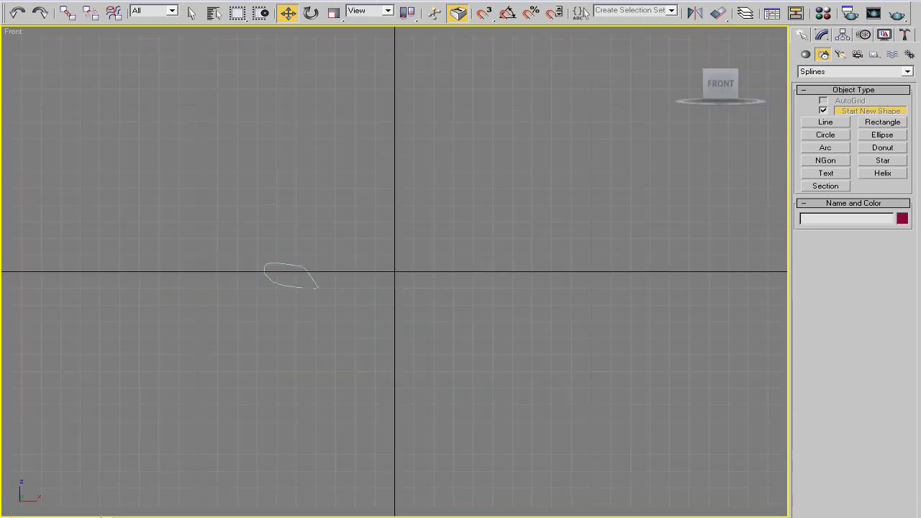
{"action": "key", "text": "alt+w"}
{"action": "left_click", "coordinate": [483, 182]}
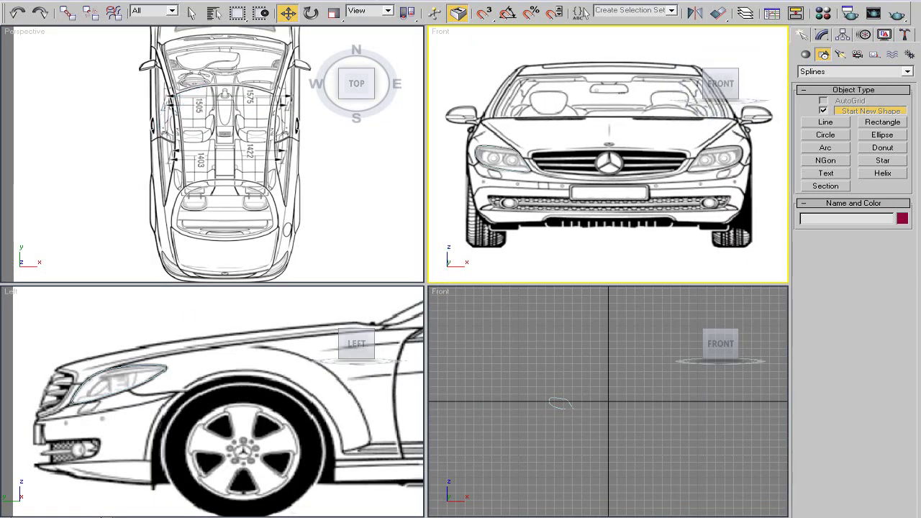
{"action": "key", "text": "alt+w"}
{"action": "scroll", "coordinate": [464, 197], "scroll_direction": "up", "scroll_amount": 5}
{"action": "scroll", "coordinate": [382, 208], "scroll_direction": "up", "scroll_amount": 3}
At Editable Spline Vertex level, fit Shape01's vertices to the blueprint's headlight outline.
{"action": "left_click", "coordinate": [822, 35]}
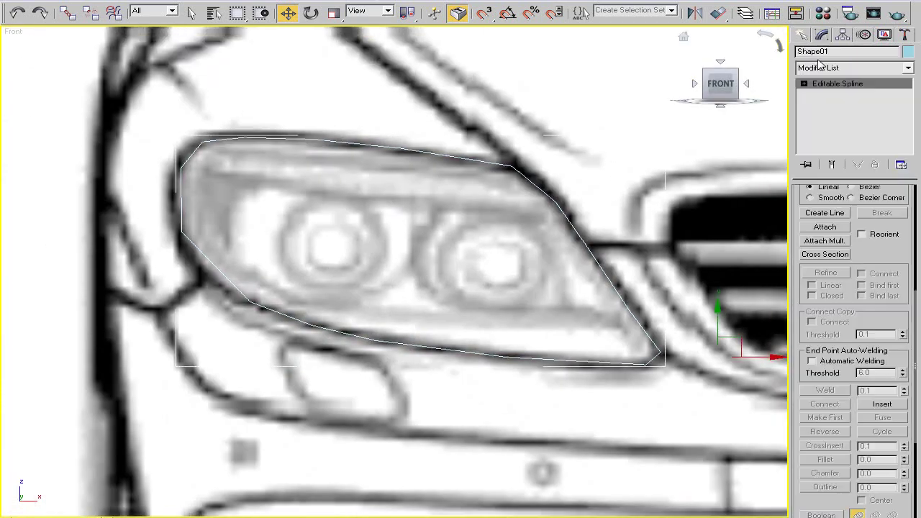
{"action": "left_click", "coordinate": [804, 83]}
{"action": "left_click", "coordinate": [830, 93]}
{"action": "middle_click_drag", "start_coordinate": [404, 188], "coordinate": [364, 209]}
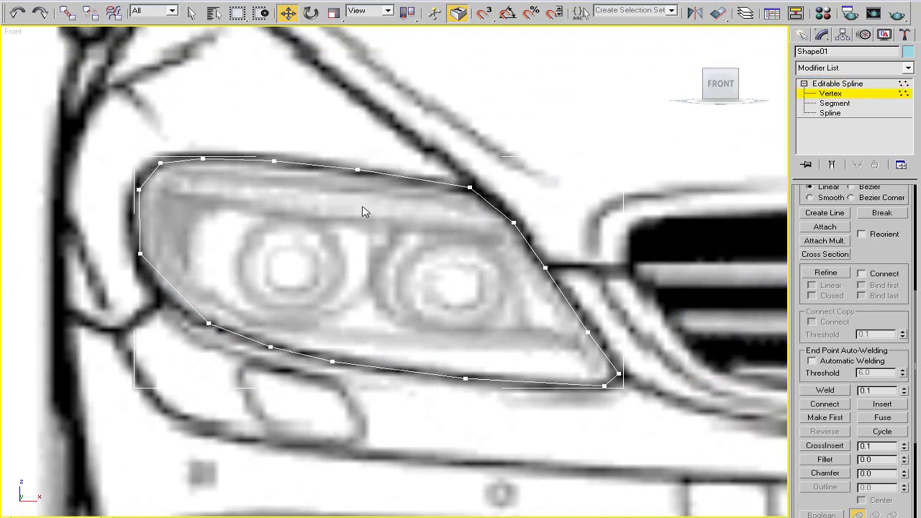
{"action": "scroll", "coordinate": [382, 194], "scroll_direction": "up", "scroll_amount": 5}
{"action": "scroll", "coordinate": [401, 184], "scroll_direction": "down", "scroll_amount": 3}
{"action": "scroll", "coordinate": [410, 191], "scroll_direction": "up", "scroll_amount": 2}
{"action": "scroll", "coordinate": [471, 242], "scroll_direction": "up", "scroll_amount": 3}
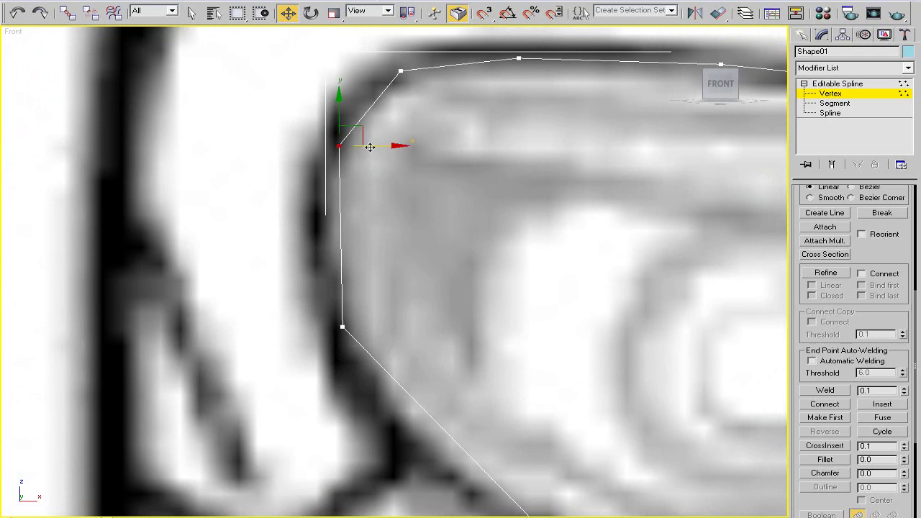
{"action": "middle_click_drag", "start_coordinate": [371, 227], "coordinate": [362, 161]}
{"action": "scroll", "coordinate": [432, 223], "scroll_direction": "down", "scroll_amount": 5}
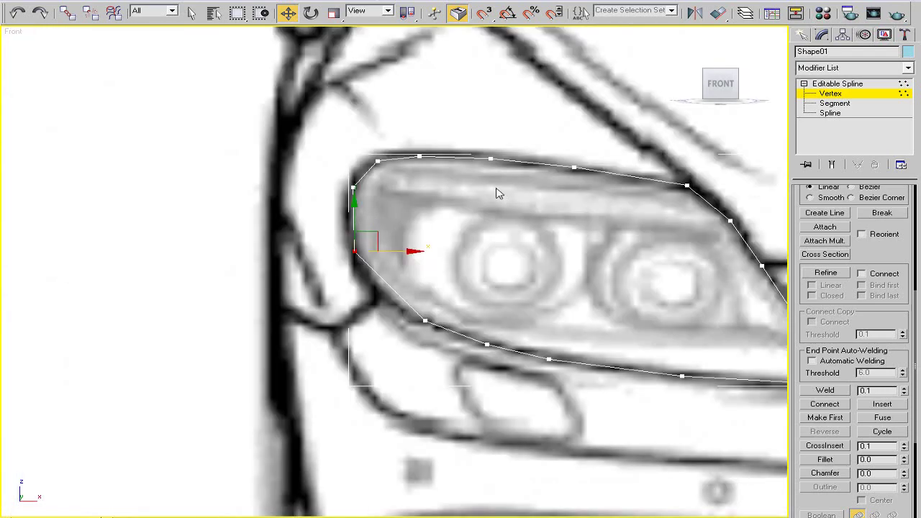
{"action": "scroll", "coordinate": [497, 192], "scroll_direction": "up", "scroll_amount": 2}
{"action": "scroll", "coordinate": [400, 235], "scroll_direction": "up", "scroll_amount": 2}
{"action": "scroll", "coordinate": [399, 235], "scroll_direction": "down", "scroll_amount": 2}
{"action": "scroll", "coordinate": [511, 263], "scroll_direction": "down", "scroll_amount": 1}
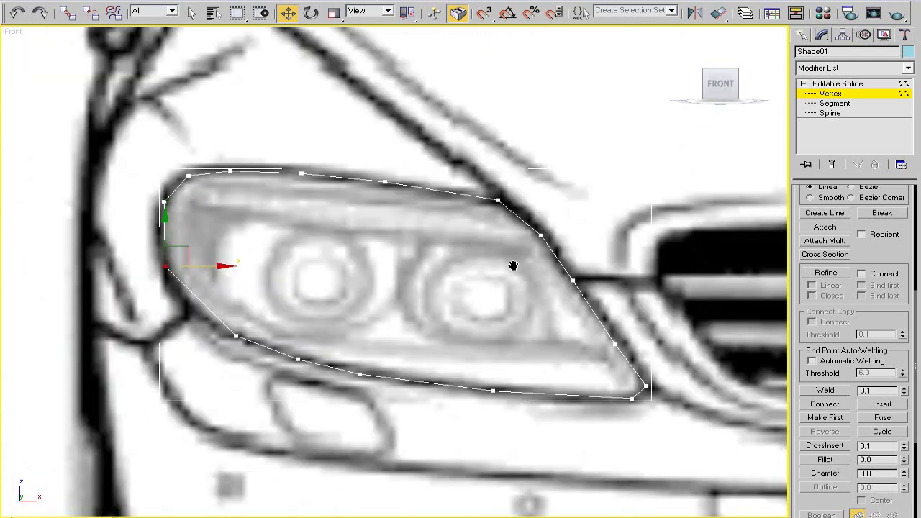
{"action": "scroll", "coordinate": [429, 323], "scroll_direction": "up", "scroll_amount": 1}
{"action": "middle_click_drag", "start_coordinate": [430, 323], "coordinate": [446, 309]}
{"action": "scroll", "coordinate": [885, 216], "scroll_direction": "up", "scroll_amount": 5}
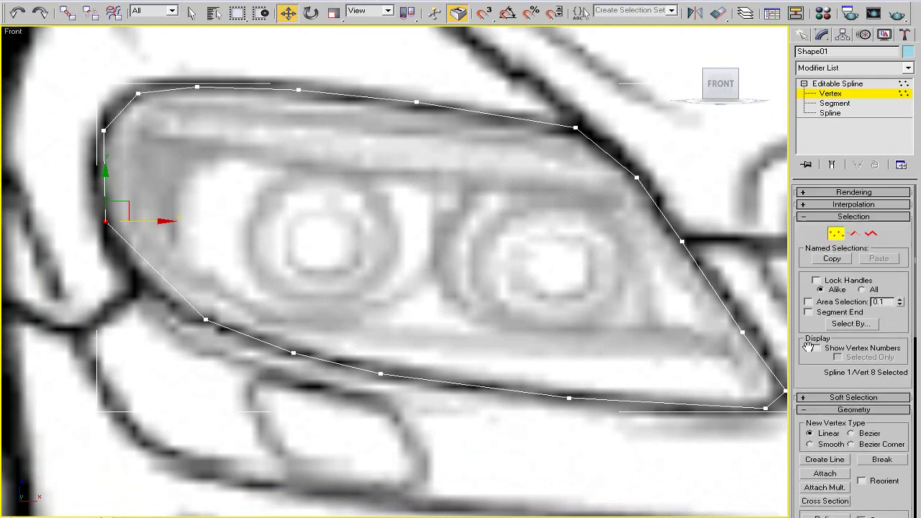
Divide the lower-left segment once and set the new vertex to Corner.
{"action": "left_click", "coordinate": [853, 232]}
{"action": "scroll", "coordinate": [894, 484], "scroll_direction": "down", "scroll_amount": 5}
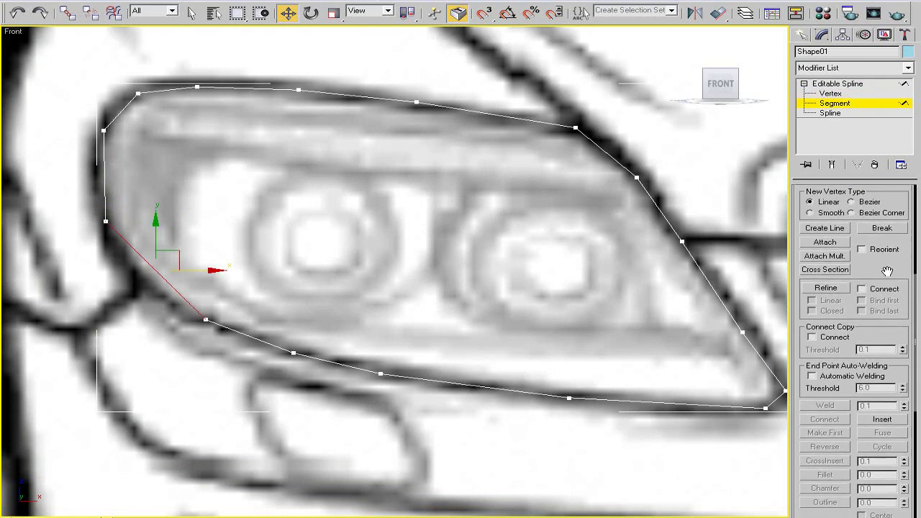
{"action": "scroll", "coordinate": [863, 446], "scroll_direction": "down", "scroll_amount": 1}
{"action": "scroll", "coordinate": [818, 399], "scroll_direction": "down", "scroll_amount": 4}
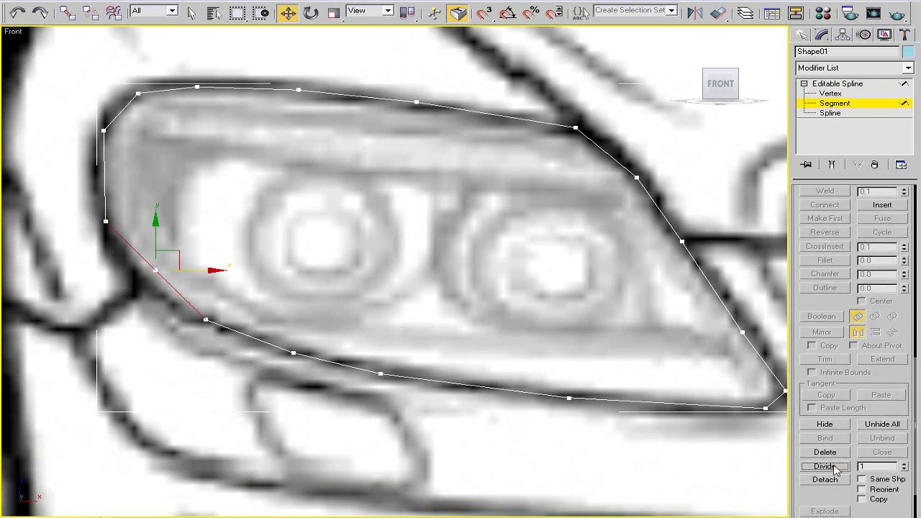
{"action": "left_click", "coordinate": [829, 94]}
{"action": "scroll", "coordinate": [347, 246], "scroll_direction": "up", "scroll_amount": 3}
{"action": "middle_click_drag", "start_coordinate": [347, 247], "coordinate": [345, 220]}
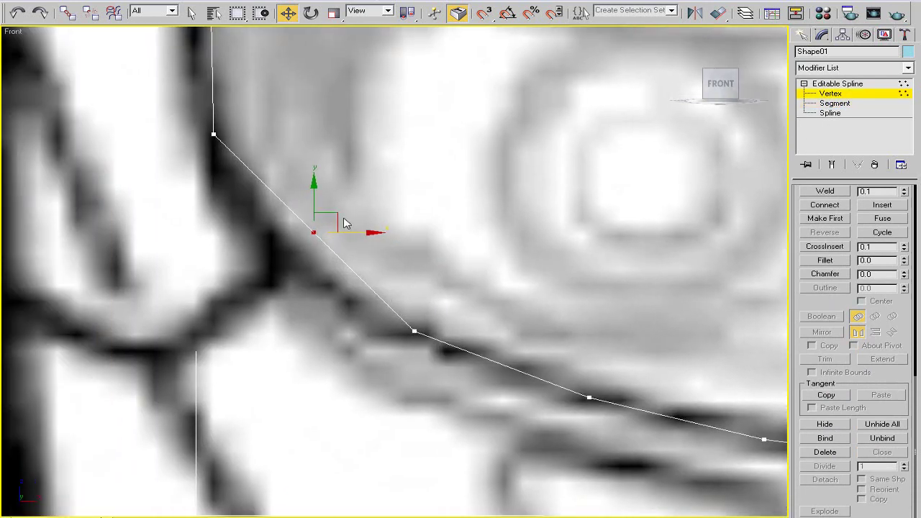
{"action": "left_click", "coordinate": [415, 331]}
{"action": "right_click", "coordinate": [230, 190]}
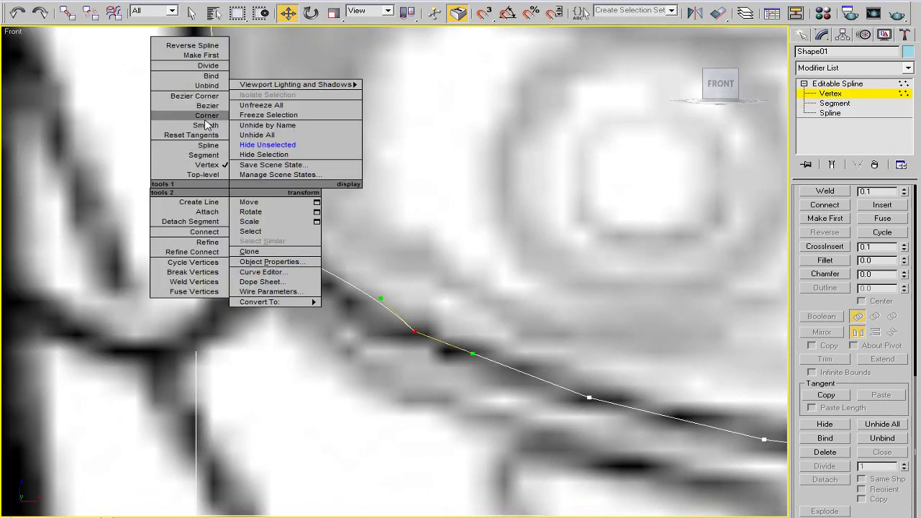
{"action": "left_click", "coordinate": [206, 115]}
{"action": "scroll", "coordinate": [374, 285], "scroll_direction": "down", "scroll_amount": 3}
{"action": "middle_click_drag", "start_coordinate": [403, 264], "coordinate": [291, 301]}
{"action": "key", "text": "alt+w"}
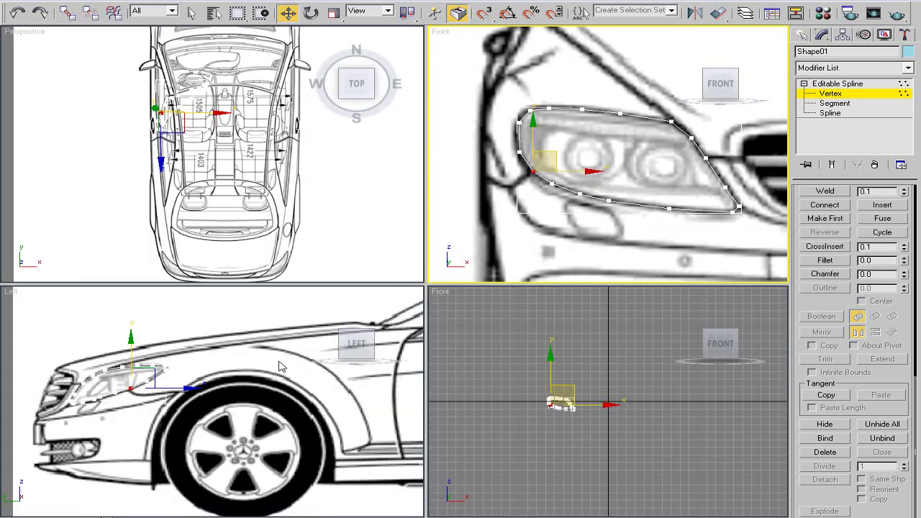
Adjust the headlight outline's bottom-curve and front-corner vertices in the Left view.
{"action": "left_click", "coordinate": [281, 366]}
{"action": "key", "text": "alt+w"}
{"action": "scroll", "coordinate": [489, 407], "scroll_direction": "up", "scroll_amount": 5}
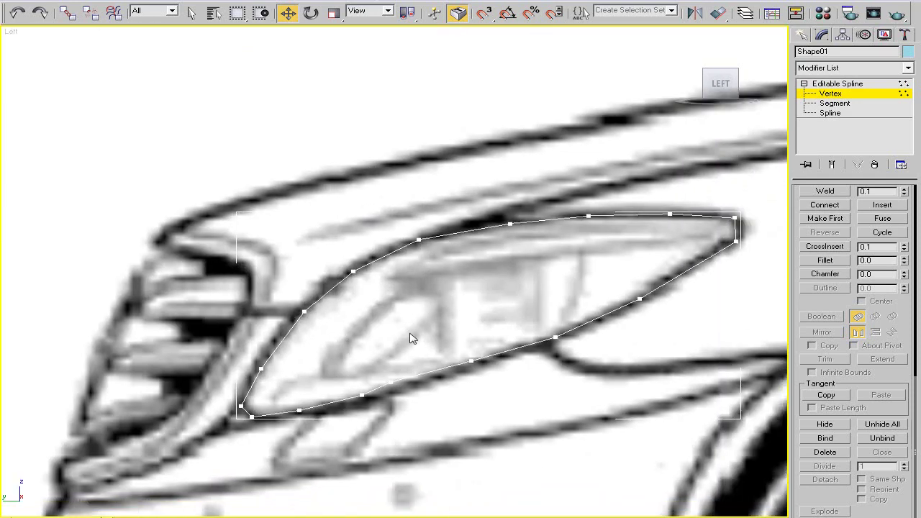
{"action": "scroll", "coordinate": [411, 335], "scroll_direction": "up", "scroll_amount": 3}
{"action": "middle_click_drag", "start_coordinate": [372, 324], "coordinate": [344, 327]}
{"action": "scroll", "coordinate": [345, 327], "scroll_direction": "up", "scroll_amount": 3}
{"action": "left_click", "coordinate": [420, 280]}
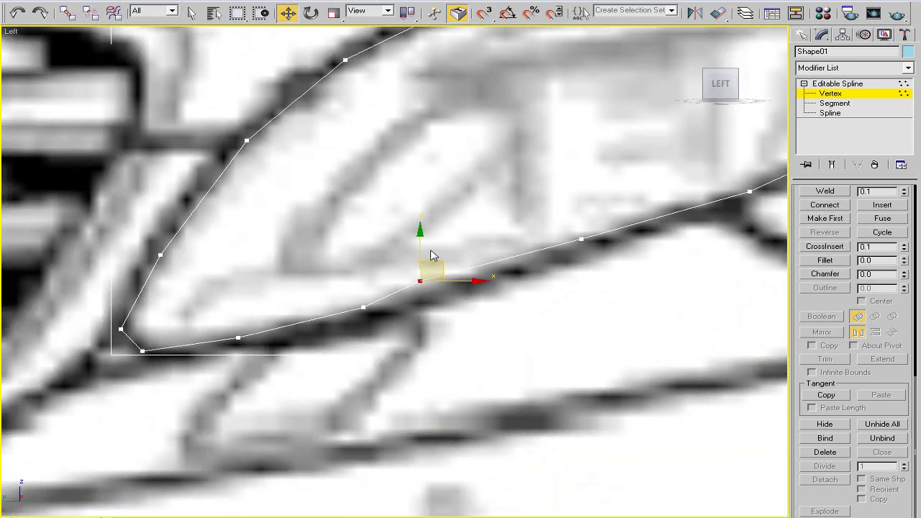
{"action": "middle_click_drag", "start_coordinate": [486, 327], "coordinate": [429, 338]}
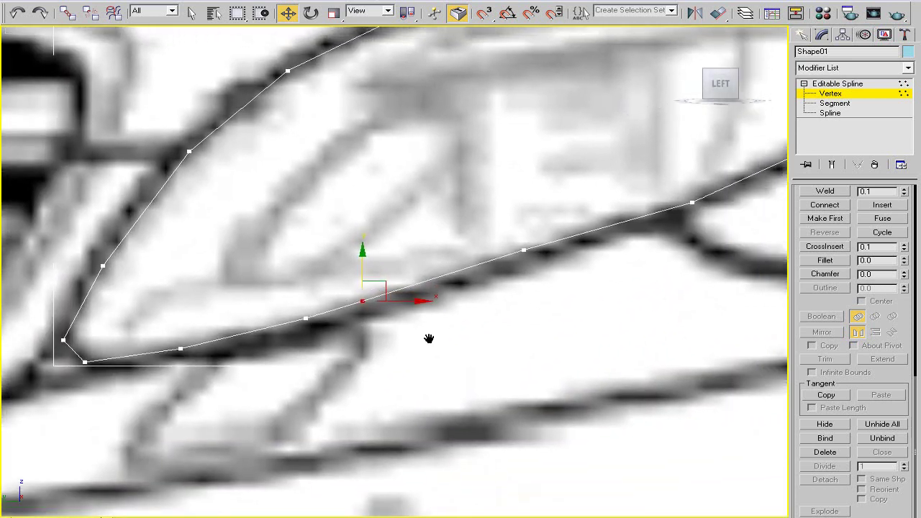
{"action": "left_click_drag", "start_coordinate": [305, 239], "coordinate": [305, 240]}
{"action": "right_click", "coordinate": [305, 239]}
{"action": "middle_click_drag", "start_coordinate": [545, 275], "coordinate": [521, 272]}
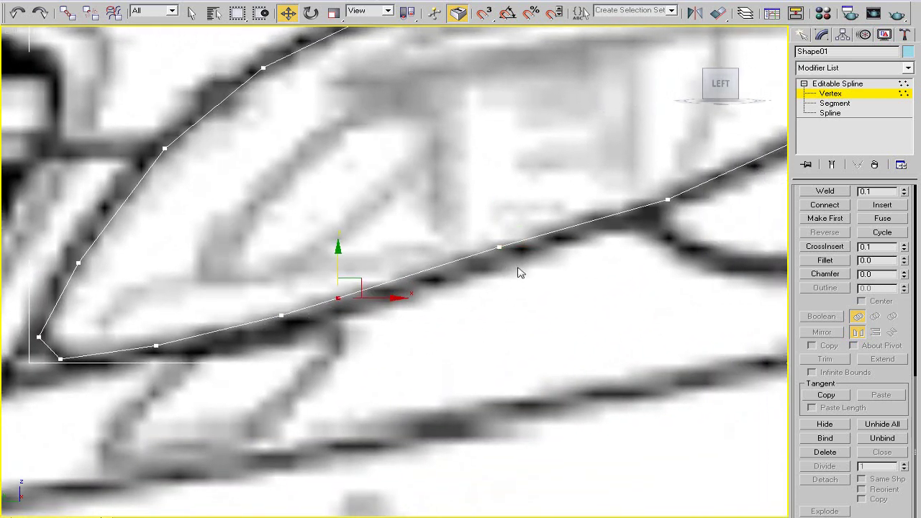
{"action": "scroll", "coordinate": [495, 220], "scroll_direction": "down", "scroll_amount": 3}
{"action": "scroll", "coordinate": [482, 231], "scroll_direction": "down", "scroll_amount": 2}
{"action": "scroll", "coordinate": [469, 246], "scroll_direction": "up", "scroll_amount": 4}
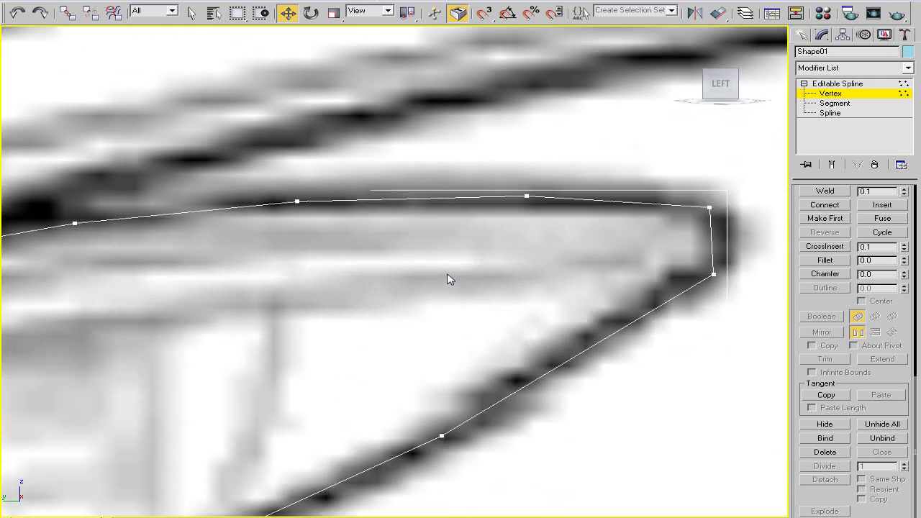
{"action": "scroll", "coordinate": [448, 280], "scroll_direction": "up", "scroll_amount": 2}
{"action": "scroll", "coordinate": [495, 259], "scroll_direction": "down", "scroll_amount": 2}
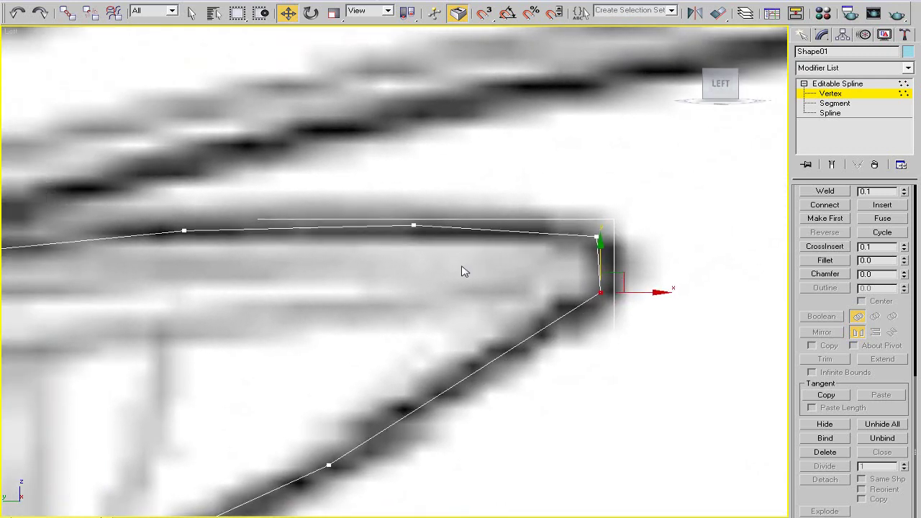
{"action": "scroll", "coordinate": [464, 269], "scroll_direction": "down", "scroll_amount": 2}
{"action": "scroll", "coordinate": [440, 280], "scroll_direction": "down", "scroll_amount": 2}
{"action": "scroll", "coordinate": [428, 257], "scroll_direction": "down", "scroll_amount": 1}
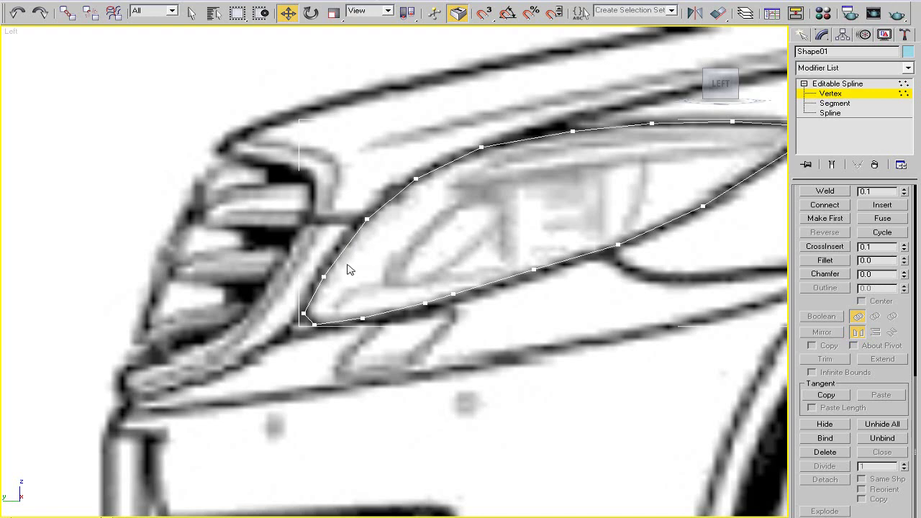
{"action": "middle_click_drag", "start_coordinate": [347, 269], "coordinate": [263, 316]}
{"action": "key", "text": "alt+w"}
In the Top view, move the outline's upper corner vertex down onto the blueprint line.
{"action": "right_click", "coordinate": [275, 239]}
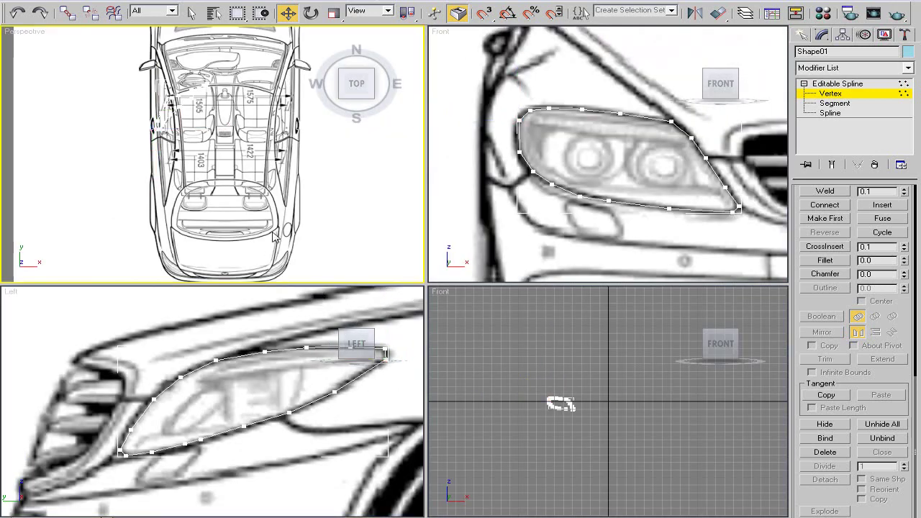
{"action": "key", "text": "t"}
{"action": "key", "text": "alt+w"}
{"action": "middle_click_drag", "start_coordinate": [321, 101], "coordinate": [321, 310]}
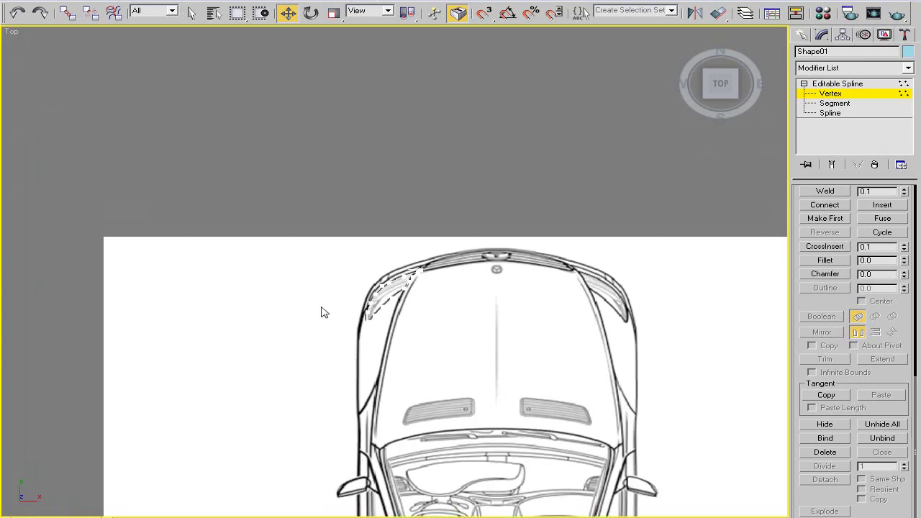
{"action": "scroll", "coordinate": [363, 290], "scroll_direction": "up", "scroll_amount": 5}
{"action": "scroll", "coordinate": [364, 290], "scroll_direction": "up", "scroll_amount": 1}
{"action": "scroll", "coordinate": [408, 312], "scroll_direction": "up", "scroll_amount": 3}
{"action": "scroll", "coordinate": [497, 246], "scroll_direction": "up", "scroll_amount": 2}
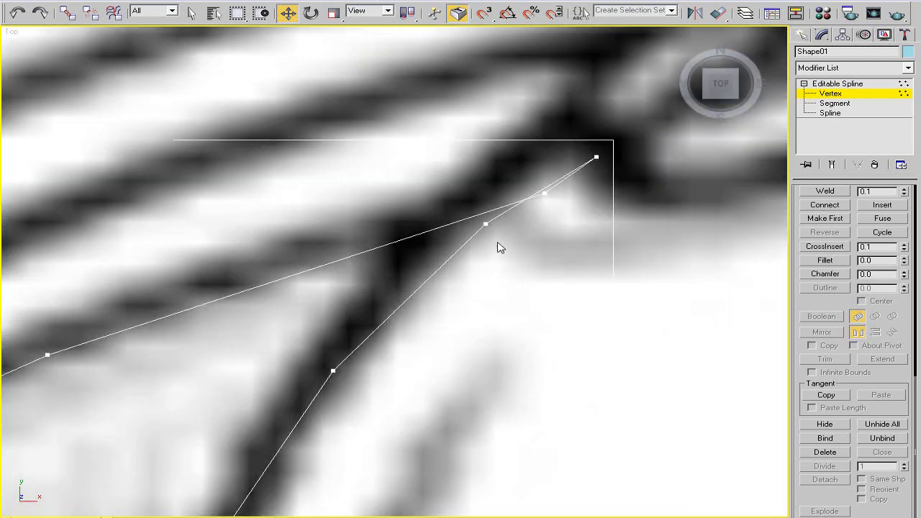
{"action": "scroll", "coordinate": [497, 247], "scroll_direction": "up", "scroll_amount": 1}
{"action": "left_click_drag", "start_coordinate": [492, 245], "coordinate": [406, 196]}
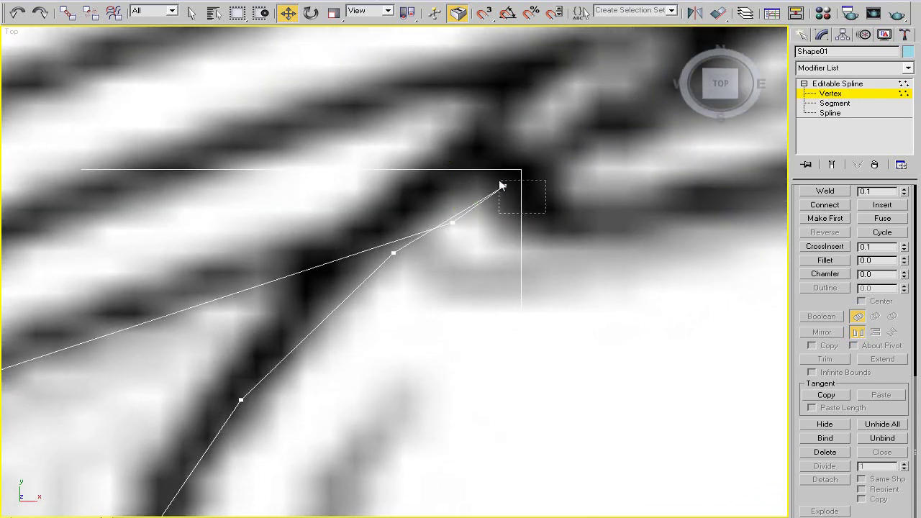
{"action": "left_click_drag", "start_coordinate": [501, 145], "coordinate": [505, 170]}
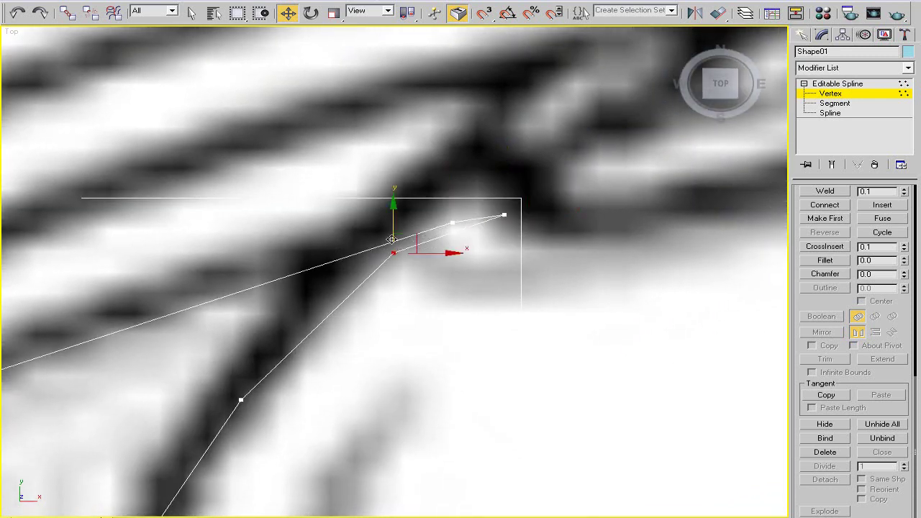
{"action": "scroll", "coordinate": [359, 255], "scroll_direction": "down", "scroll_amount": 4}
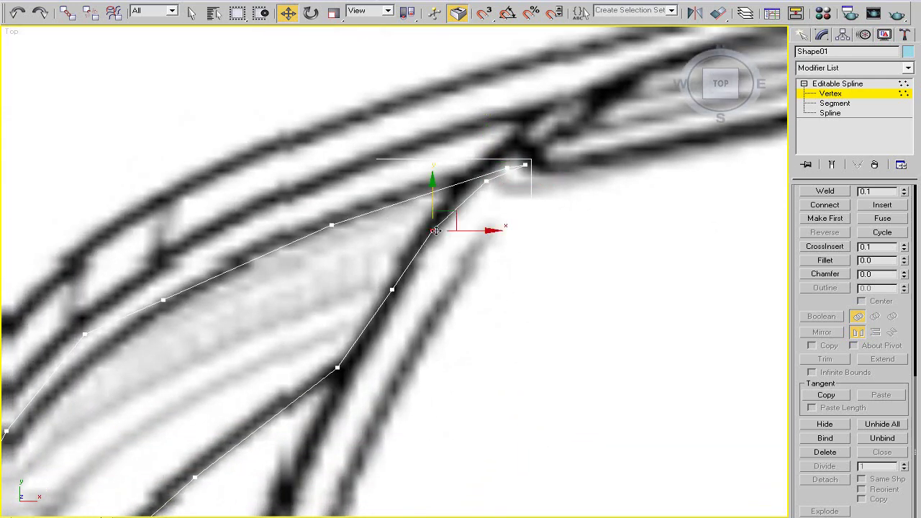
{"action": "scroll", "coordinate": [436, 230], "scroll_direction": "up", "scroll_amount": 1}
Align the neighbouring vertices along the outline, tip to tip, to the top-view blueprint.
{"action": "middle_click_drag", "start_coordinate": [474, 196], "coordinate": [481, 257]}
{"action": "left_click", "coordinate": [477, 210]}
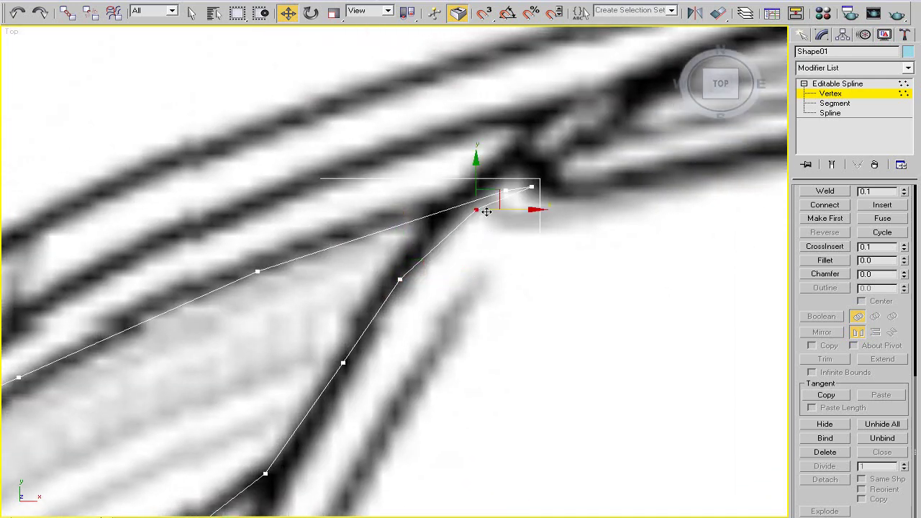
{"action": "middle_click_drag", "start_coordinate": [476, 187], "coordinate": [498, 171]}
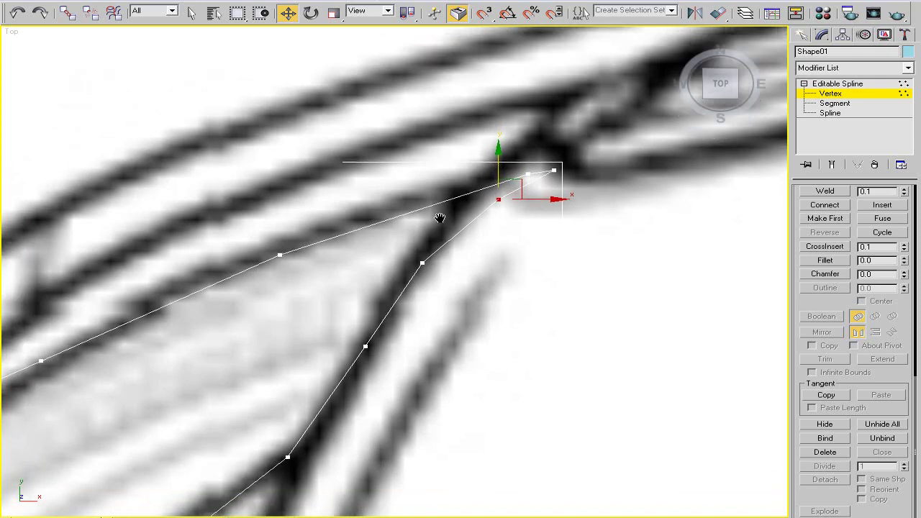
{"action": "scroll", "coordinate": [399, 239], "scroll_direction": "up", "scroll_amount": 1}
{"action": "scroll", "coordinate": [440, 231], "scroll_direction": "down", "scroll_amount": 2}
{"action": "scroll", "coordinate": [380, 206], "scroll_direction": "up", "scroll_amount": 1}
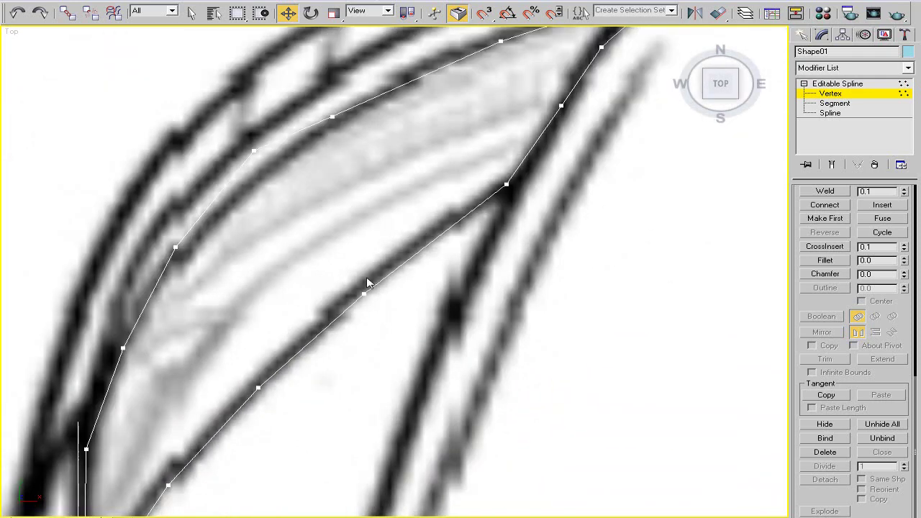
{"action": "scroll", "coordinate": [366, 282], "scroll_direction": "up", "scroll_amount": 1}
{"action": "middle_click_drag", "start_coordinate": [350, 256], "coordinate": [336, 239]}
{"action": "scroll", "coordinate": [407, 299], "scroll_direction": "up", "scroll_amount": 2}
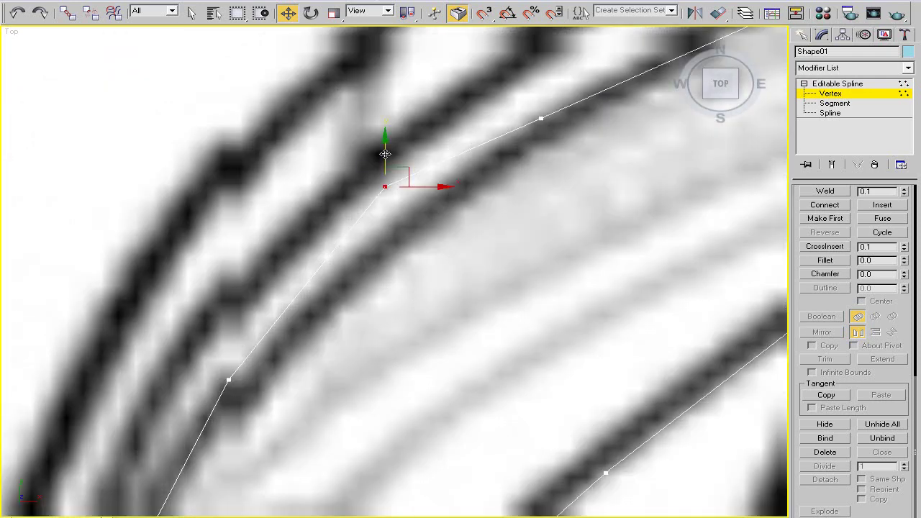
{"action": "middle_click_drag", "start_coordinate": [485, 202], "coordinate": [326, 304]}
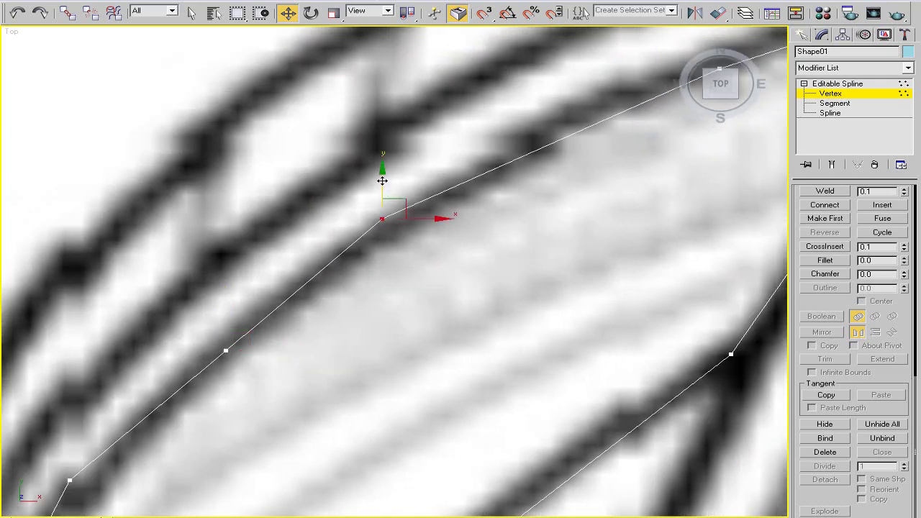
{"action": "middle_click_drag", "start_coordinate": [757, 88], "coordinate": [446, 261]}
{"action": "middle_click_drag", "start_coordinate": [408, 187], "coordinate": [236, 247]}
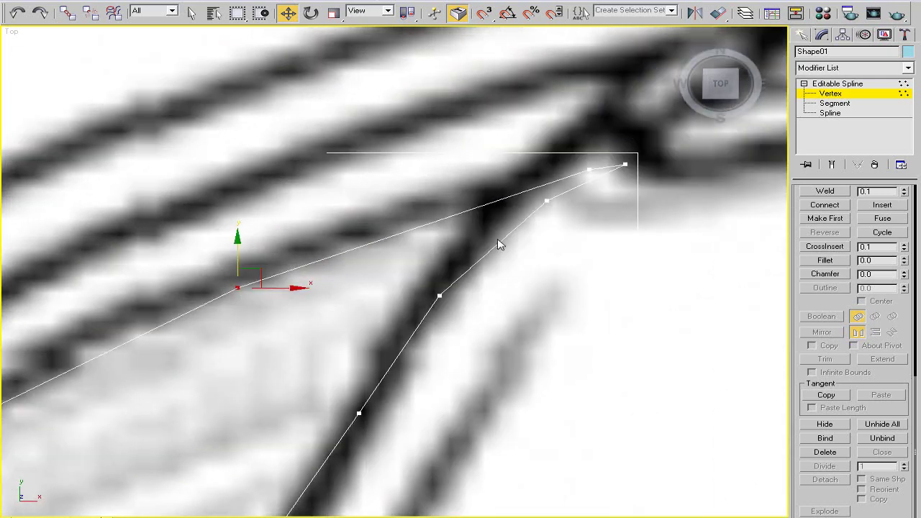
{"action": "scroll", "coordinate": [237, 248], "scroll_direction": "down", "scroll_amount": 1}
{"action": "scroll", "coordinate": [442, 259], "scroll_direction": "down", "scroll_amount": 2}
{"action": "mouse_move", "coordinate": [280, 386]}
{"action": "middle_mouse_down"}
{"action": "mouse_move", "coordinate": [419, 303]}
{"action": "mouse_move", "coordinate": [389, 275]}
{"action": "middle_mouse_up"}
{"action": "scroll", "coordinate": [419, 303], "scroll_direction": "down", "scroll_amount": 1}
{"action": "scroll", "coordinate": [438, 283], "scroll_direction": "up", "scroll_amount": 3}
{"action": "scroll", "coordinate": [407, 304], "scroll_direction": "up", "scroll_amount": 1}
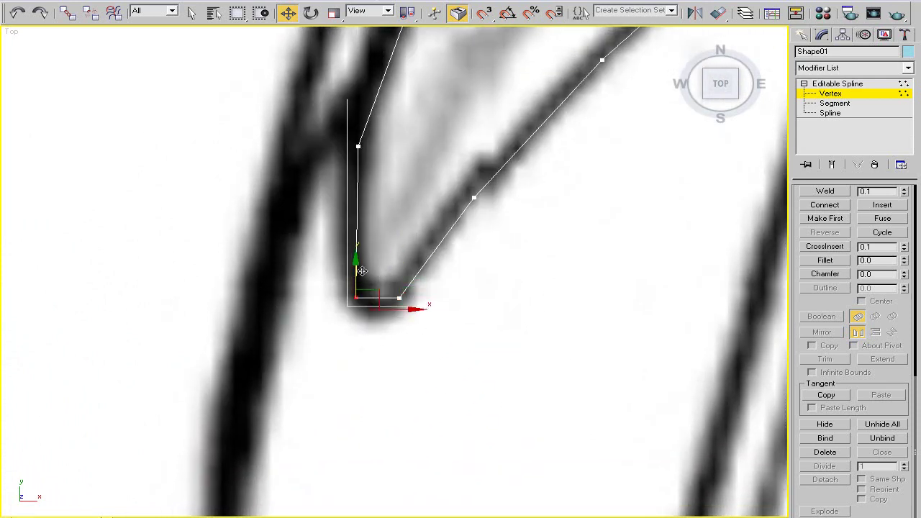
{"action": "mouse_move", "coordinate": [361, 270]}
{"action": "middle_mouse_down"}
{"action": "mouse_move", "coordinate": [345, 303]}
{"action": "mouse_move", "coordinate": [308, 283]}
{"action": "mouse_move", "coordinate": [238, 317]}
{"action": "mouse_move", "coordinate": [402, 254]}
{"action": "mouse_move", "coordinate": [419, 222]}
{"action": "mouse_move", "coordinate": [448, 214]}
{"action": "middle_mouse_up"}
{"action": "scroll", "coordinate": [394, 291], "scroll_direction": "down", "scroll_amount": 1}
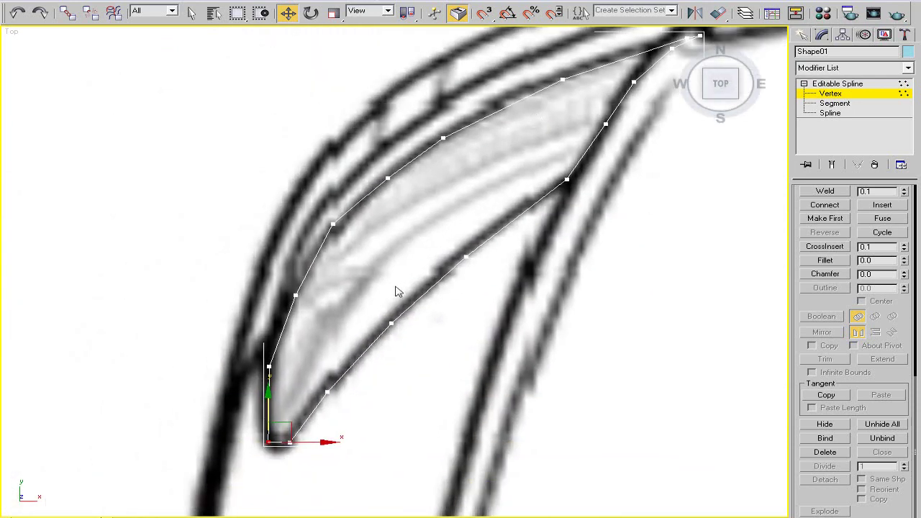
{"action": "scroll", "coordinate": [395, 292], "scroll_direction": "down", "scroll_amount": 2}
{"action": "key", "text": "alt+w"}
{"action": "scroll", "coordinate": [288, 407], "scroll_direction": "up", "scroll_amount": 1}
{"action": "scroll", "coordinate": [289, 407], "scroll_direction": "up", "scroll_amount": 2}
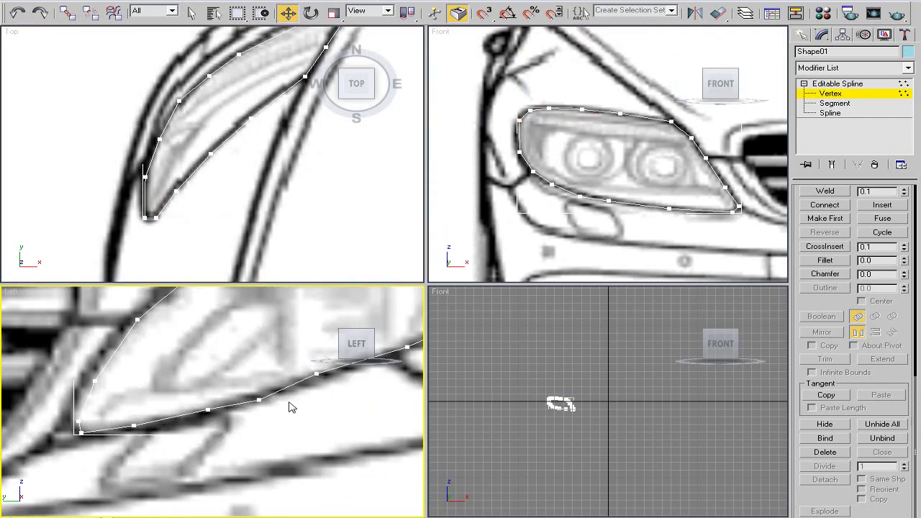
{"action": "scroll", "coordinate": [288, 407], "scroll_direction": "up", "scroll_amount": 2}
{"action": "scroll", "coordinate": [237, 381], "scroll_direction": "up", "scroll_amount": 2}
{"action": "left_click", "coordinate": [257, 403]}
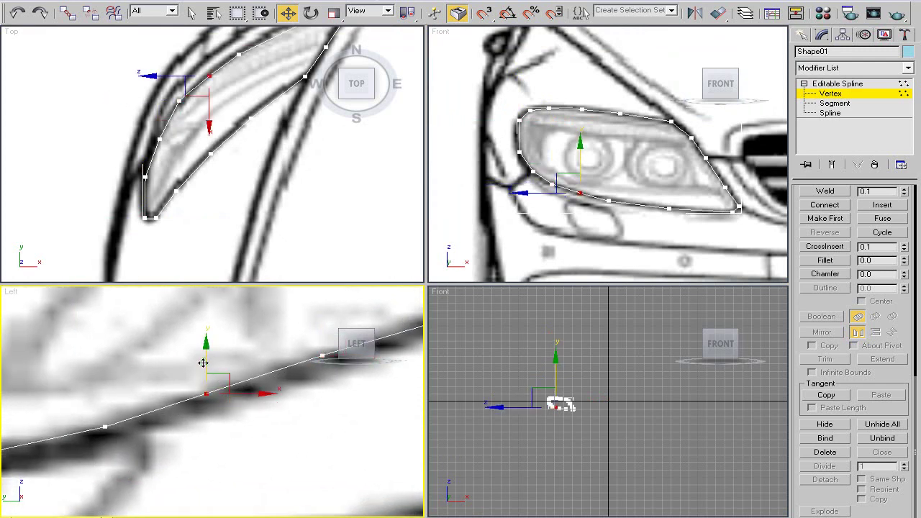
{"action": "left_click", "coordinate": [540, 208]}
{"action": "scroll", "coordinate": [590, 189], "scroll_direction": "up", "scroll_amount": 3}
{"action": "scroll", "coordinate": [601, 169], "scroll_direction": "down", "scroll_amount": 2}
{"action": "scroll", "coordinate": [192, 430], "scroll_direction": "down", "scroll_amount": 1}
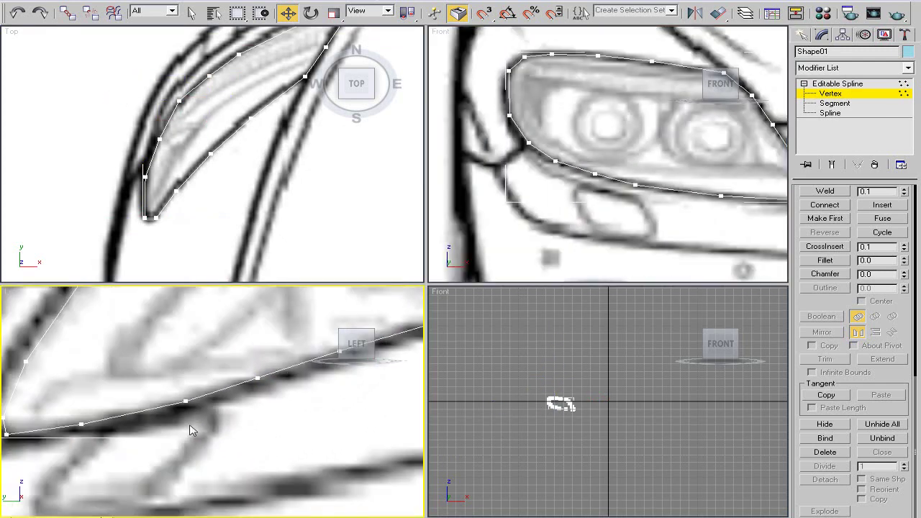
{"action": "scroll", "coordinate": [179, 377], "scroll_direction": "up", "scroll_amount": 2}
{"action": "scroll", "coordinate": [223, 417], "scroll_direction": "up", "scroll_amount": 1}
{"action": "scroll", "coordinate": [226, 403], "scroll_direction": "up", "scroll_amount": 1}
{"action": "left_click", "coordinate": [225, 400]}
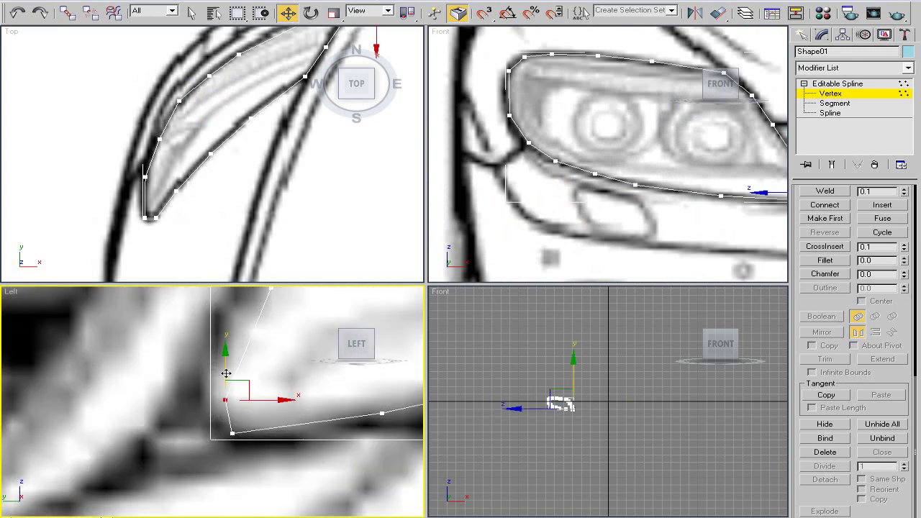
{"action": "scroll", "coordinate": [253, 401], "scroll_direction": "down", "scroll_amount": 2}
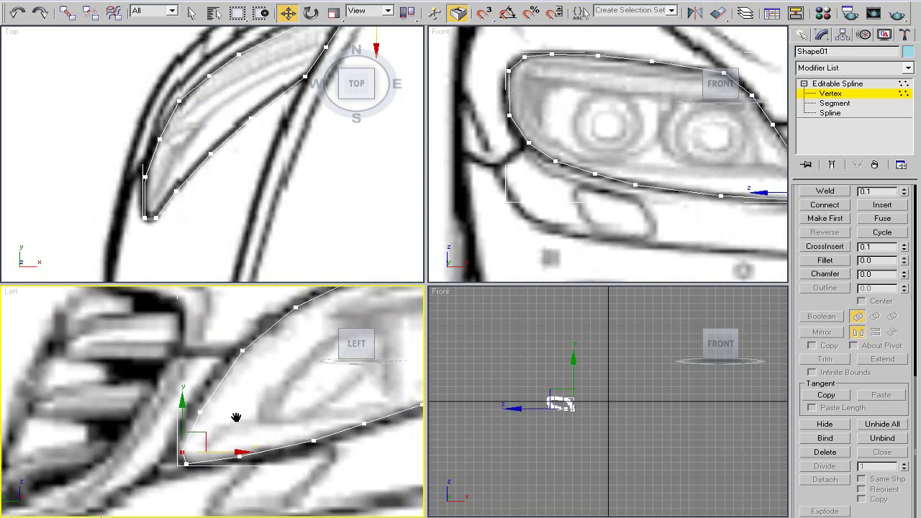
{"action": "mouse_move", "coordinate": [278, 390]}
{"action": "middle_mouse_down"}
{"action": "mouse_move", "coordinate": [275, 369]}
{"action": "mouse_move", "coordinate": [198, 411]}
{"action": "mouse_move", "coordinate": [115, 428]}
{"action": "middle_mouse_up"}
{"action": "scroll", "coordinate": [319, 371], "scroll_direction": "up", "scroll_amount": 3}
{"action": "scroll", "coordinate": [222, 401], "scroll_direction": "up", "scroll_amount": 2}
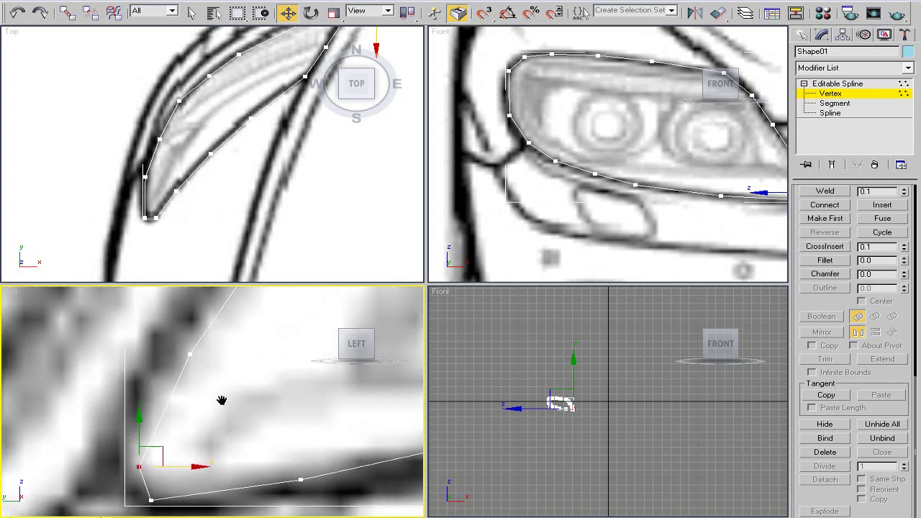
{"action": "scroll", "coordinate": [232, 384], "scroll_direction": "down", "scroll_amount": 1}
{"action": "right_click", "coordinate": [493, 346]}
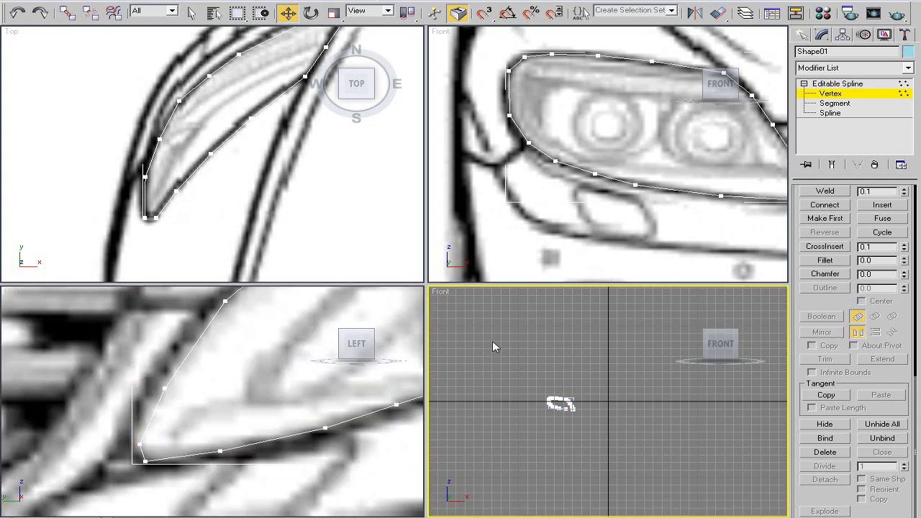
{"action": "key", "text": "p"}
Maximize the Perspective view on the headlight outline and unhide all objects, including the car body.
{"action": "key", "text": "alt+w"}
{"action": "key", "text": "z"}
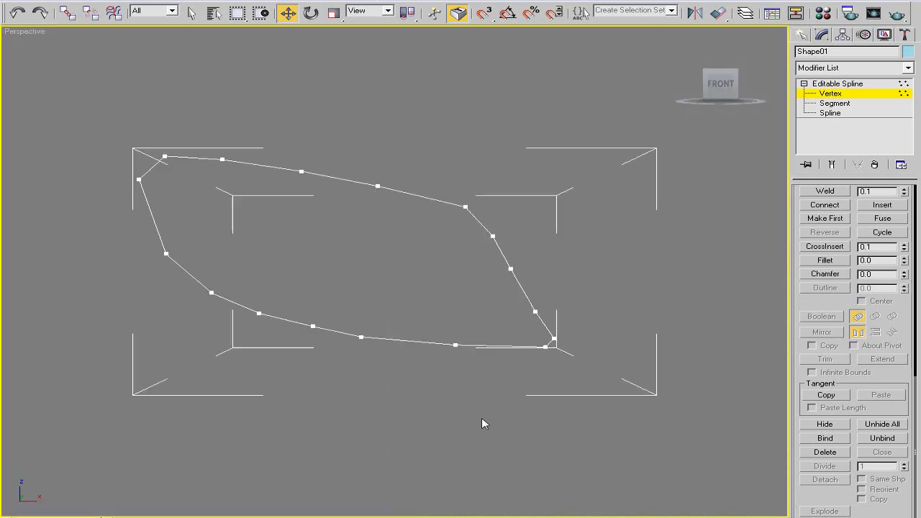
{"action": "mouse_move", "coordinate": [434, 350]}
{"action": "middle_mouse_down", "text": "alt"}
{"action": "mouse_move", "coordinate": [328, 366]}
{"action": "mouse_move", "coordinate": [232, 343]}
{"action": "mouse_move", "coordinate": [442, 319]}
{"action": "mouse_move", "coordinate": [423, 386]}
{"action": "middle_mouse_up", "text": "alt"}
{"action": "right_click", "coordinate": [422, 386]}
{"action": "left_click", "coordinate": [453, 335]}
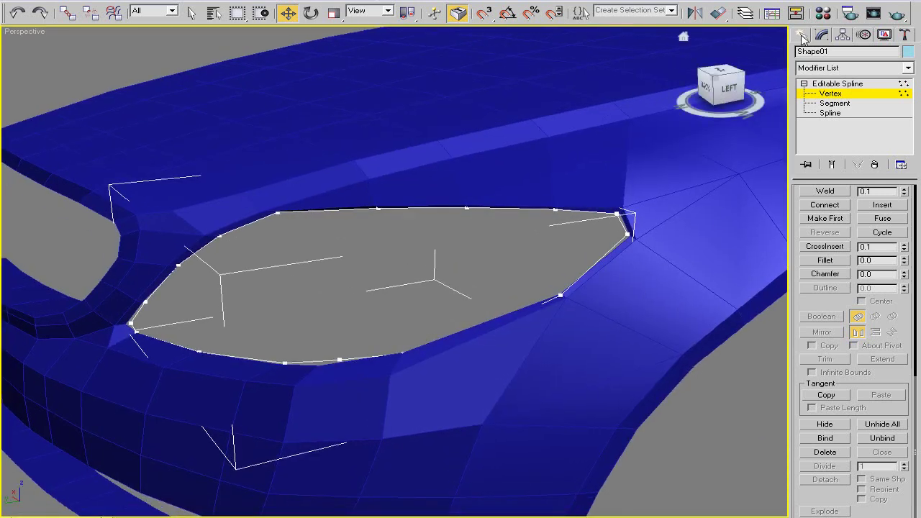
In Vertex mode, select the headlight hole's corner vertices and nudge them to tidy its edge.
{"action": "middle_click_drag", "start_coordinate": [613, 307], "coordinate": [636, 249], "text": "alt"}
{"action": "key", "text": "1"}
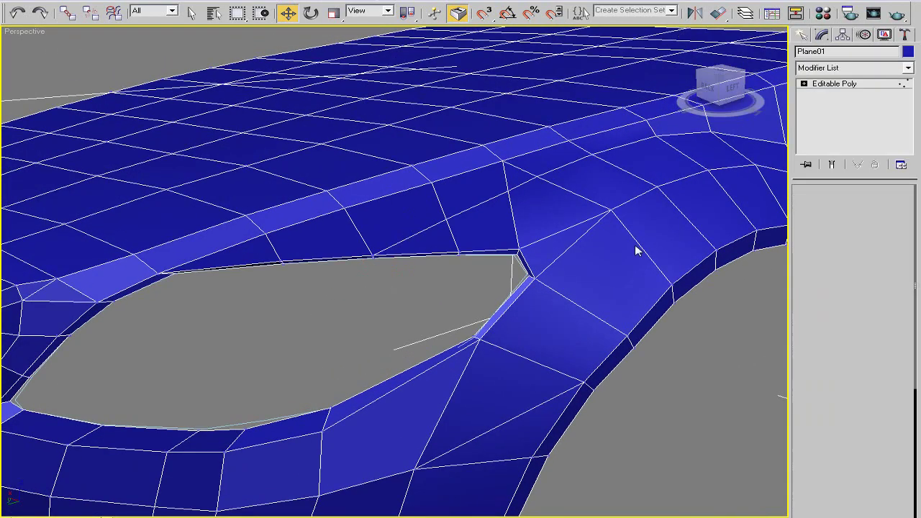
{"action": "scroll", "coordinate": [513, 266], "scroll_direction": "up", "scroll_amount": 3}
{"action": "middle_click_drag", "start_coordinate": [513, 266], "coordinate": [365, 274], "text": "alt"}
{"action": "left_click", "coordinate": [365, 274]}
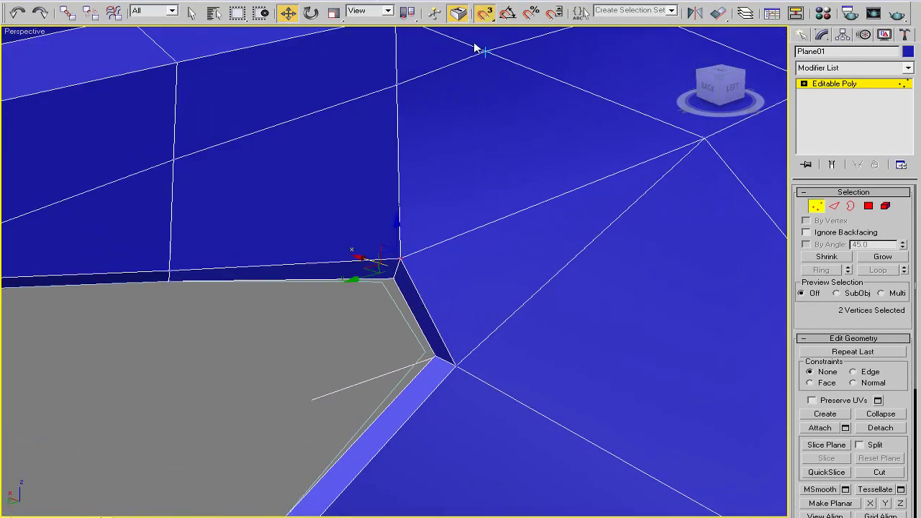
{"action": "left_click_drag", "start_coordinate": [386, 289], "coordinate": [384, 279]}
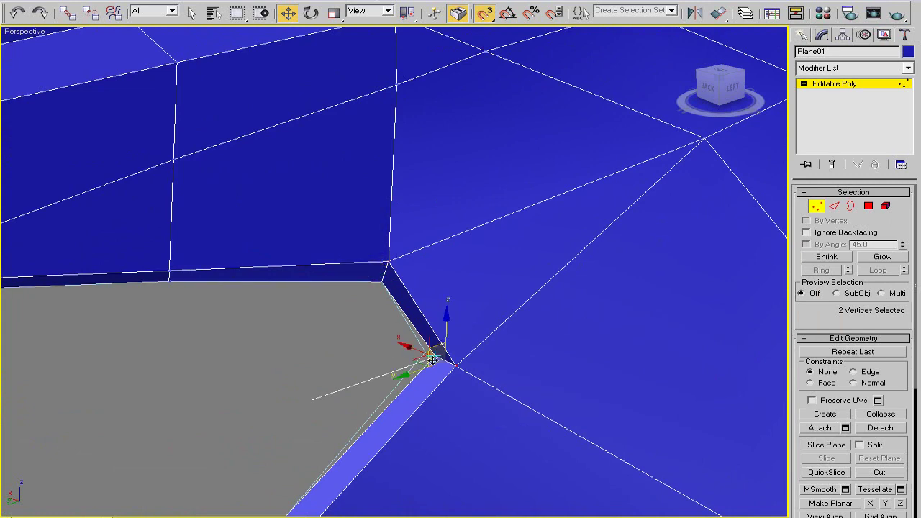
Orbit and pan along the headlight opening's rim to inspect it from several angles.
{"action": "middle_click_drag", "start_coordinate": [432, 358], "coordinate": [401, 323], "text": "alt"}
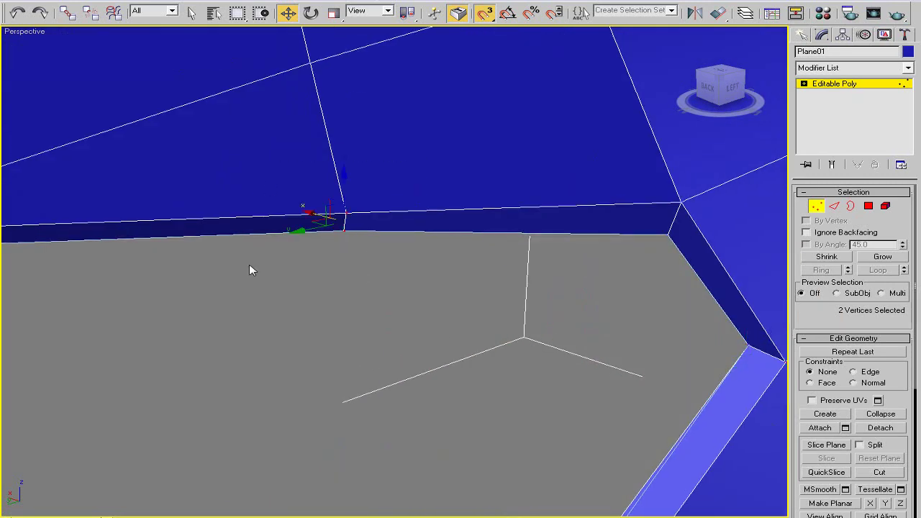
{"action": "middle_click_drag", "start_coordinate": [249, 270], "coordinate": [479, 304], "text": "alt"}
{"action": "mouse_move", "coordinate": [345, 265]}
{"action": "middle_mouse_down", "text": "alt"}
{"action": "mouse_move", "coordinate": [306, 306]}
{"action": "mouse_move", "coordinate": [285, 224]}
{"action": "mouse_move", "coordinate": [309, 282]}
{"action": "mouse_move", "coordinate": [460, 261]}
{"action": "mouse_move", "coordinate": [432, 282]}
{"action": "middle_mouse_up", "text": "alt"}
{"action": "mouse_move", "coordinate": [398, 246]}
{"action": "middle_mouse_down", "text": "alt"}
{"action": "mouse_move", "coordinate": [411, 243]}
{"action": "mouse_move", "coordinate": [374, 292]}
{"action": "mouse_move", "coordinate": [364, 262]}
{"action": "mouse_move", "coordinate": [431, 279]}
{"action": "mouse_move", "coordinate": [361, 273]}
{"action": "middle_mouse_up", "text": "alt"}
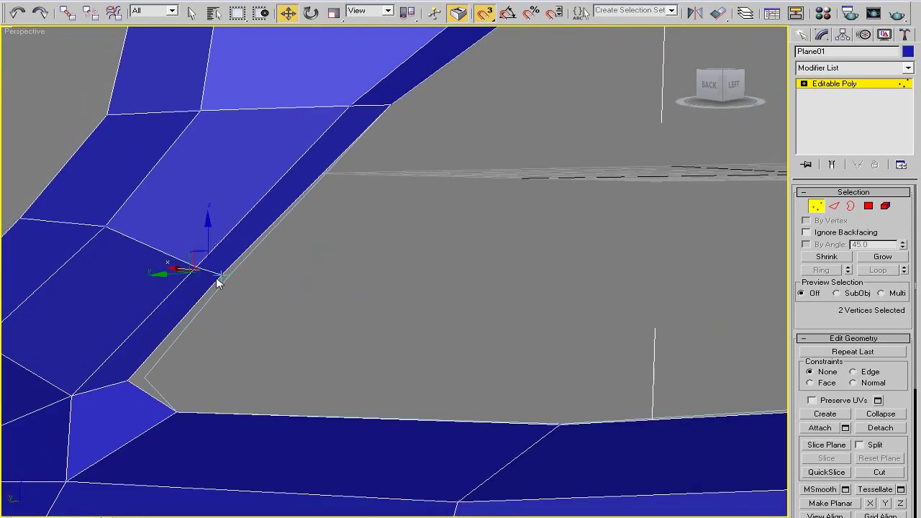
{"action": "middle_click_drag", "start_coordinate": [217, 282], "coordinate": [302, 288]}
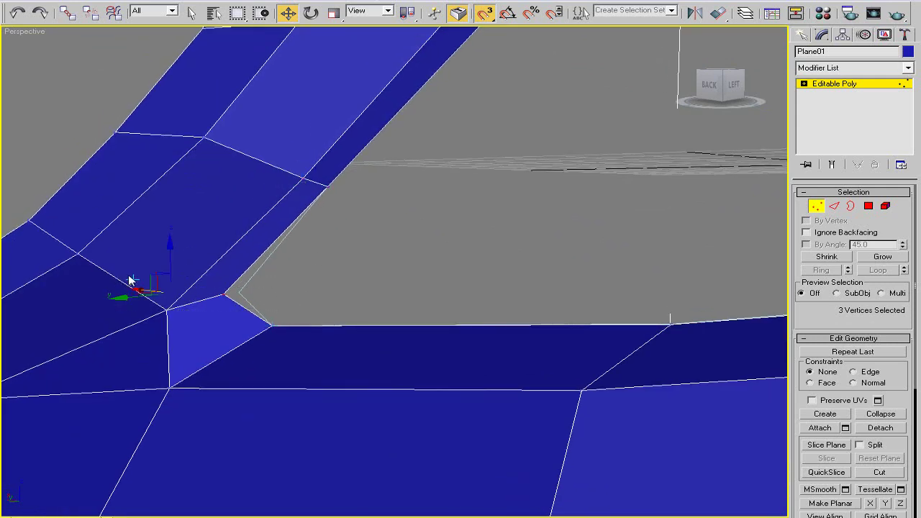
{"action": "middle_click_drag", "start_coordinate": [132, 280], "coordinate": [231, 353], "text": "alt"}
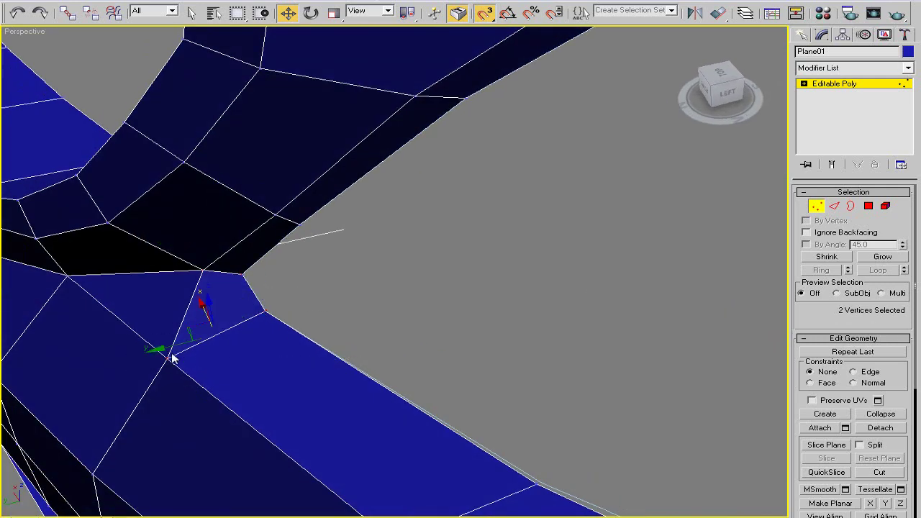
{"action": "middle_click_drag", "start_coordinate": [332, 381], "coordinate": [280, 251]}
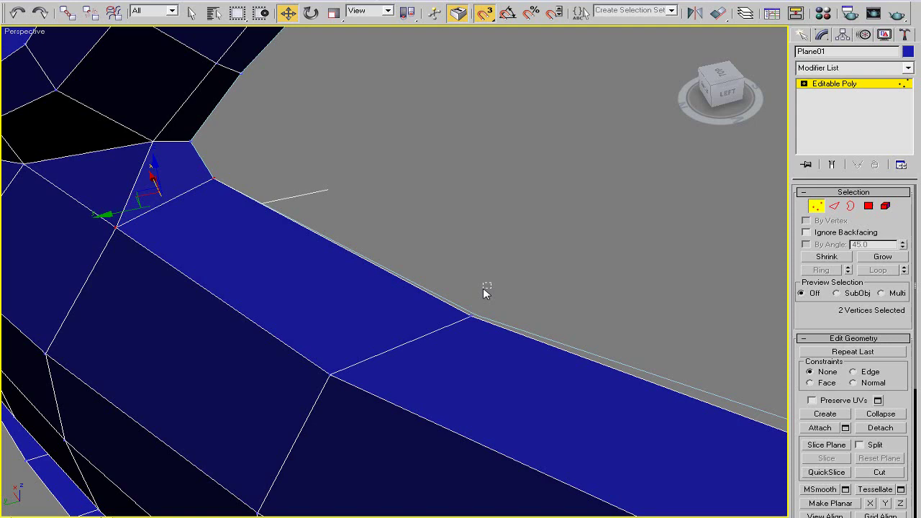
{"action": "middle_click_drag", "start_coordinate": [468, 314], "coordinate": [391, 315]}
Pick a single rim vertex, view it from above and side-on, then restore the four-view layout.
{"action": "left_click", "coordinate": [506, 339]}
{"action": "middle_click_drag", "start_coordinate": [506, 339], "coordinate": [321, 328]}
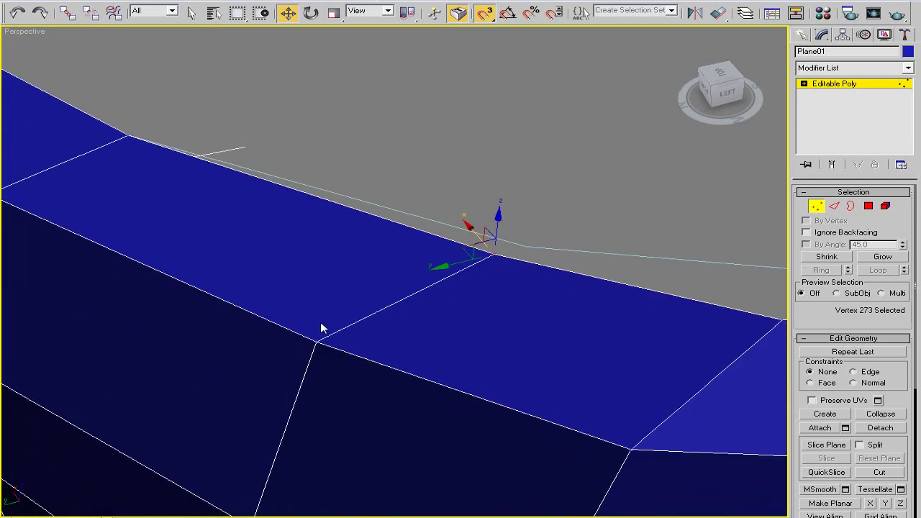
{"action": "middle_click_drag", "start_coordinate": [495, 261], "coordinate": [502, 254]}
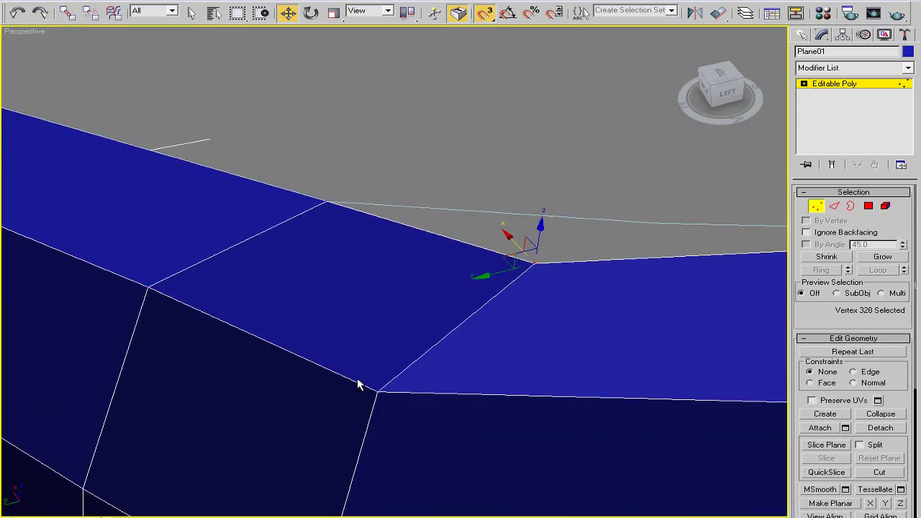
{"action": "scroll", "coordinate": [551, 249], "scroll_direction": "down", "scroll_amount": 3}
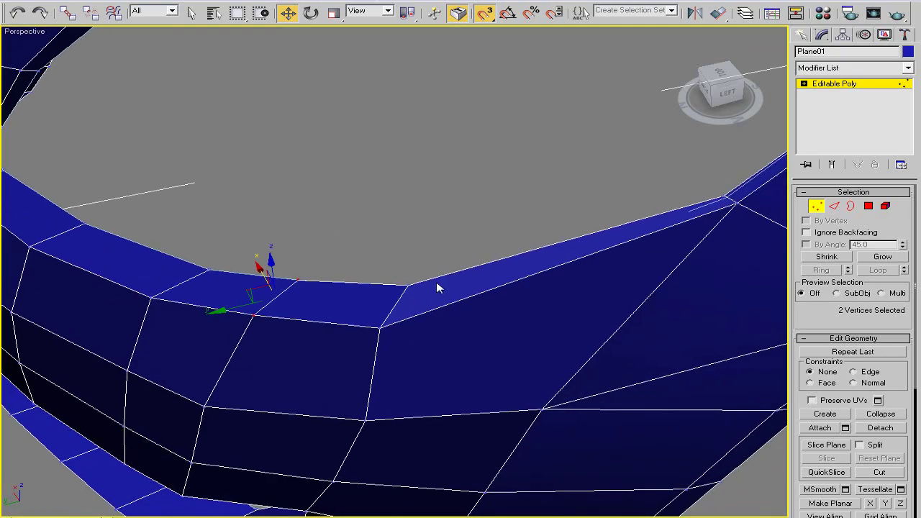
{"action": "mouse_move", "coordinate": [436, 288]}
{"action": "middle_mouse_down", "text": "alt"}
{"action": "mouse_move", "coordinate": [375, 279]}
{"action": "mouse_move", "coordinate": [460, 249]}
{"action": "mouse_move", "coordinate": [388, 246]}
{"action": "middle_mouse_up", "text": "alt"}
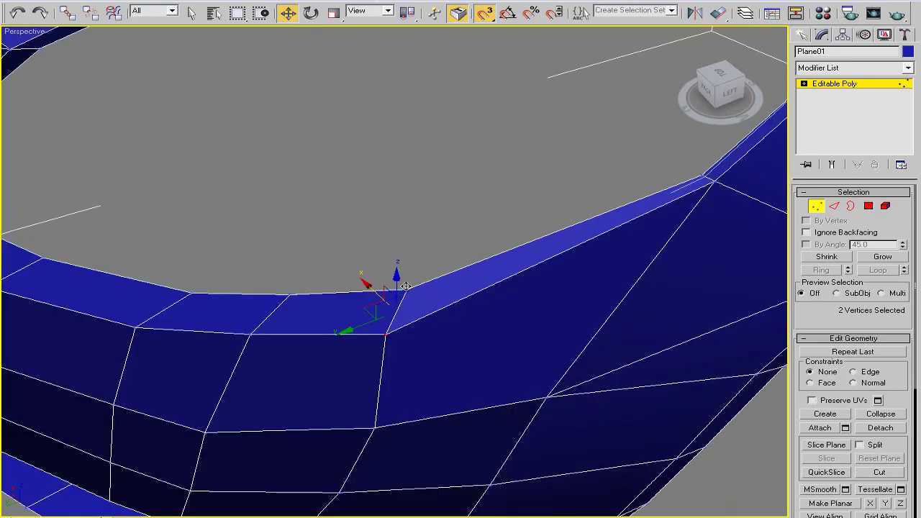
{"action": "middle_click_drag", "start_coordinate": [405, 286], "coordinate": [524, 287], "text": "alt"}
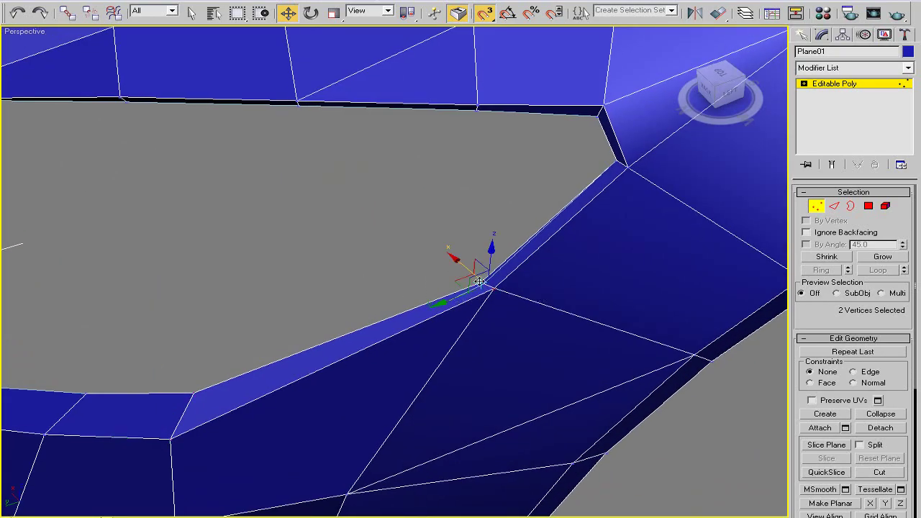
{"action": "mouse_move", "coordinate": [600, 199]}
{"action": "middle_mouse_down", "text": "alt"}
{"action": "mouse_move", "coordinate": [382, 323]}
{"action": "mouse_move", "coordinate": [442, 307]}
{"action": "mouse_move", "coordinate": [437, 284]}
{"action": "mouse_move", "coordinate": [405, 269]}
{"action": "mouse_move", "coordinate": [366, 269]}
{"action": "mouse_move", "coordinate": [445, 312]}
{"action": "mouse_move", "coordinate": [540, 333]}
{"action": "mouse_move", "coordinate": [353, 269]}
{"action": "mouse_move", "coordinate": [530, 329]}
{"action": "middle_mouse_up", "text": "alt"}
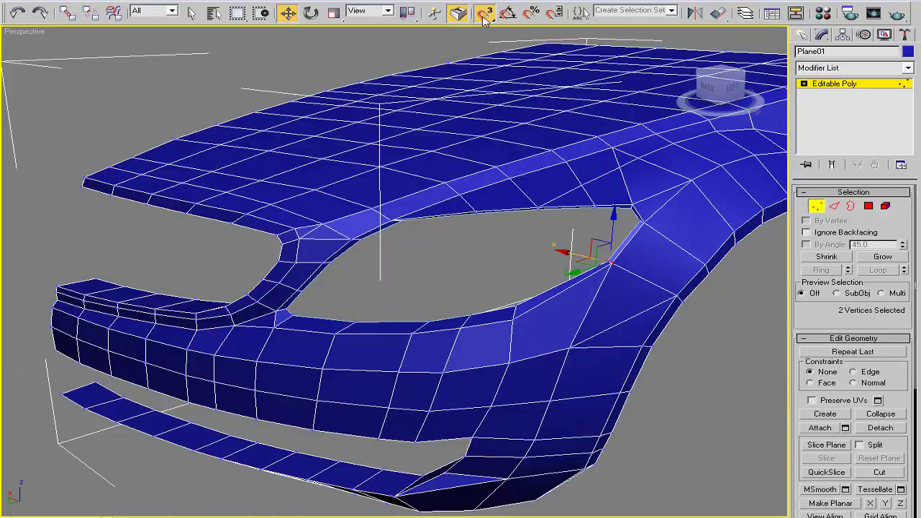
{"action": "mouse_move", "coordinate": [468, 87]}
{"action": "middle_mouse_down", "text": "alt"}
{"action": "mouse_move", "coordinate": [422, 199]}
{"action": "mouse_move", "coordinate": [428, 214]}
{"action": "mouse_move", "coordinate": [391, 261]}
{"action": "mouse_move", "coordinate": [508, 253]}
{"action": "mouse_move", "coordinate": [477, 169]}
{"action": "mouse_move", "coordinate": [445, 245]}
{"action": "mouse_move", "coordinate": [357, 274]}
{"action": "mouse_move", "coordinate": [445, 267]}
{"action": "mouse_move", "coordinate": [436, 273]}
{"action": "mouse_move", "coordinate": [461, 232]}
{"action": "mouse_move", "coordinate": [528, 231]}
{"action": "mouse_move", "coordinate": [528, 259]}
{"action": "mouse_move", "coordinate": [413, 242]}
{"action": "middle_mouse_up", "text": "alt"}
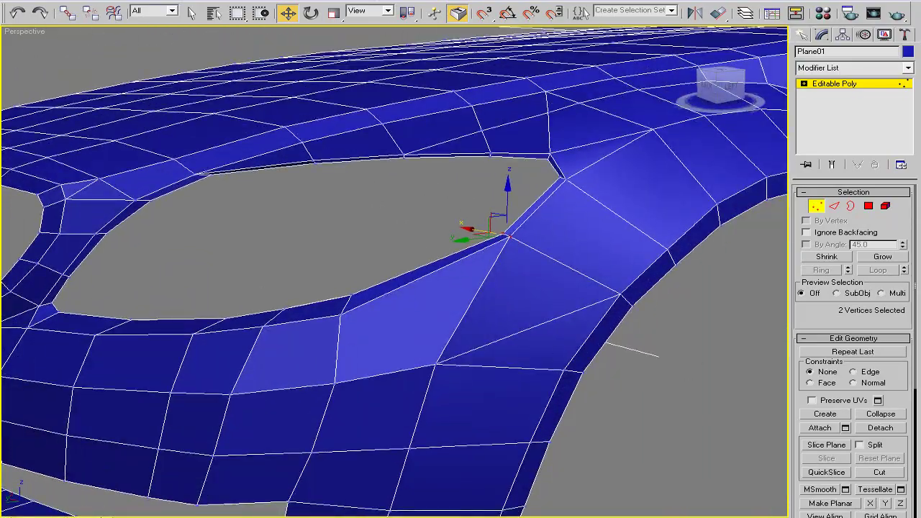
{"action": "key", "text": "alt+w"}
Set the bottom-left view to Left, enlarged and zoomed onto the headlight and fender.
{"action": "left_click", "coordinate": [244, 354]}
{"action": "key", "text": "l"}
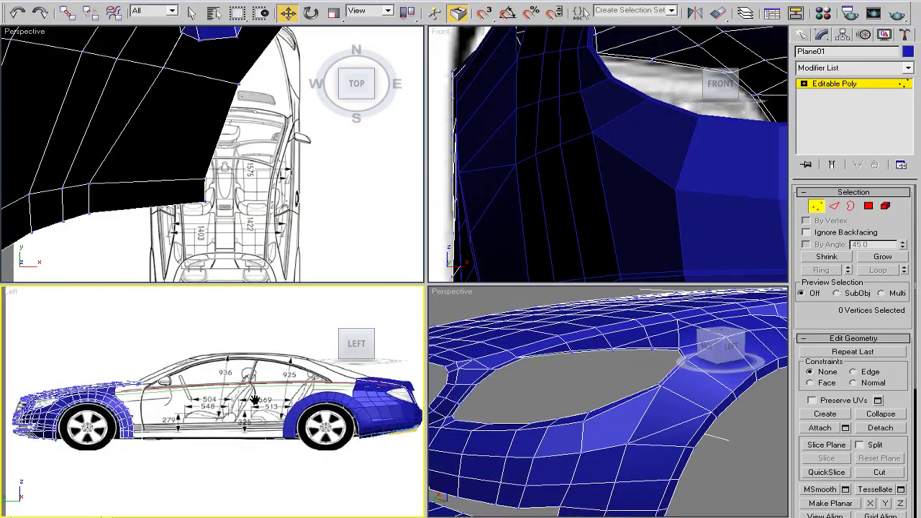
{"action": "key", "text": "z"}
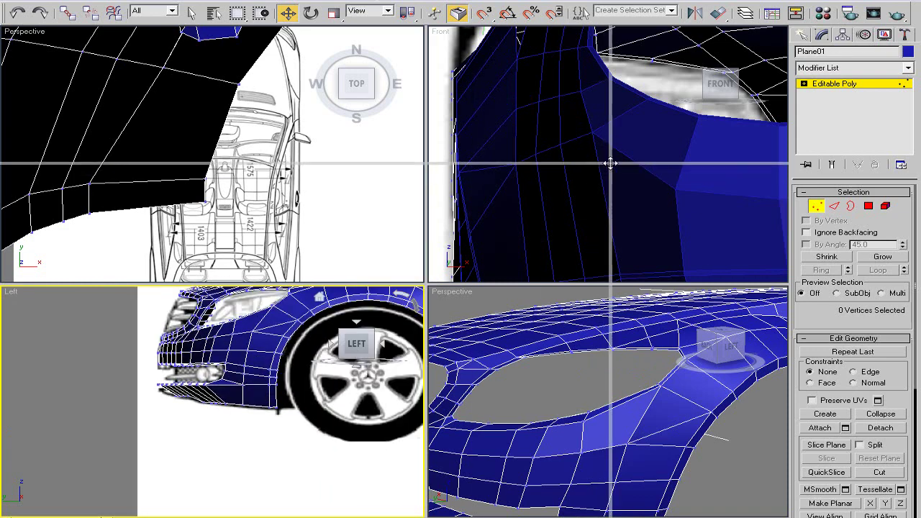
{"action": "left_click_drag", "start_coordinate": [423, 282], "coordinate": [652, 114]}
{"action": "scroll", "coordinate": [330, 353], "scroll_direction": "up", "scroll_amount": 3}
{"action": "scroll", "coordinate": [330, 356], "scroll_direction": "up", "scroll_amount": 3}
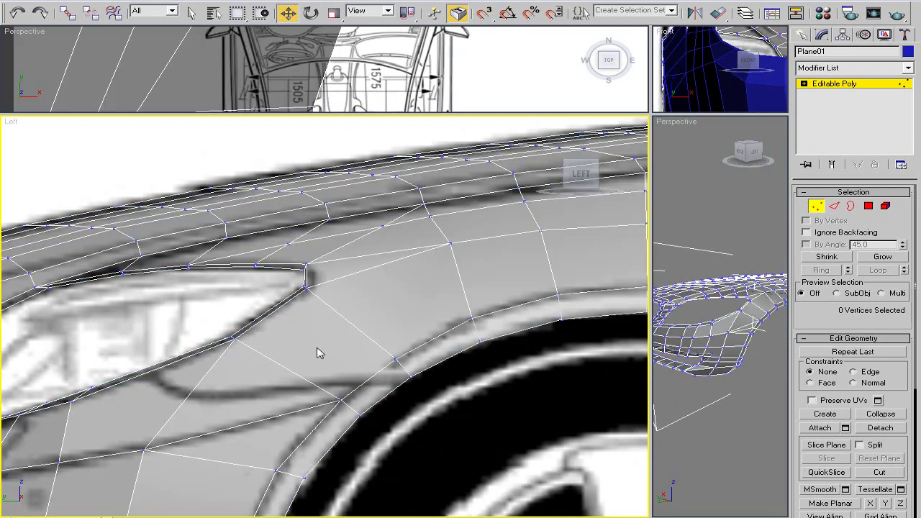
{"action": "middle_click_drag", "start_coordinate": [320, 353], "coordinate": [361, 273]}
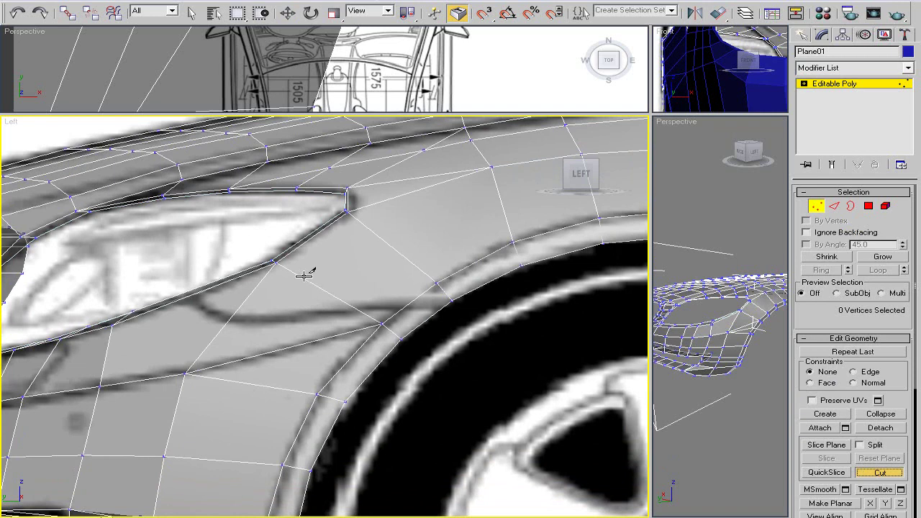
{"action": "scroll", "coordinate": [304, 276], "scroll_direction": "up", "scroll_amount": 2}
{"action": "scroll", "coordinate": [264, 277], "scroll_direction": "up", "scroll_amount": 2}
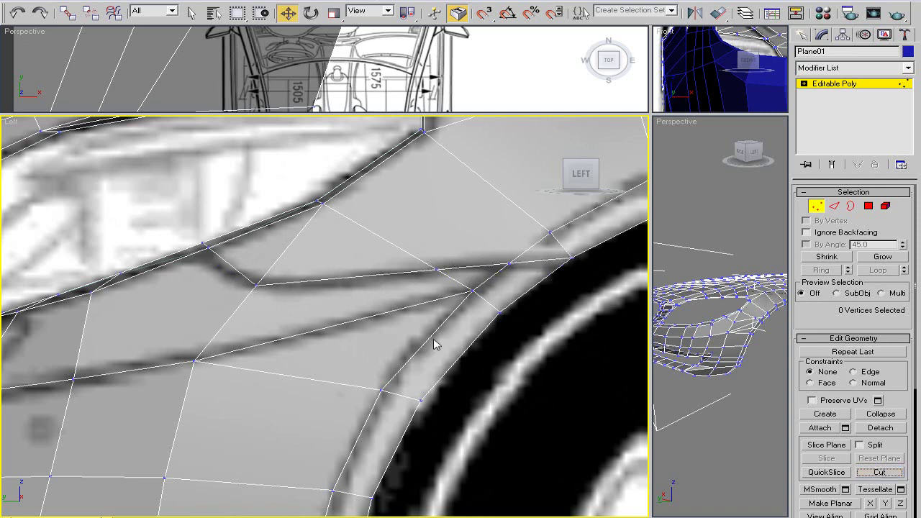
{"action": "scroll", "coordinate": [434, 345], "scroll_direction": "down", "scroll_amount": 4}
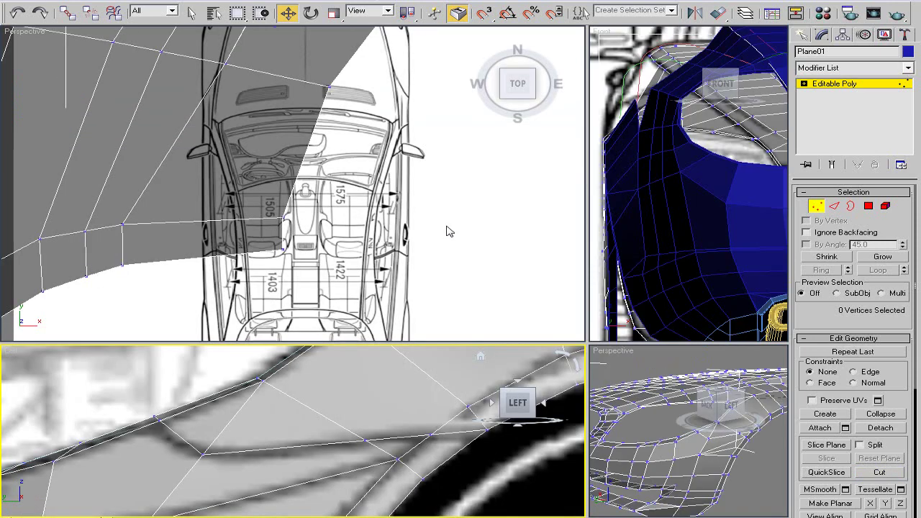
Switch the top-left view to Top, enlarge the Front view, and hide everything except the body.
{"action": "key", "text": "t"}
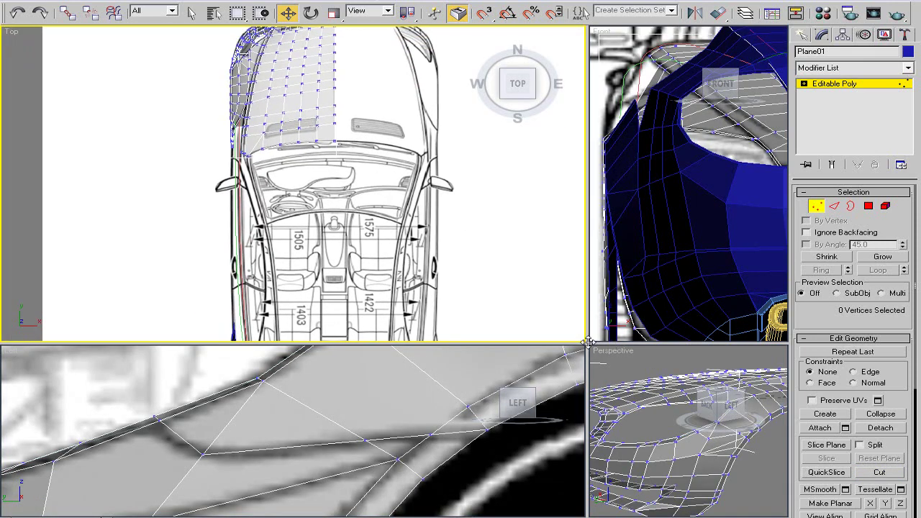
{"action": "left_click_drag", "start_coordinate": [588, 343], "coordinate": [359, 387]}
{"action": "middle_click_drag", "start_coordinate": [479, 234], "coordinate": [468, 262]}
{"action": "right_click", "coordinate": [516, 240]}
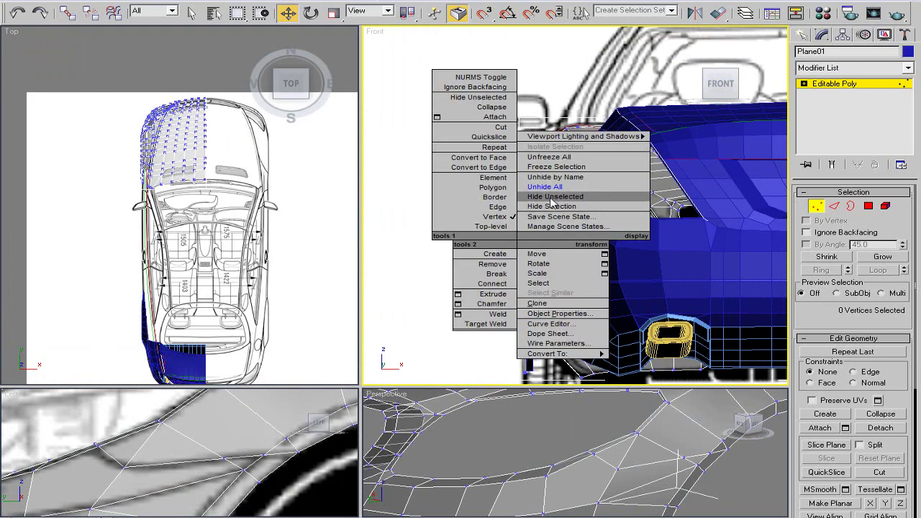
{"action": "left_click", "coordinate": [551, 200]}
In the Front view, move the headlight-corner vertex left onto the blueprint line.
{"action": "scroll", "coordinate": [559, 234], "scroll_direction": "up", "scroll_amount": 2}
{"action": "scroll", "coordinate": [559, 235], "scroll_direction": "up", "scroll_amount": 3}
{"action": "scroll", "coordinate": [566, 238], "scroll_direction": "up", "scroll_amount": 2}
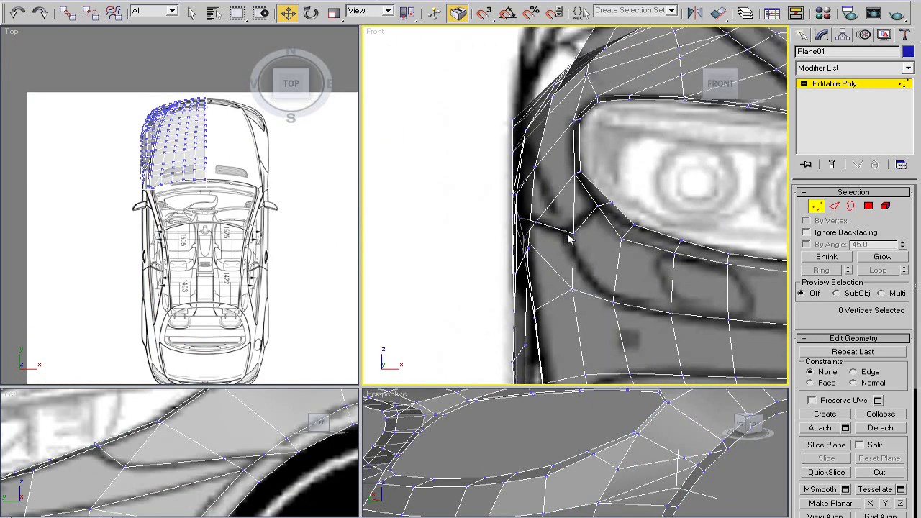
{"action": "middle_click_drag", "start_coordinate": [568, 238], "coordinate": [550, 250]}
{"action": "left_click", "coordinate": [548, 247]}
{"action": "scroll", "coordinate": [563, 250], "scroll_direction": "up", "scroll_amount": 2}
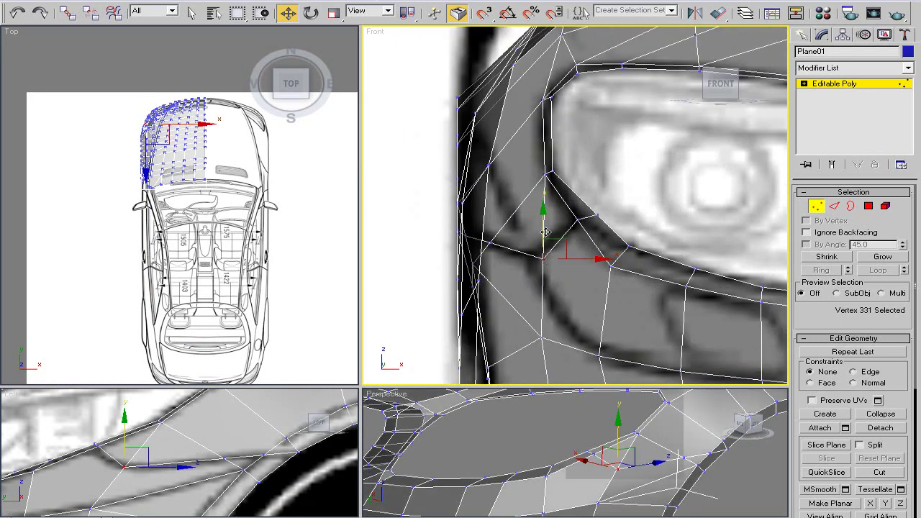
{"action": "left_click_drag", "start_coordinate": [573, 260], "coordinate": [564, 262]}
{"action": "middle_click_drag", "start_coordinate": [564, 261], "coordinate": [575, 176]}
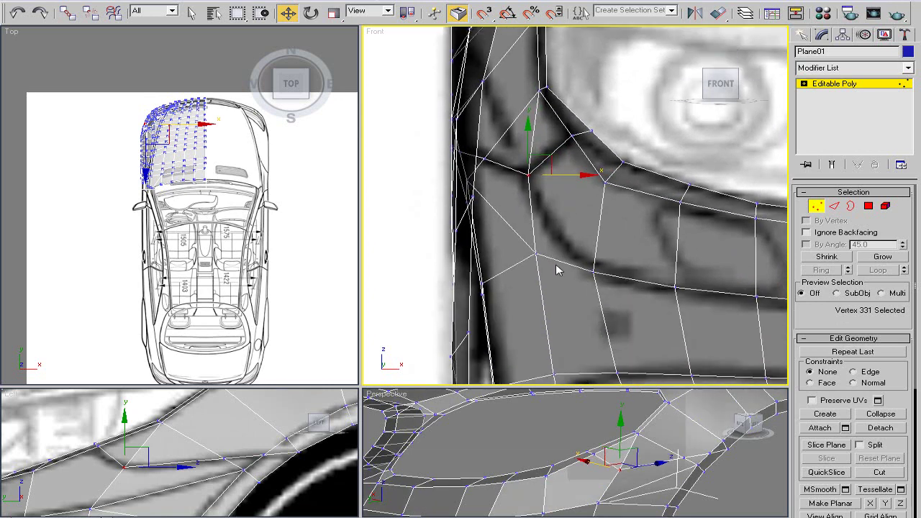
Select the vertices below and on the headlight outline, checking them against the blueprint.
{"action": "left_click", "coordinate": [533, 253]}
{"action": "middle_click_drag", "start_coordinate": [572, 256], "coordinate": [549, 206]}
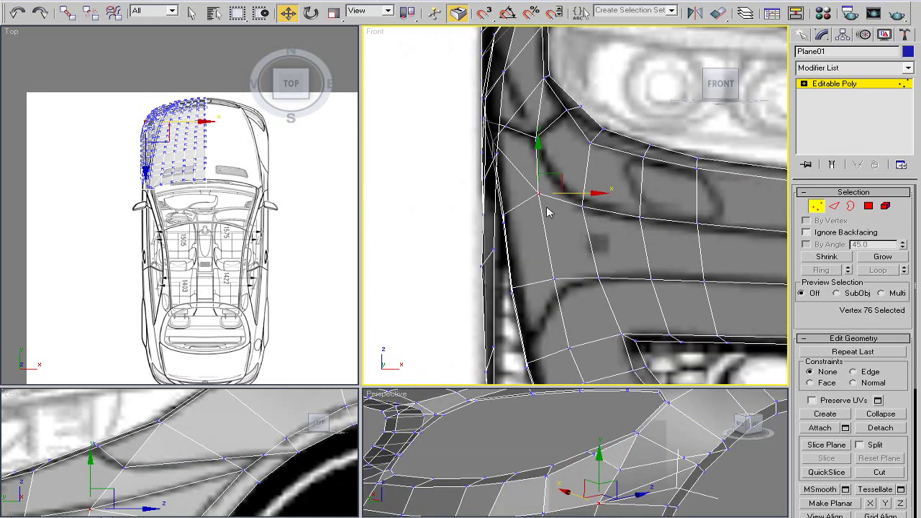
{"action": "scroll", "coordinate": [549, 258], "scroll_direction": "up", "scroll_amount": 2}
{"action": "scroll", "coordinate": [602, 251], "scroll_direction": "down", "scroll_amount": 1}
{"action": "middle_click_drag", "start_coordinate": [602, 251], "coordinate": [597, 211]}
{"action": "scroll", "coordinate": [597, 210], "scroll_direction": "up", "scroll_amount": 3}
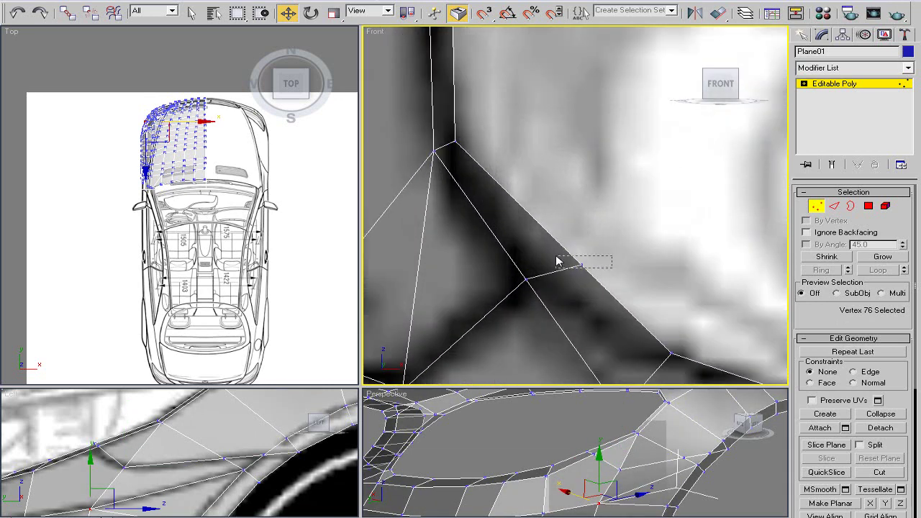
{"action": "left_click", "coordinate": [591, 198]}
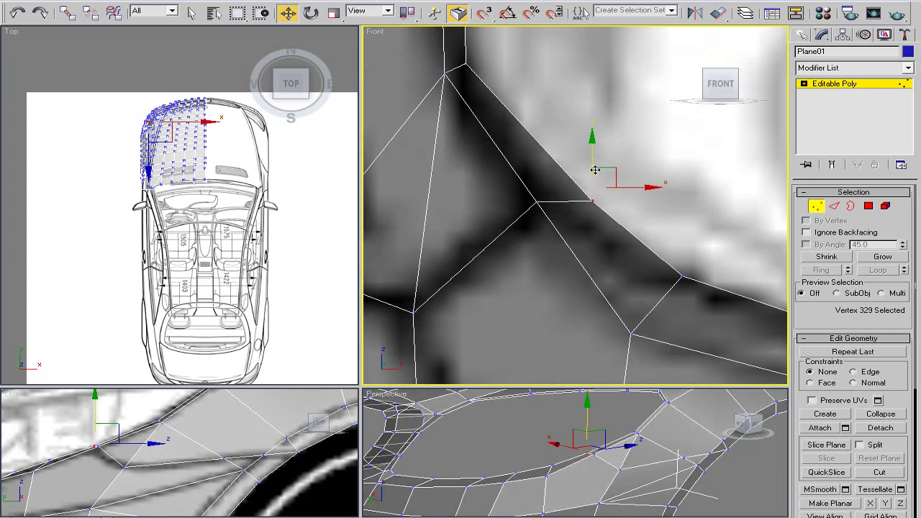
{"action": "scroll", "coordinate": [595, 170], "scroll_direction": "down", "scroll_amount": 3}
{"action": "middle_click_drag", "start_coordinate": [551, 211], "coordinate": [604, 180]}
{"action": "mouse_move", "coordinate": [656, 195]}
{"action": "middle_mouse_down"}
{"action": "mouse_move", "coordinate": [502, 245]}
{"action": "mouse_move", "coordinate": [590, 225]}
{"action": "middle_mouse_up"}
{"action": "scroll", "coordinate": [525, 249], "scroll_direction": "down", "scroll_amount": 1}
{"action": "middle_click_drag", "start_coordinate": [526, 248], "coordinate": [578, 220]}
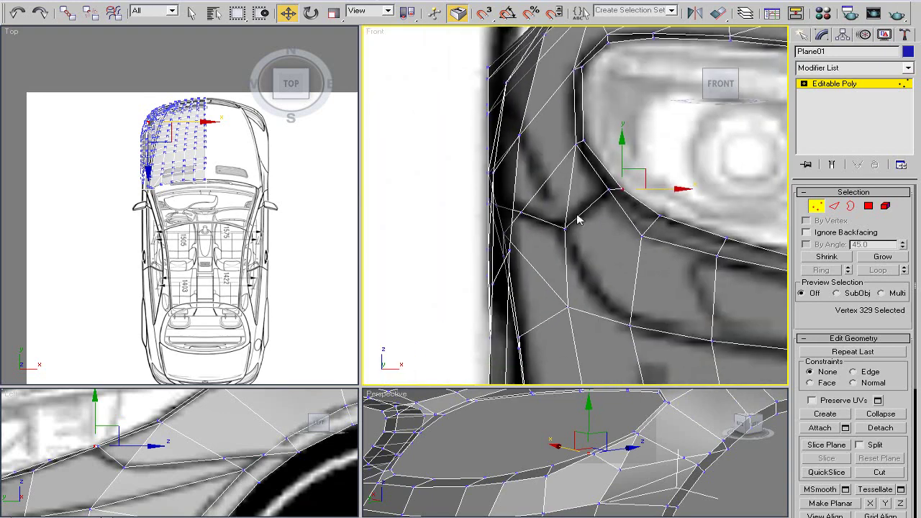
Enlarge the Left view again and select the vertex on the headlight's lower edge.
{"action": "left_click_drag", "start_coordinate": [360, 389], "coordinate": [578, 153]}
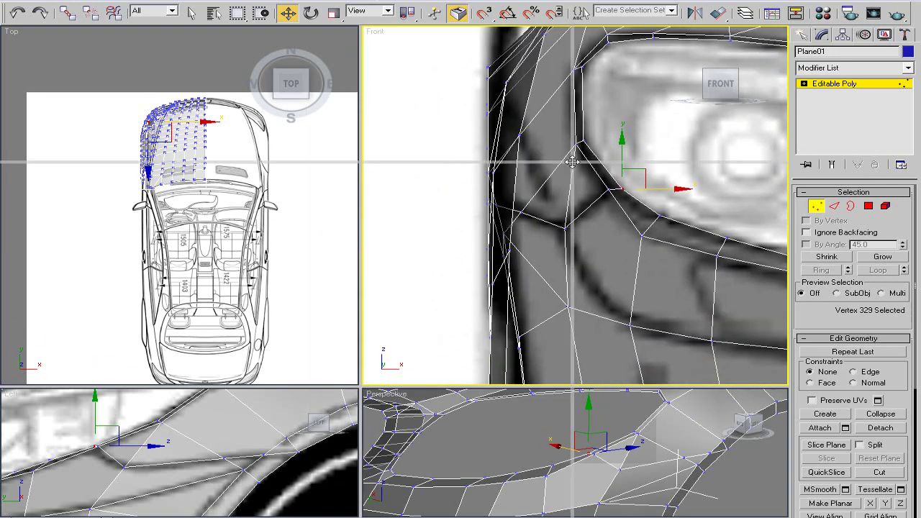
{"action": "scroll", "coordinate": [372, 343], "scroll_direction": "up", "scroll_amount": 2}
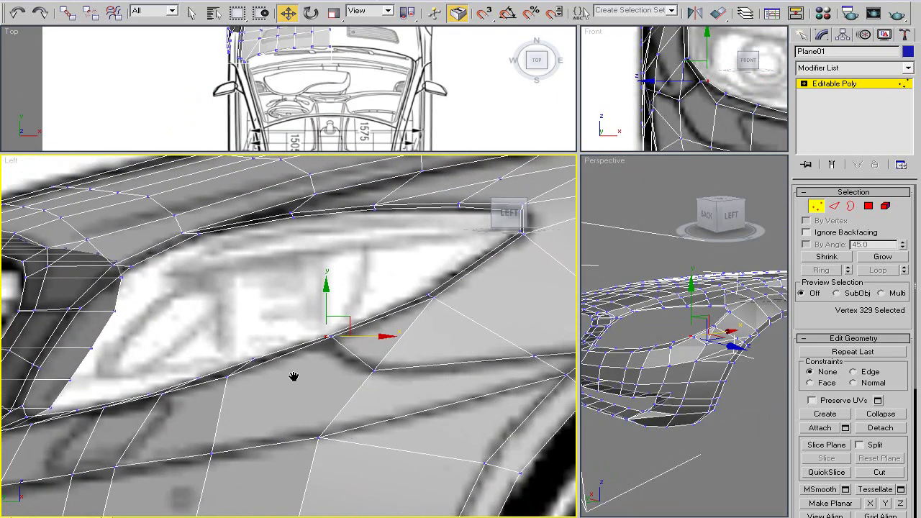
{"action": "scroll", "coordinate": [295, 374], "scroll_direction": "up", "scroll_amount": 2}
{"action": "scroll", "coordinate": [299, 372], "scroll_direction": "up", "scroll_amount": 2}
{"action": "left_click", "coordinate": [340, 321]}
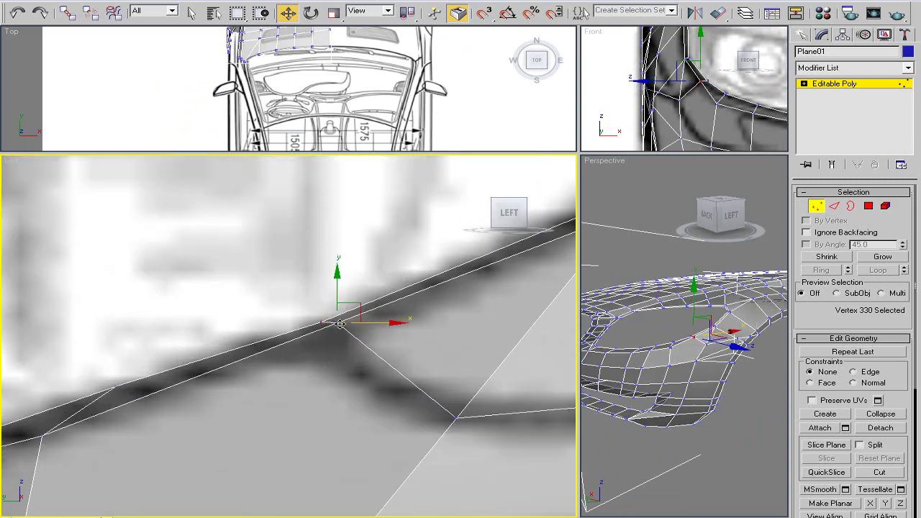
{"action": "middle_click_drag", "start_coordinate": [348, 315], "coordinate": [299, 348]}
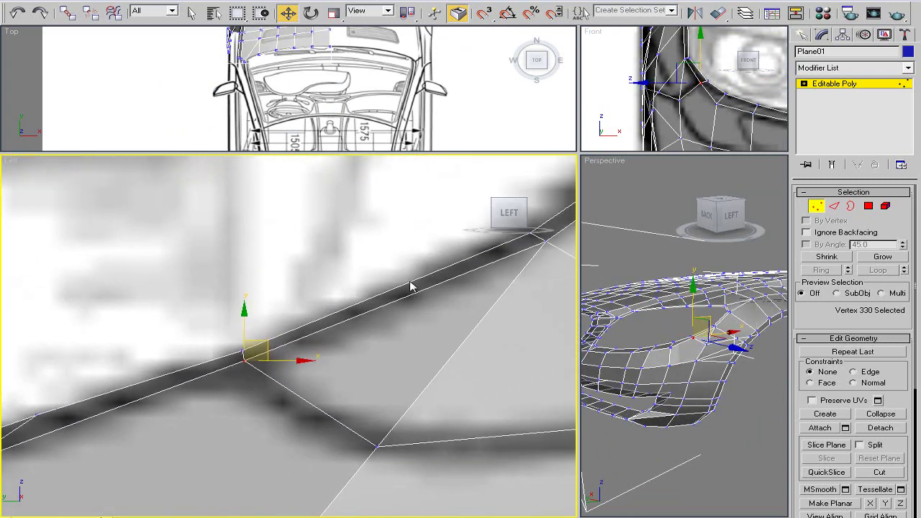
Maximize the Perspective view over the hood and display the mesh solid shaded.
{"action": "left_click_drag", "start_coordinate": [579, 151], "coordinate": [264, 128]}
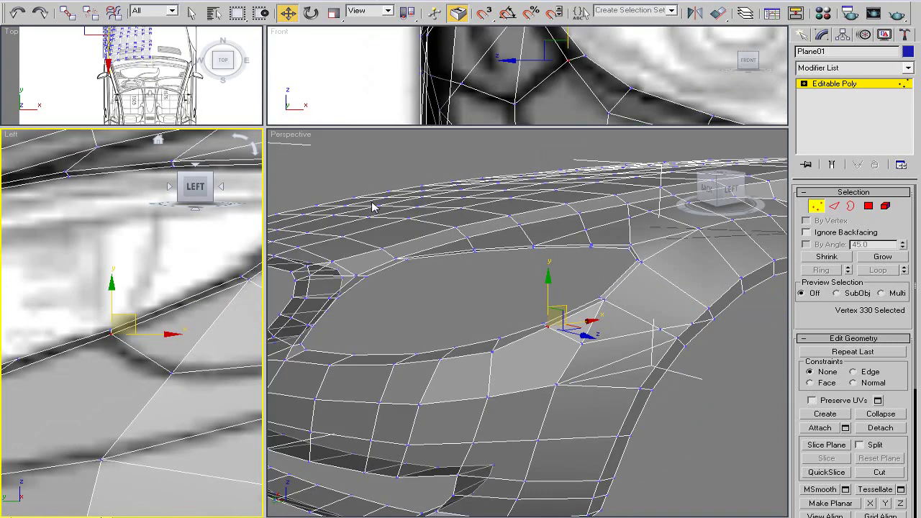
{"action": "left_click", "coordinate": [656, 445]}
{"action": "scroll", "coordinate": [504, 402], "scroll_direction": "down", "scroll_amount": 5}
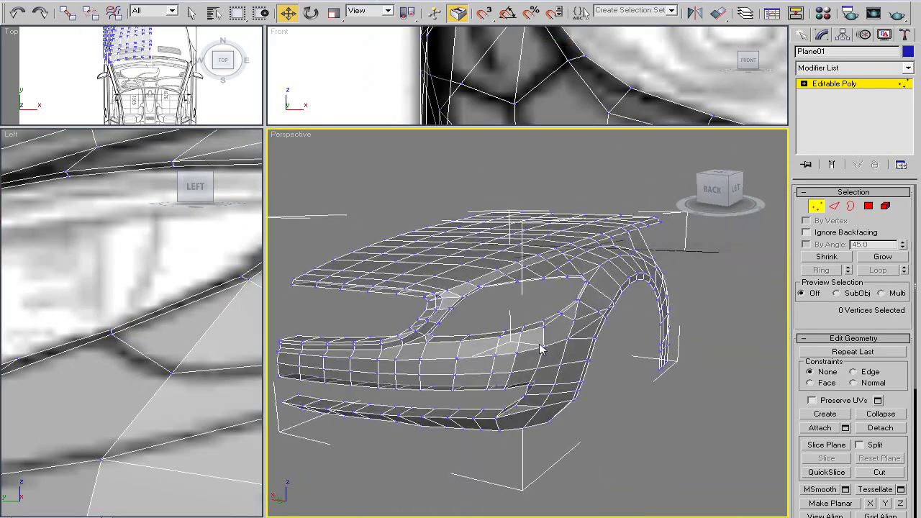
{"action": "scroll", "coordinate": [489, 352], "scroll_direction": "up", "scroll_amount": 3}
{"action": "middle_click_drag", "start_coordinate": [507, 364], "coordinate": [501, 349], "text": "alt"}
{"action": "scroll", "coordinate": [471, 344], "scroll_direction": "up", "scroll_amount": 3}
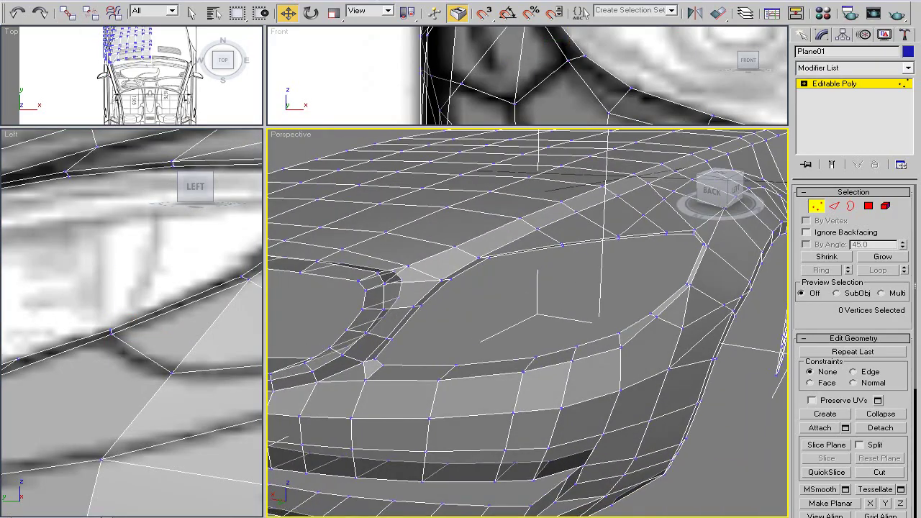
{"action": "key", "text": "alt+w"}
{"action": "key", "text": "alt+x"}
{"action": "middle_click_drag", "start_coordinate": [431, 407], "coordinate": [372, 384]}
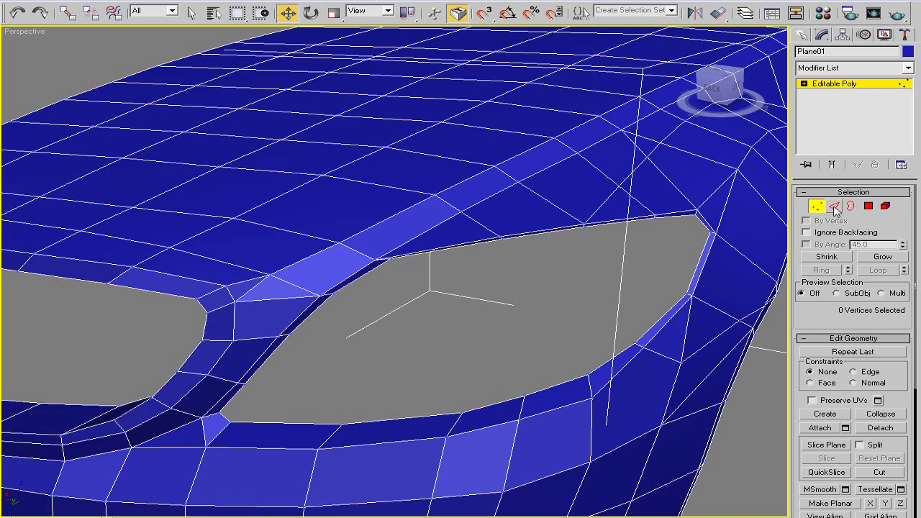
Return to object level and turn on Use NURMS Subdivision in the Subdivision Surface rollout.
{"action": "left_click", "coordinate": [834, 207]}
{"action": "scroll", "coordinate": [436, 344], "scroll_direction": "down", "scroll_amount": 5}
{"action": "key", "text": "2"}
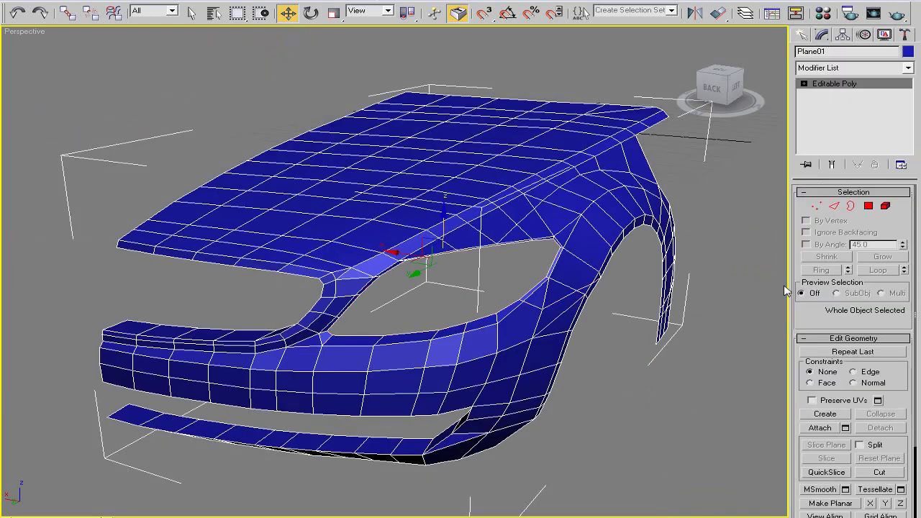
{"action": "left_click", "coordinate": [810, 192]}
{"action": "left_click", "coordinate": [808, 204]}
{"action": "left_click", "coordinate": [808, 217]}
{"action": "left_click", "coordinate": [807, 243]}
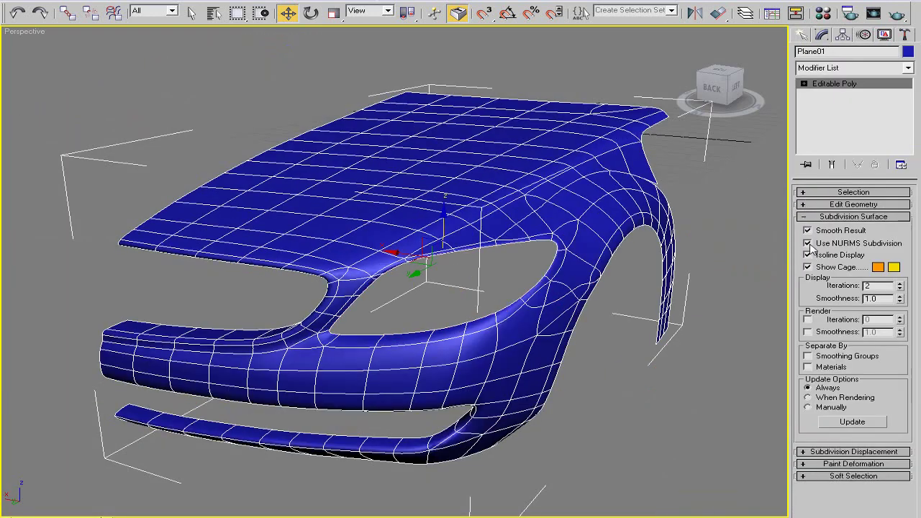
Render the smoothed front body, close the render, and turn NURMS smoothing back off.
{"action": "middle_click_drag", "start_coordinate": [538, 286], "coordinate": [894, 14], "text": "alt"}
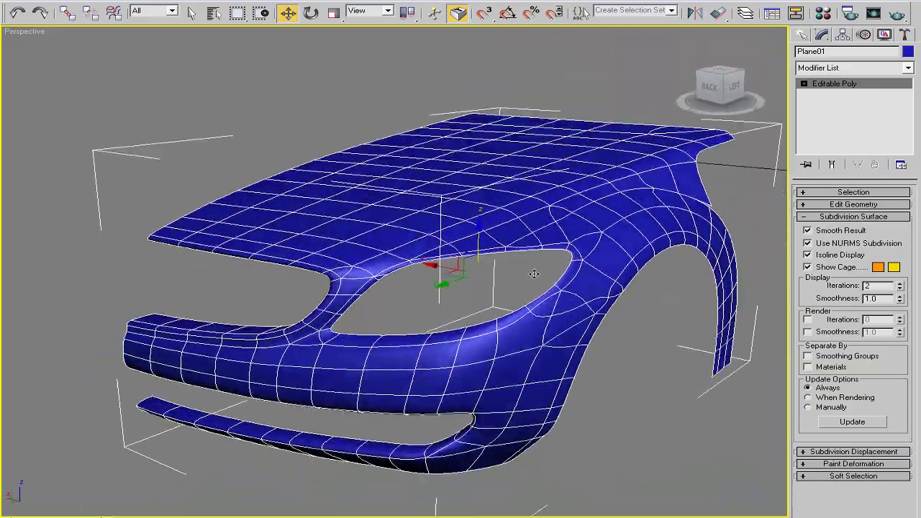
{"action": "left_click", "coordinate": [895, 14]}
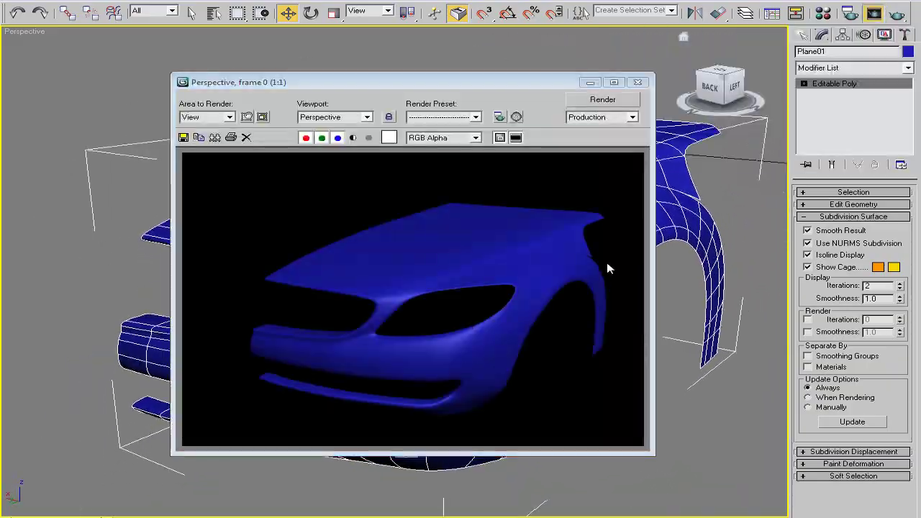
{"action": "left_click", "coordinate": [637, 82]}
{"action": "left_click", "coordinate": [807, 243]}
{"action": "scroll", "coordinate": [451, 256], "scroll_direction": "up", "scroll_amount": 3}
{"action": "scroll", "coordinate": [452, 256], "scroll_direction": "up", "scroll_amount": 4}
{"action": "mouse_move", "coordinate": [452, 256]}
{"action": "middle_mouse_down", "text": "alt"}
{"action": "mouse_move", "coordinate": [444, 288]}
{"action": "mouse_move", "coordinate": [651, 312]}
{"action": "middle_mouse_up", "text": "alt"}
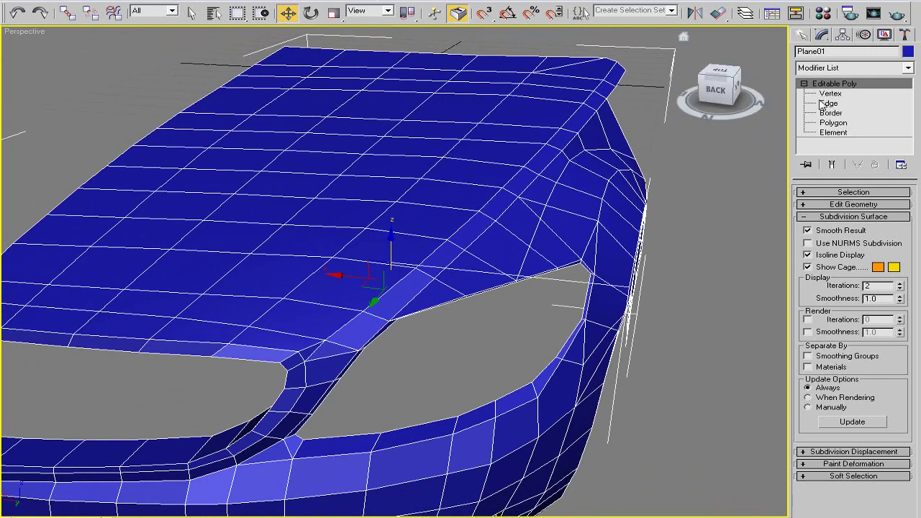
At Edge level, select one hood edge and extend it into a full Ring.
{"action": "left_click", "coordinate": [822, 104]}
{"action": "left_click", "coordinate": [338, 305]}
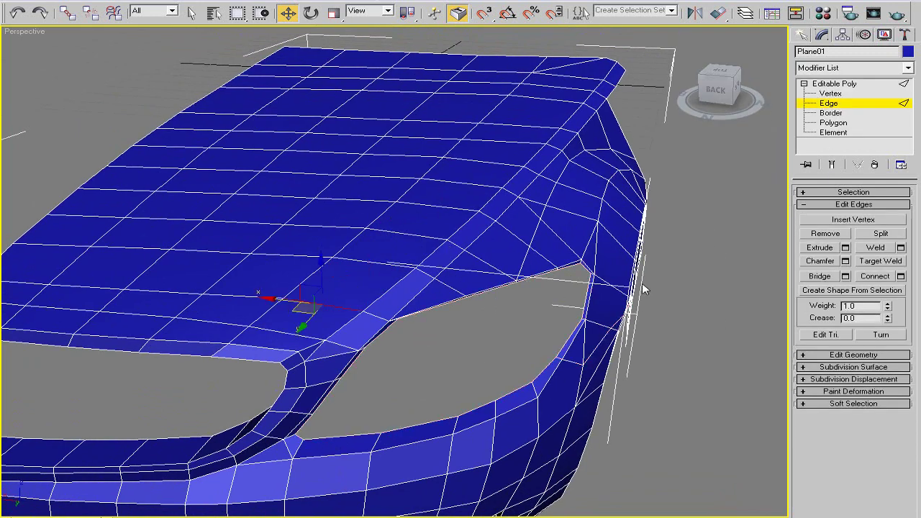
{"action": "left_click", "coordinate": [834, 192]}
{"action": "left_click", "coordinate": [824, 268]}
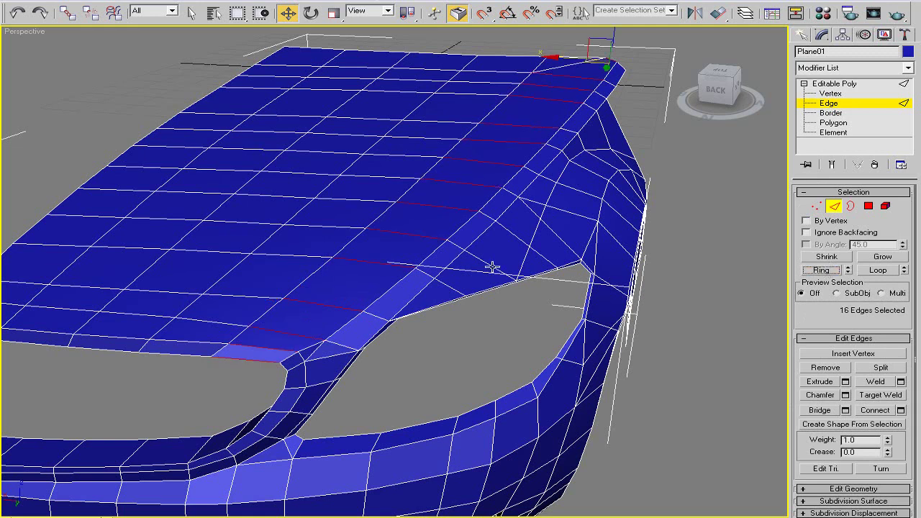
{"action": "middle_click_drag", "start_coordinate": [443, 306], "coordinate": [472, 274]}
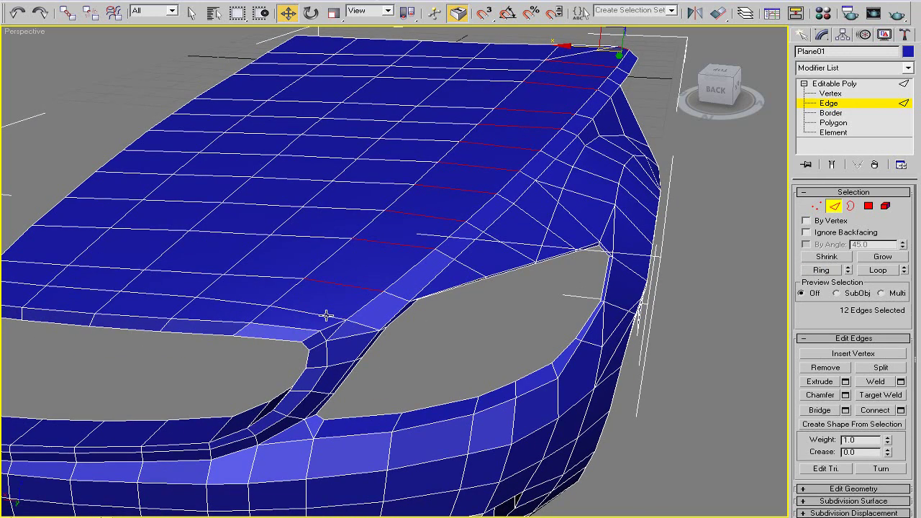
Preview Connect on the ring, cancel it, and add the hood corner edge to the ring.
{"action": "left_click", "coordinate": [900, 410]}
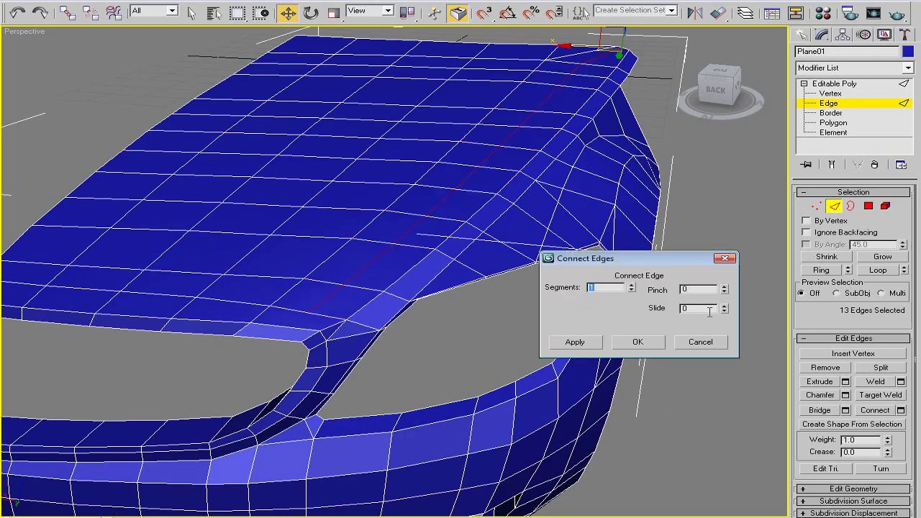
{"action": "middle_click_drag", "start_coordinate": [380, 250], "coordinate": [525, 306], "text": "alt"}
{"action": "mouse_move", "coordinate": [432, 205]}
{"action": "middle_mouse_down", "text": "alt"}
{"action": "mouse_move", "coordinate": [391, 181]}
{"action": "mouse_move", "coordinate": [402, 287]}
{"action": "middle_mouse_up", "text": "alt"}
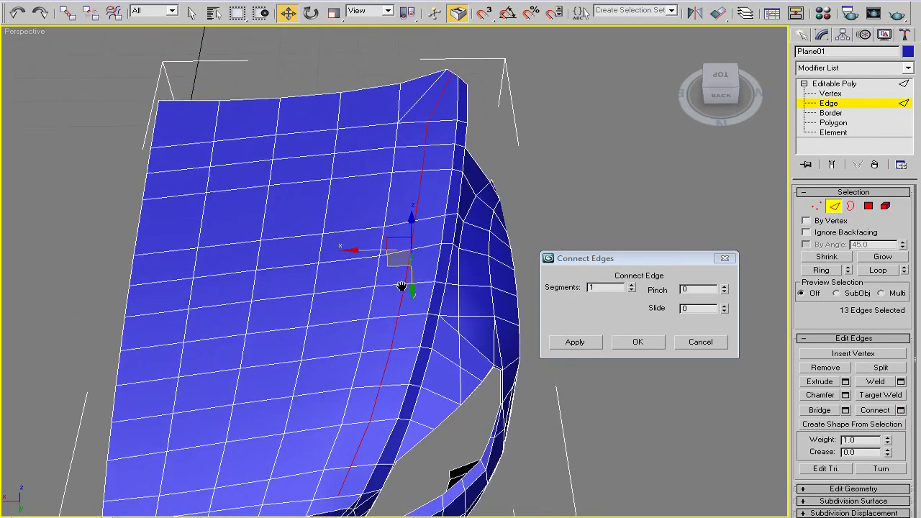
{"action": "left_click", "coordinate": [701, 343]}
{"action": "middle_click_drag", "start_coordinate": [701, 343], "coordinate": [620, 215], "text": "alt"}
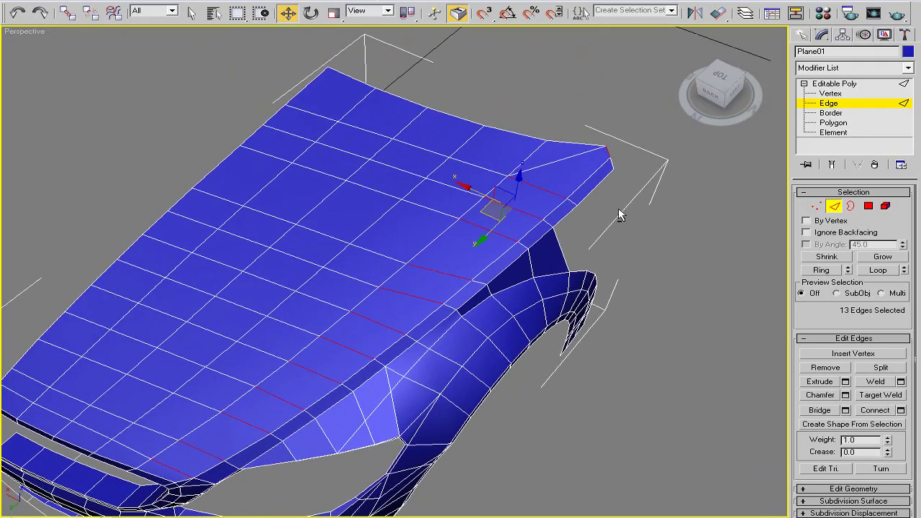
{"action": "mouse_move", "coordinate": [487, 263]}
{"action": "middle_mouse_down", "text": "alt"}
{"action": "mouse_move", "coordinate": [551, 215]}
{"action": "mouse_move", "coordinate": [522, 262]}
{"action": "mouse_move", "coordinate": [602, 156]}
{"action": "middle_mouse_up", "text": "alt"}
{"action": "left_click", "coordinate": [590, 83], "text": "ctrl"}
Connect the 13 ring edges with 1 segment at slide -81, placing the loop near the fender edge.
{"action": "left_click", "coordinate": [900, 410]}
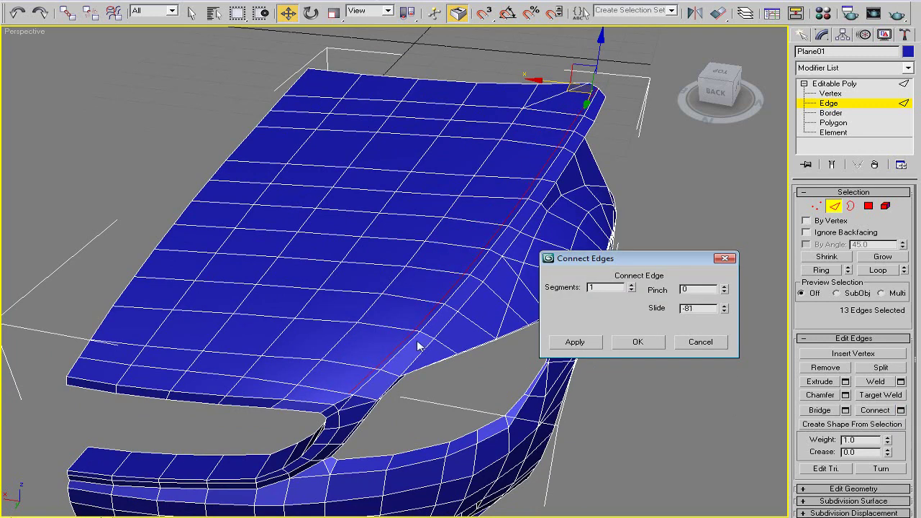
{"action": "mouse_move", "coordinate": [420, 346]}
{"action": "middle_mouse_down", "text": "alt"}
{"action": "mouse_move", "coordinate": [438, 323]}
{"action": "mouse_move", "coordinate": [400, 315]}
{"action": "mouse_move", "coordinate": [383, 343]}
{"action": "middle_mouse_up", "text": "alt"}
{"action": "scroll", "coordinate": [392, 312], "scroll_direction": "up", "scroll_amount": 3}
{"action": "scroll", "coordinate": [401, 314], "scroll_direction": "up", "scroll_amount": 3}
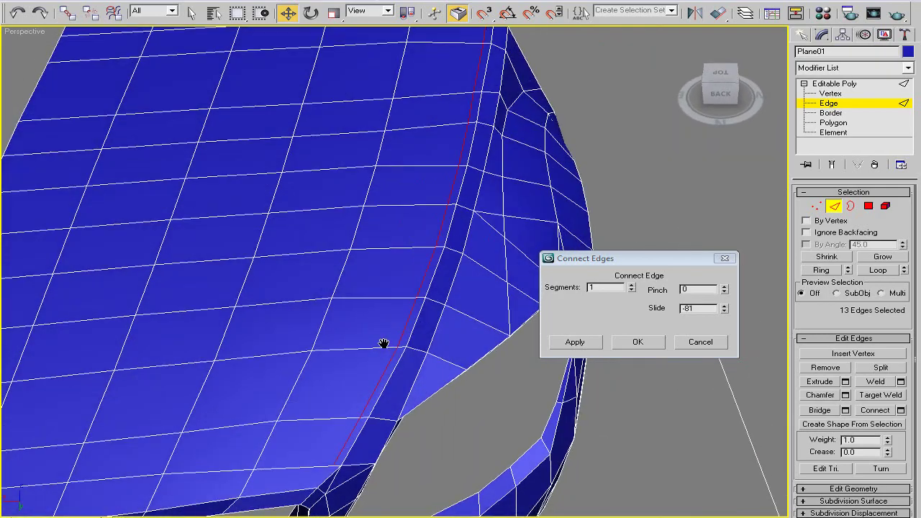
{"action": "left_click_drag", "start_coordinate": [724, 310], "coordinate": [725, 314]}
{"action": "left_click", "coordinate": [653, 339]}
{"action": "scroll", "coordinate": [436, 217], "scroll_direction": "down", "scroll_amount": 5}
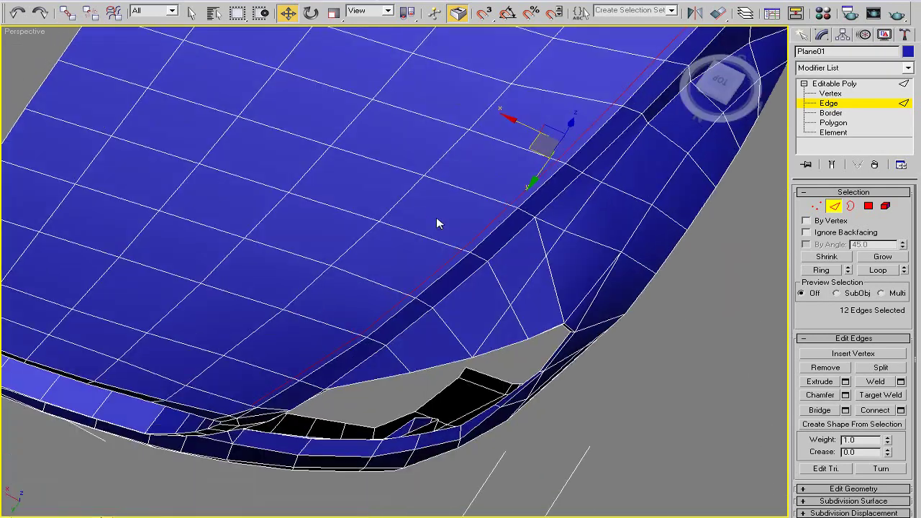
{"action": "mouse_move", "coordinate": [436, 218]}
{"action": "middle_mouse_down", "text": "alt"}
{"action": "mouse_move", "coordinate": [471, 166]}
{"action": "mouse_move", "coordinate": [267, 345]}
{"action": "middle_mouse_up", "text": "alt"}
{"action": "scroll", "coordinate": [333, 319], "scroll_direction": "up", "scroll_amount": 5}
At Vertex level with Edge constraint, slide the hood's front corner vertex along its edge.
{"action": "middle_click_drag", "start_coordinate": [333, 319], "coordinate": [291, 343]}
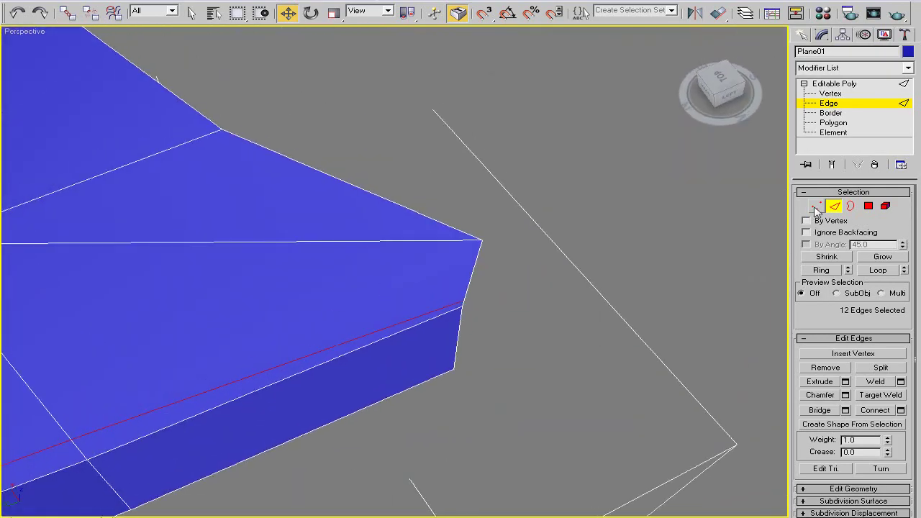
{"action": "key", "text": "1"}
{"action": "left_click", "coordinate": [820, 340]}
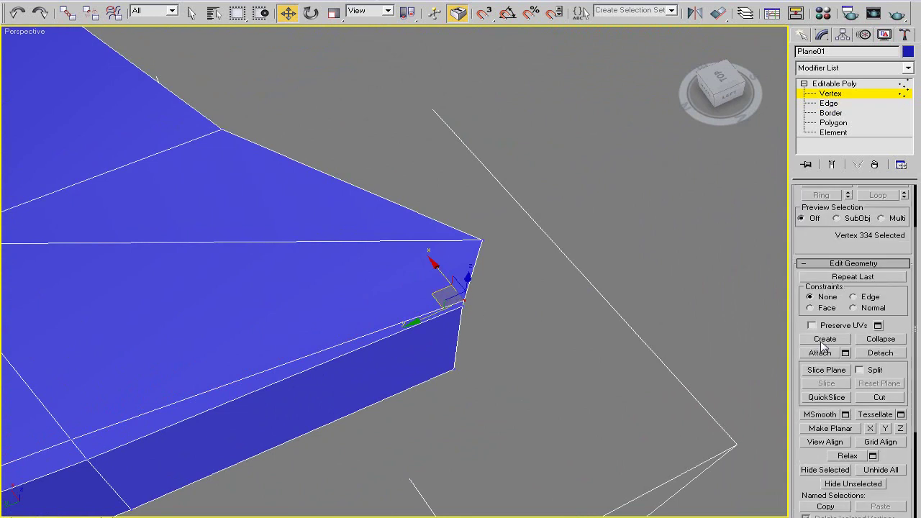
{"action": "left_click_drag", "start_coordinate": [442, 268], "coordinate": [441, 256]}
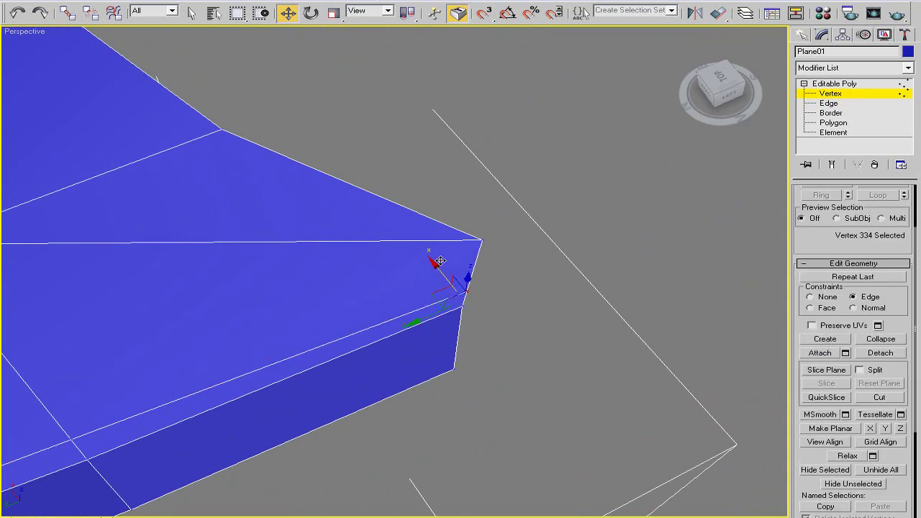
{"action": "scroll", "coordinate": [355, 317], "scroll_direction": "down", "scroll_amount": 2}
{"action": "scroll", "coordinate": [376, 313], "scroll_direction": "down", "scroll_amount": 3}
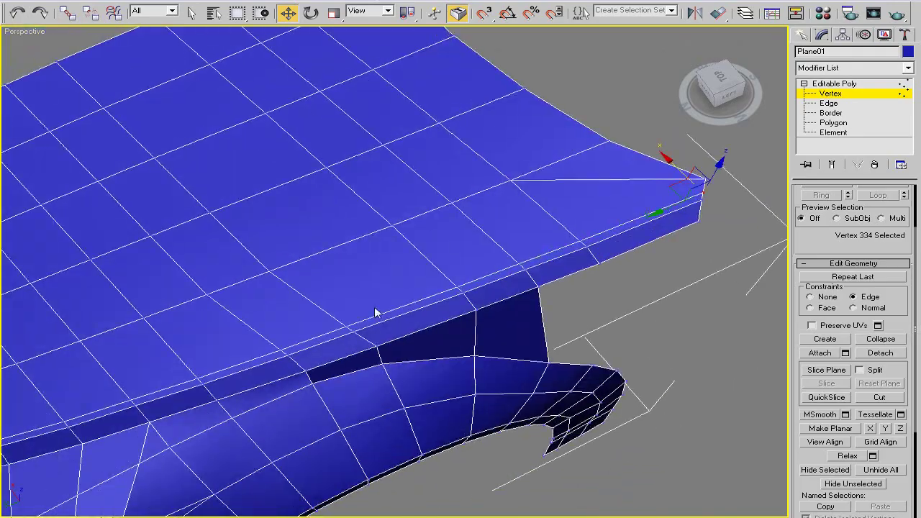
Orbit around the hood to check the adjusted corner, then exit vertex editing.
{"action": "mouse_move", "coordinate": [376, 312]}
{"action": "middle_mouse_down", "text": "alt"}
{"action": "mouse_move", "coordinate": [427, 304]}
{"action": "mouse_move", "coordinate": [418, 308]}
{"action": "mouse_move", "coordinate": [466, 271]}
{"action": "middle_mouse_up", "text": "alt"}
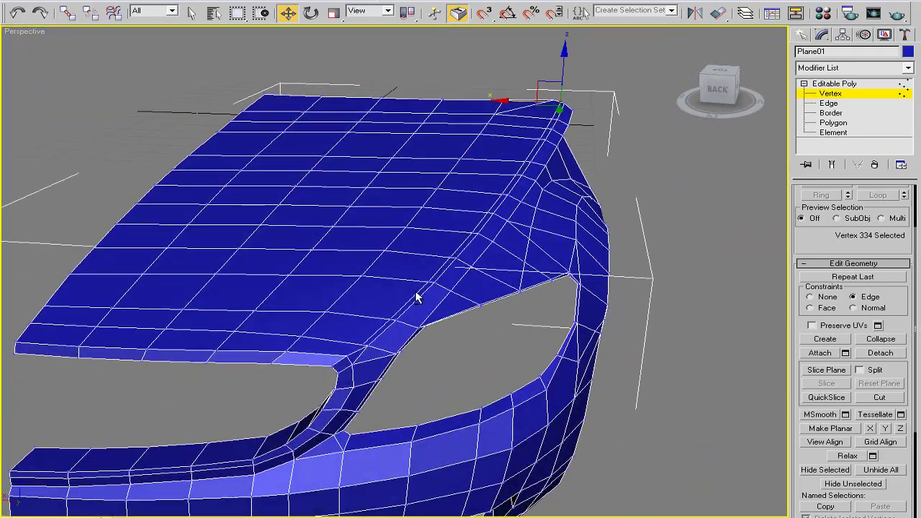
{"action": "scroll", "coordinate": [415, 297], "scroll_direction": "up", "scroll_amount": 5}
{"action": "middle_click_drag", "start_coordinate": [458, 302], "coordinate": [471, 303]}
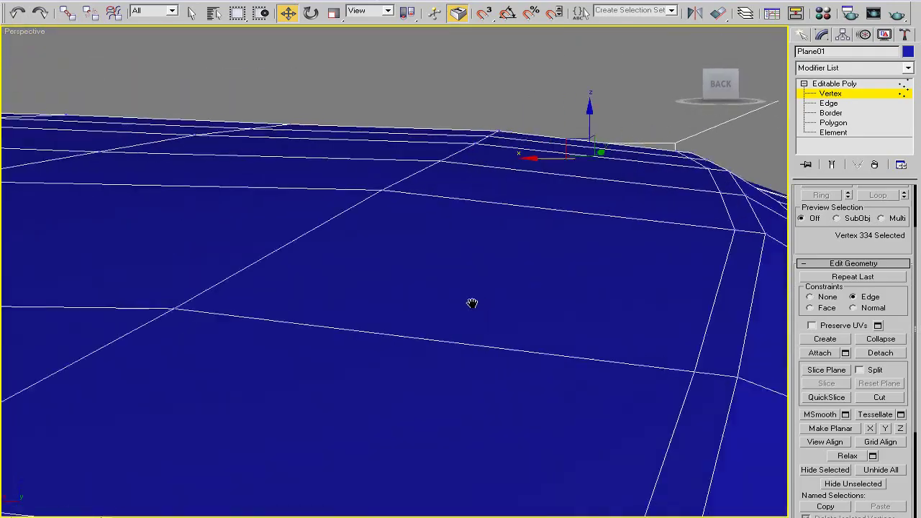
{"action": "scroll", "coordinate": [471, 302], "scroll_direction": "down", "scroll_amount": 2}
{"action": "scroll", "coordinate": [557, 191], "scroll_direction": "down", "scroll_amount": 2}
{"action": "scroll", "coordinate": [384, 273], "scroll_direction": "down", "scroll_amount": 2}
{"action": "scroll", "coordinate": [464, 218], "scroll_direction": "down", "scroll_amount": 3}
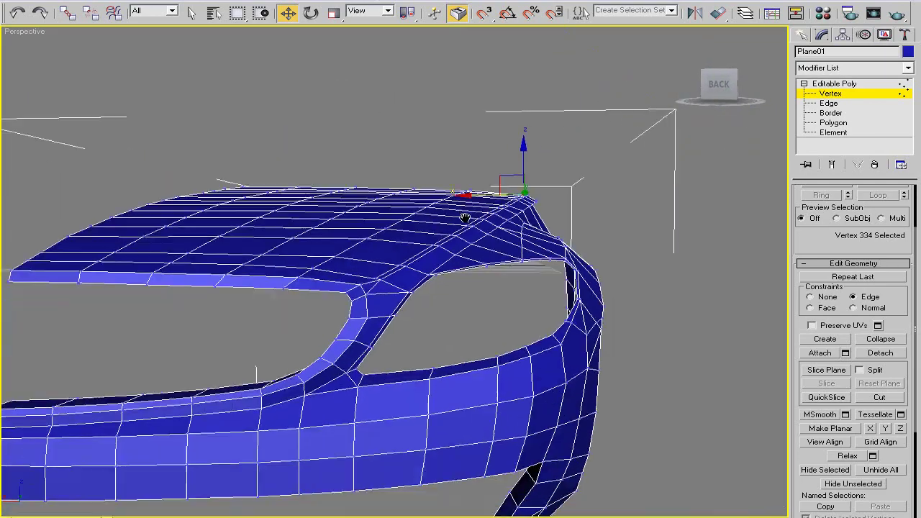
{"action": "middle_click_drag", "start_coordinate": [464, 218], "coordinate": [846, 280], "text": "alt"}
{"action": "left_click", "coordinate": [800, 34]}
{"action": "left_click", "coordinate": [822, 34]}
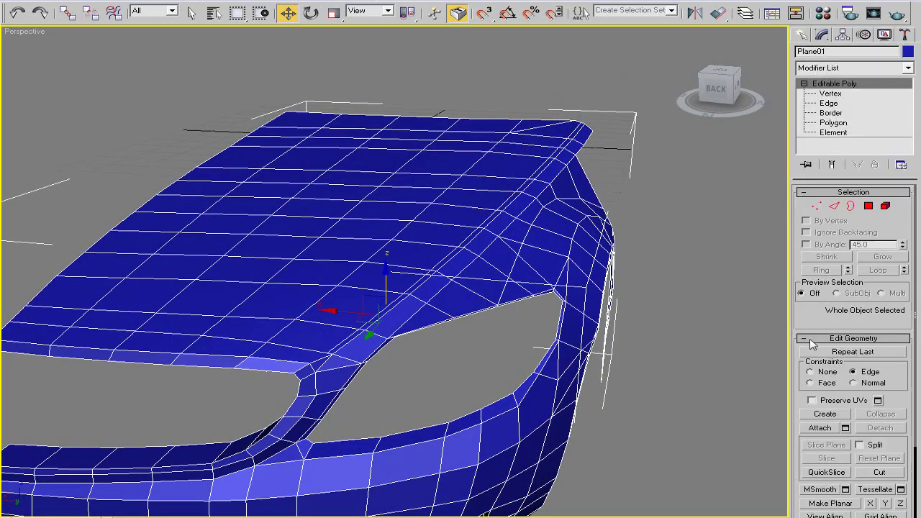
{"action": "left_click", "coordinate": [813, 340]}
{"action": "left_click", "coordinate": [815, 355]}
{"action": "left_click", "coordinate": [807, 339]}
{"action": "middle_click_drag", "start_coordinate": [666, 341], "coordinate": [523, 312], "text": "alt"}
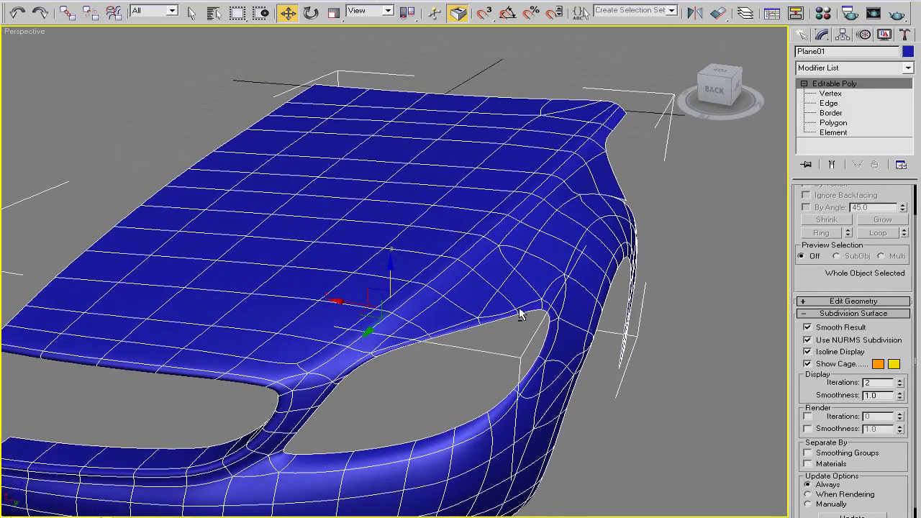
{"action": "left_click", "coordinate": [896, 13]}
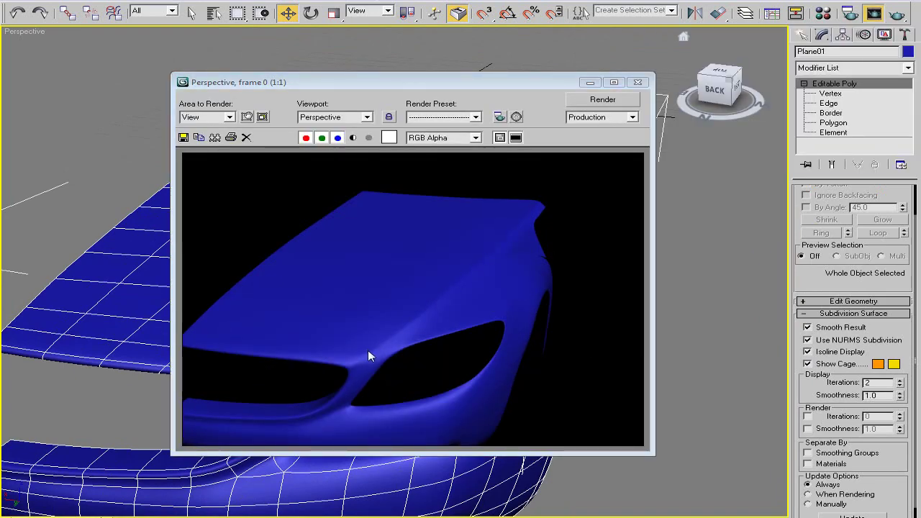
{"action": "left_click", "coordinate": [637, 82]}
{"action": "left_click", "coordinate": [807, 339]}
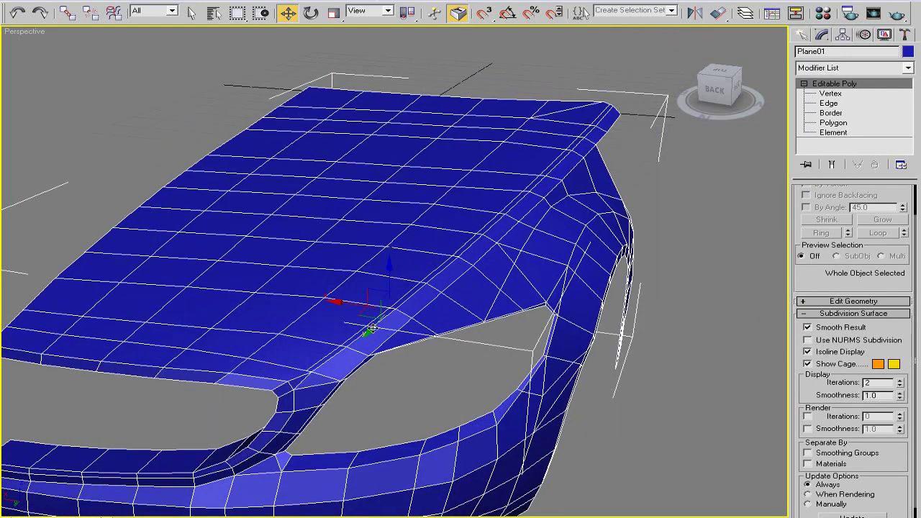
{"action": "middle_click_drag", "start_coordinate": [460, 273], "coordinate": [403, 306], "text": "alt"}
{"action": "left_click", "coordinate": [829, 104]}
{"action": "scroll", "coordinate": [462, 228], "scroll_direction": "up", "scroll_amount": 3}
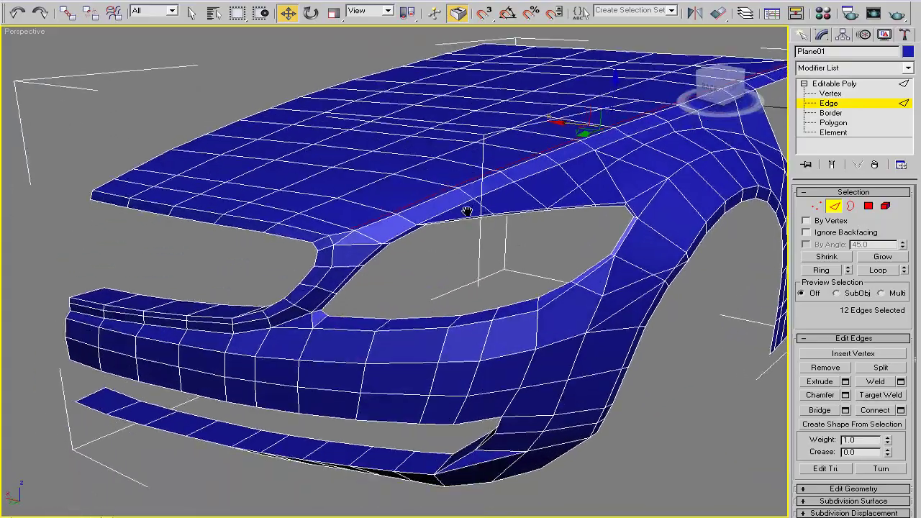
{"action": "scroll", "coordinate": [462, 228], "scroll_direction": "up", "scroll_amount": 3}
{"action": "scroll", "coordinate": [463, 221], "scroll_direction": "up", "scroll_amount": 2}
{"action": "scroll", "coordinate": [463, 220], "scroll_direction": "up", "scroll_amount": 2}
At vertex level, drag the hood-rim corner vertex to reshape the panel edge and nudge it upward.
{"action": "scroll", "coordinate": [448, 228], "scroll_direction": "up", "scroll_amount": 2}
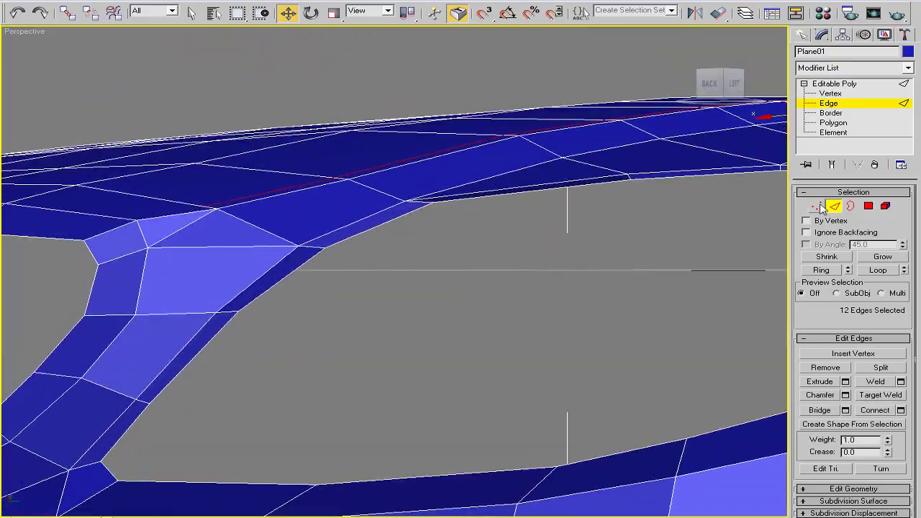
{"action": "key", "text": "1"}
{"action": "scroll", "coordinate": [439, 220], "scroll_direction": "up", "scroll_amount": 2}
{"action": "left_click", "coordinate": [442, 225]}
{"action": "mouse_move", "coordinate": [442, 225]}
{"action": "middle_mouse_down", "text": "alt"}
{"action": "mouse_move", "coordinate": [411, 251]}
{"action": "mouse_move", "coordinate": [464, 251]}
{"action": "mouse_move", "coordinate": [400, 265]}
{"action": "mouse_move", "coordinate": [375, 289]}
{"action": "middle_mouse_up", "text": "alt"}
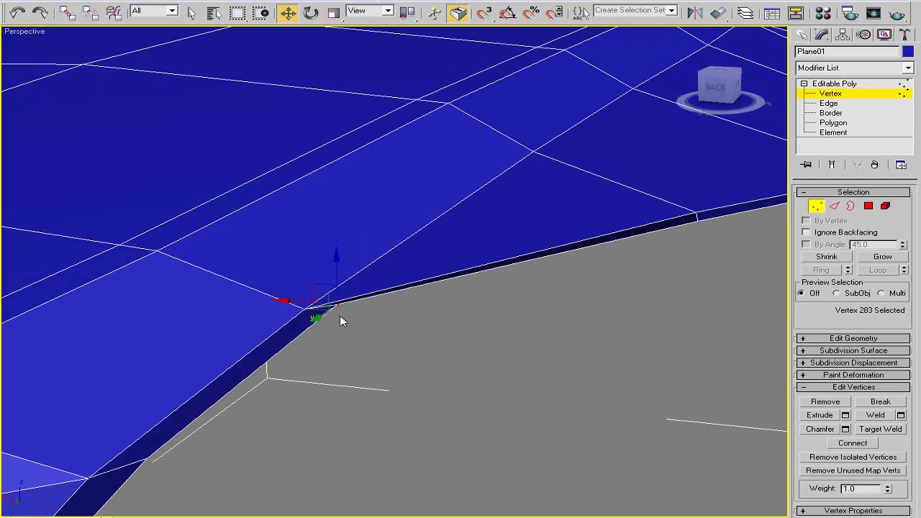
{"action": "left_click", "coordinate": [828, 339]}
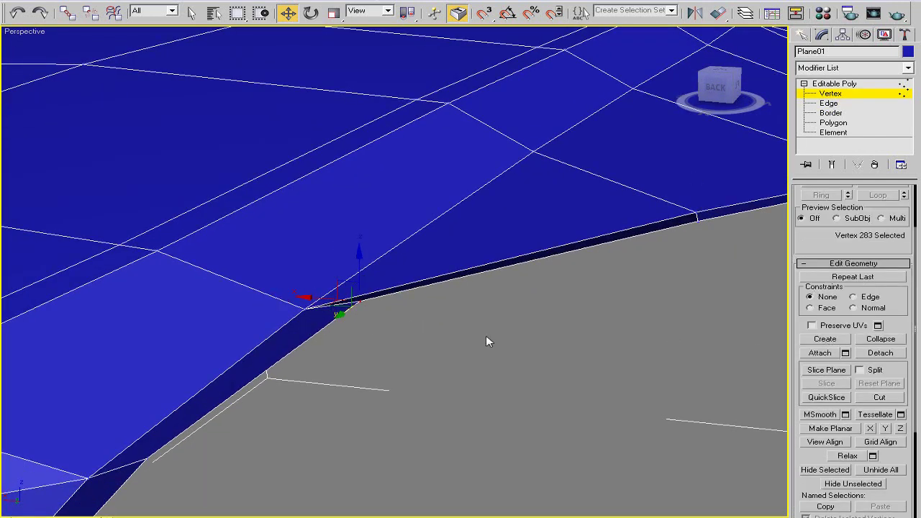
{"action": "mouse_move", "coordinate": [402, 314]}
{"action": "middle_mouse_down", "text": "alt"}
{"action": "mouse_move", "coordinate": [479, 352]}
{"action": "mouse_move", "coordinate": [334, 313]}
{"action": "middle_mouse_up", "text": "alt"}
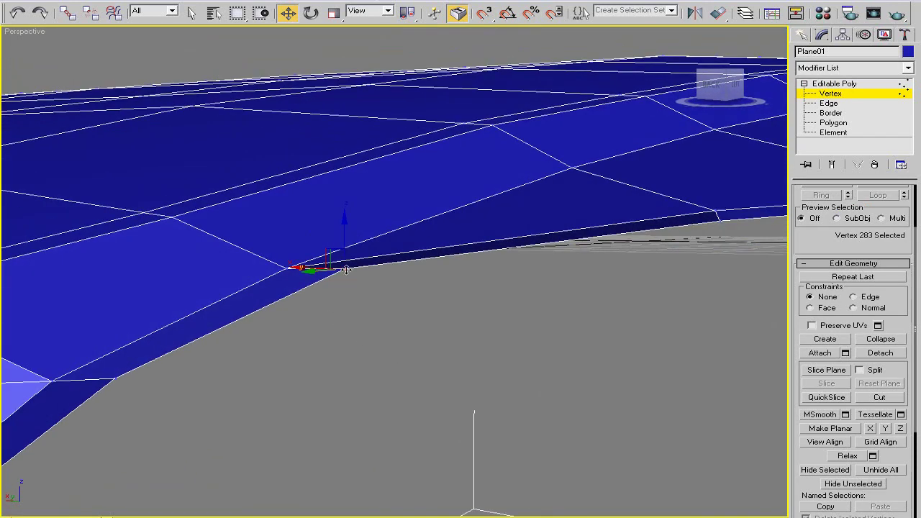
{"action": "left_click_drag", "start_coordinate": [346, 269], "coordinate": [298, 310]}
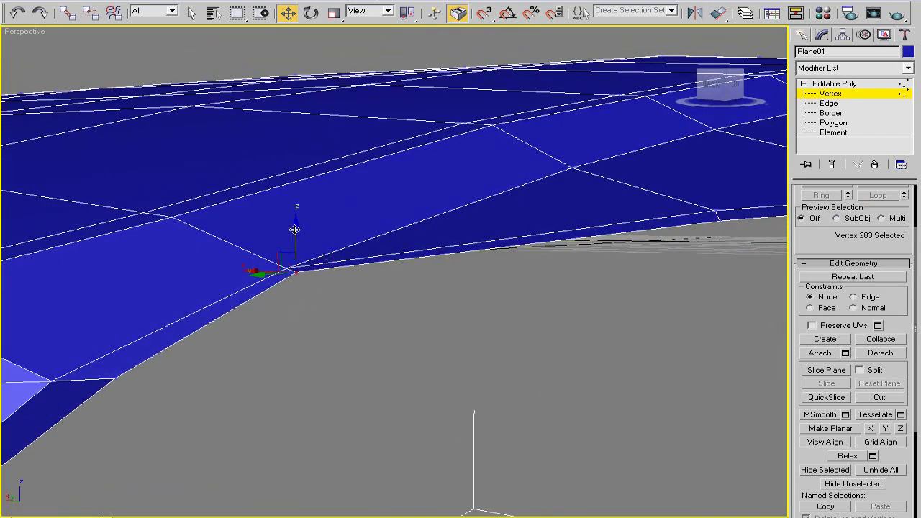
{"action": "left_click_drag", "start_coordinate": [295, 229], "coordinate": [294, 238]}
Shift the corner vertex up and right so the rim edge above the headlight opening runs straight.
{"action": "scroll", "coordinate": [324, 259], "scroll_direction": "up", "scroll_amount": 5}
{"action": "mouse_move", "coordinate": [353, 288]}
{"action": "middle_mouse_down"}
{"action": "mouse_move", "coordinate": [297, 350]}
{"action": "mouse_move", "coordinate": [279, 303]}
{"action": "middle_mouse_up"}
{"action": "left_click_drag", "start_coordinate": [426, 385], "coordinate": [449, 357]}
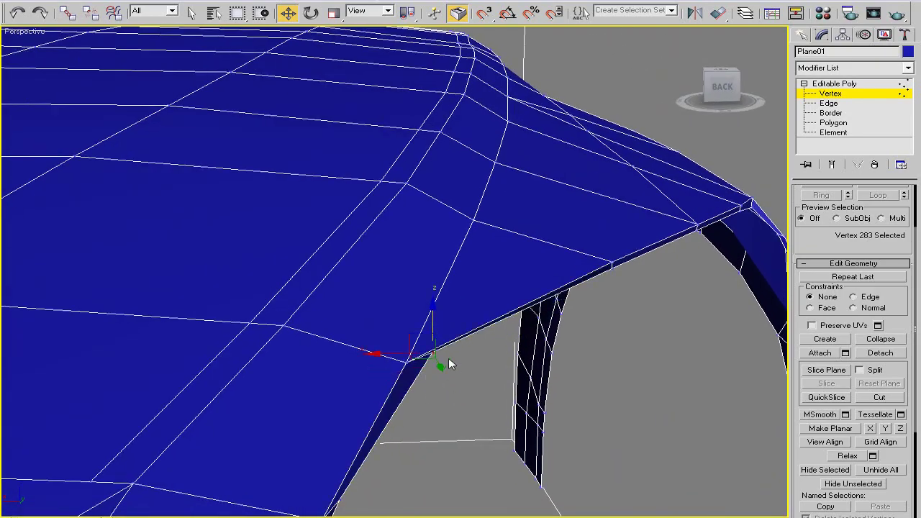
{"action": "middle_click_drag", "start_coordinate": [448, 357], "coordinate": [419, 329], "text": "alt"}
{"action": "scroll", "coordinate": [419, 330], "scroll_direction": "down", "scroll_amount": 5}
{"action": "scroll", "coordinate": [520, 332], "scroll_direction": "up", "scroll_amount": 2}
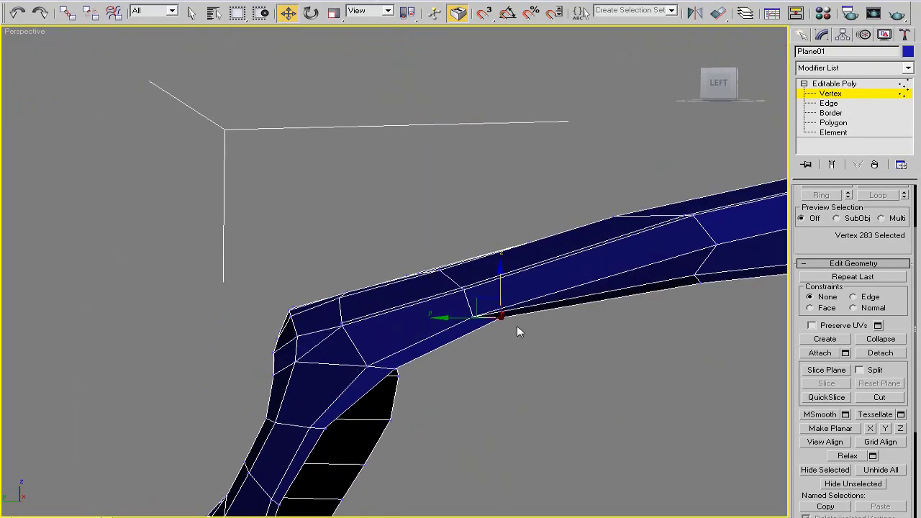
{"action": "left_click_drag", "start_coordinate": [484, 309], "coordinate": [491, 301]}
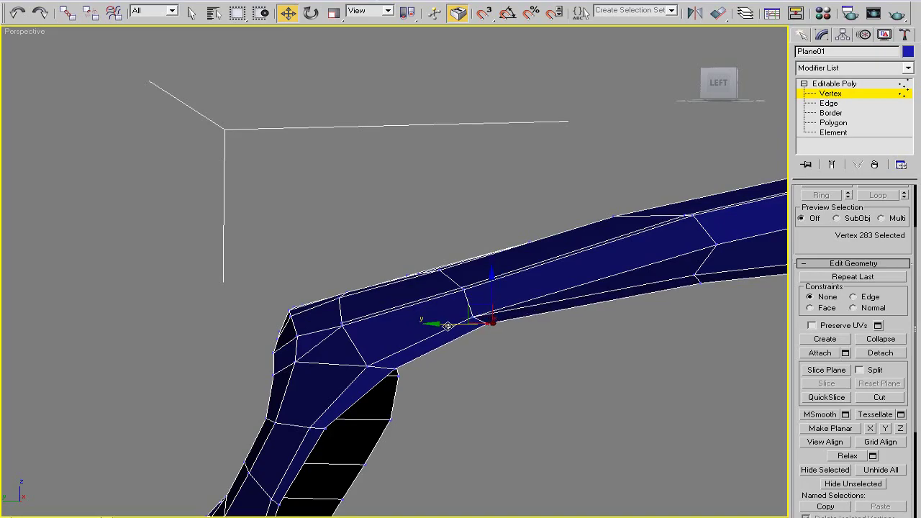
{"action": "scroll", "coordinate": [479, 293], "scroll_direction": "up", "scroll_amount": 3}
{"action": "mouse_move", "coordinate": [479, 294]}
{"action": "middle_mouse_down", "text": "alt"}
{"action": "mouse_move", "coordinate": [545, 339]}
{"action": "mouse_move", "coordinate": [427, 367]}
{"action": "mouse_move", "coordinate": [403, 354]}
{"action": "mouse_move", "coordinate": [411, 403]}
{"action": "mouse_move", "coordinate": [402, 358]}
{"action": "mouse_move", "coordinate": [427, 288]}
{"action": "mouse_move", "coordinate": [366, 316]}
{"action": "mouse_move", "coordinate": [421, 345]}
{"action": "mouse_move", "coordinate": [375, 360]}
{"action": "mouse_move", "coordinate": [466, 354]}
{"action": "middle_mouse_up", "text": "alt"}
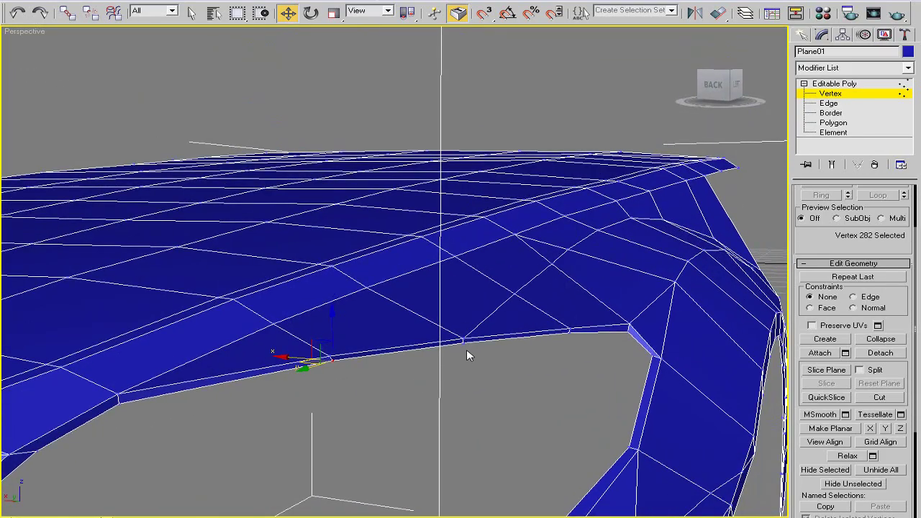
{"action": "scroll", "coordinate": [463, 344], "scroll_direction": "down", "scroll_amount": 3}
{"action": "left_click", "coordinate": [556, 318], "text": "ctrl"}
{"action": "scroll", "coordinate": [495, 333], "scroll_direction": "up", "scroll_amount": 3}
{"action": "scroll", "coordinate": [495, 333], "scroll_direction": "up", "scroll_amount": 2}
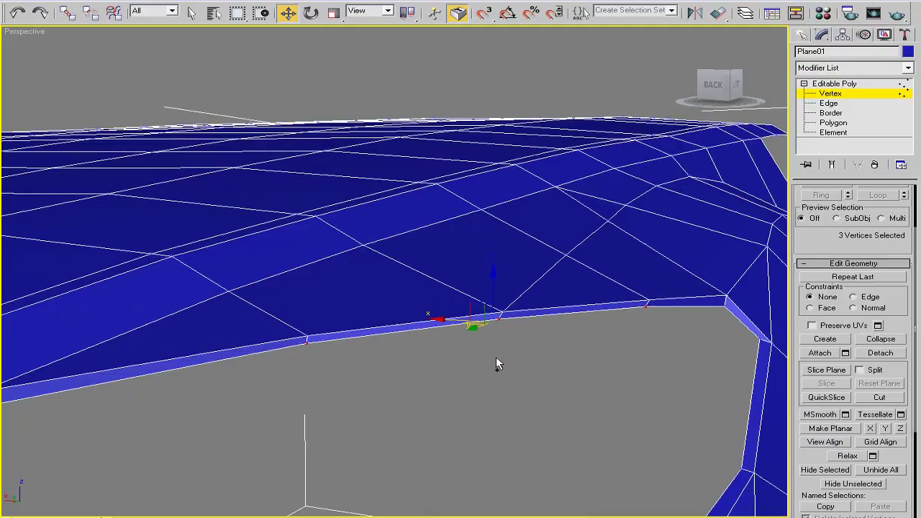
{"action": "mouse_move", "coordinate": [452, 318]}
{"action": "middle_mouse_down", "text": "alt"}
{"action": "mouse_move", "coordinate": [405, 339]}
{"action": "mouse_move", "coordinate": [298, 329]}
{"action": "mouse_move", "coordinate": [365, 331]}
{"action": "mouse_move", "coordinate": [407, 306]}
{"action": "mouse_move", "coordinate": [393, 329]}
{"action": "mouse_move", "coordinate": [425, 287]}
{"action": "mouse_move", "coordinate": [520, 309]}
{"action": "mouse_move", "coordinate": [458, 292]}
{"action": "middle_mouse_up", "text": "alt"}
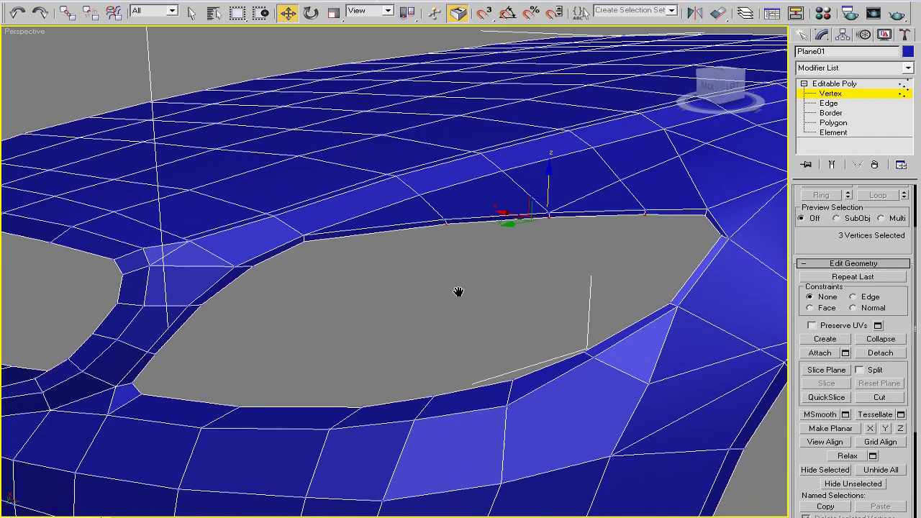
Connect the 18-edge ring across the arch strip with one loop, slid close to the opening's rim.
{"action": "left_click", "coordinate": [827, 104]}
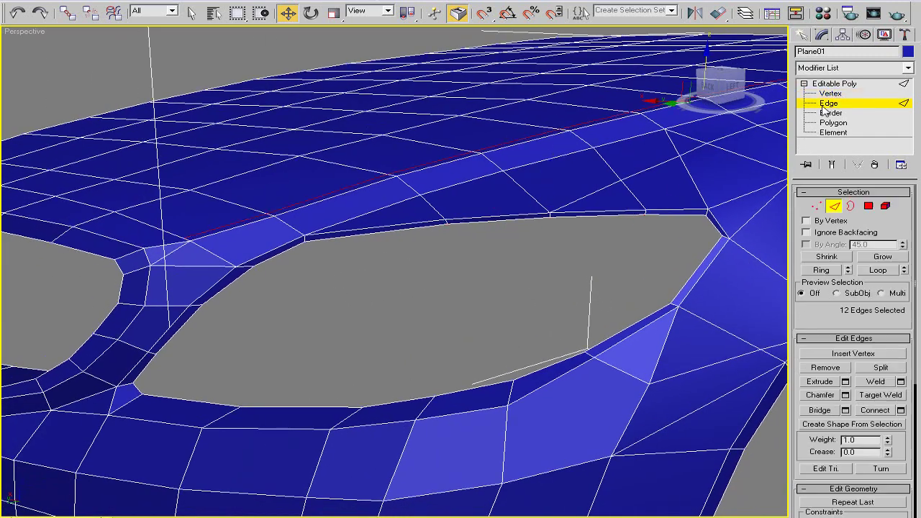
{"action": "left_click", "coordinate": [589, 354]}
{"action": "left_click", "coordinate": [820, 269]}
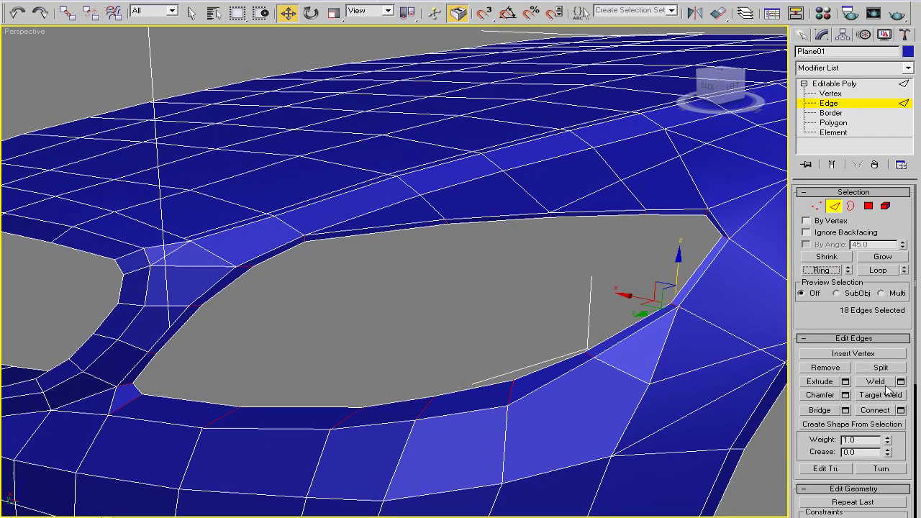
{"action": "left_click", "coordinate": [900, 410]}
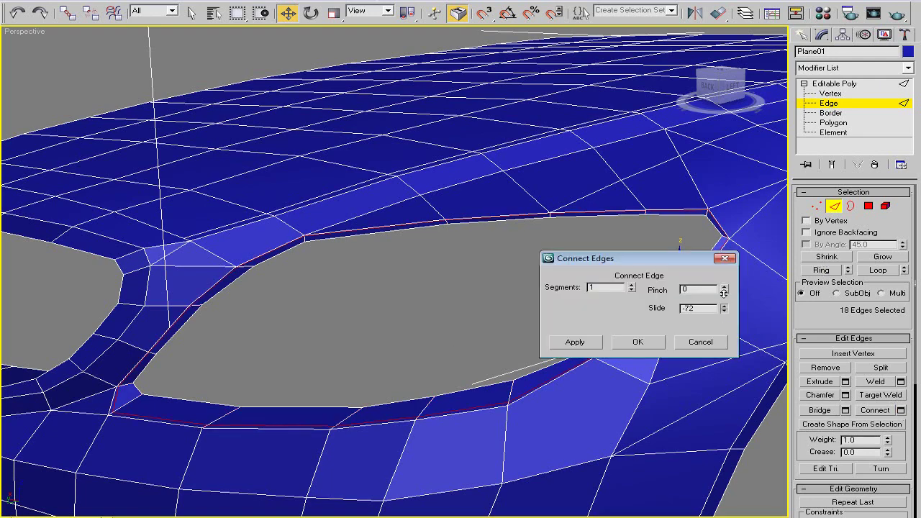
{"action": "left_click_drag", "start_coordinate": [723, 292], "coordinate": [723, 273]}
{"action": "mouse_move", "coordinate": [431, 262]}
{"action": "middle_mouse_down", "text": "alt"}
{"action": "mouse_move", "coordinate": [244, 260]}
{"action": "mouse_move", "coordinate": [212, 313]}
{"action": "mouse_move", "coordinate": [293, 334]}
{"action": "middle_mouse_up", "text": "alt"}
{"action": "left_click_drag", "start_coordinate": [724, 307], "coordinate": [722, 303]}
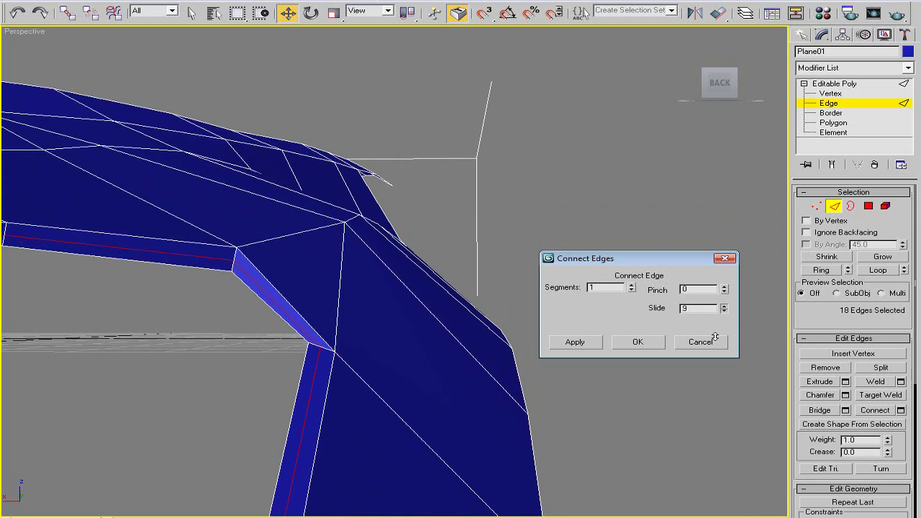
{"action": "mouse_move", "coordinate": [431, 324]}
{"action": "middle_mouse_down", "text": "alt"}
{"action": "mouse_move", "coordinate": [299, 306]}
{"action": "mouse_move", "coordinate": [327, 303]}
{"action": "mouse_move", "coordinate": [378, 270]}
{"action": "mouse_move", "coordinate": [316, 320]}
{"action": "middle_mouse_up", "text": "alt"}
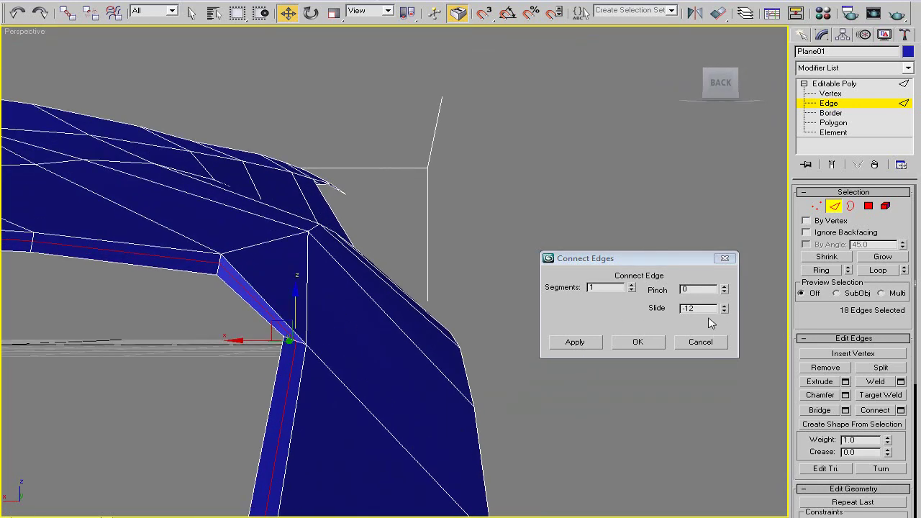
{"action": "left_click_drag", "start_coordinate": [724, 308], "coordinate": [723, 326]}
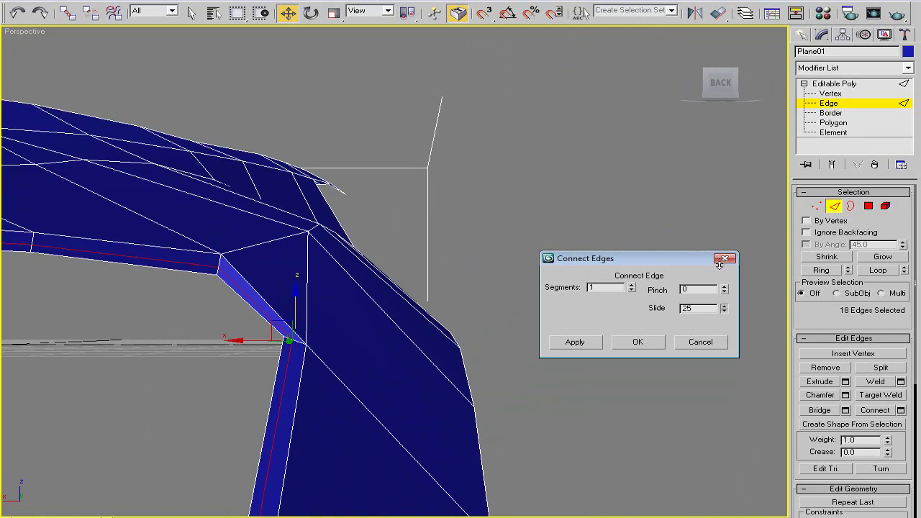
{"action": "left_click", "coordinate": [638, 345]}
{"action": "mouse_move", "coordinate": [339, 298]}
{"action": "middle_mouse_down", "text": "alt"}
{"action": "mouse_move", "coordinate": [243, 328]}
{"action": "mouse_move", "coordinate": [451, 309]}
{"action": "middle_mouse_up", "text": "alt"}
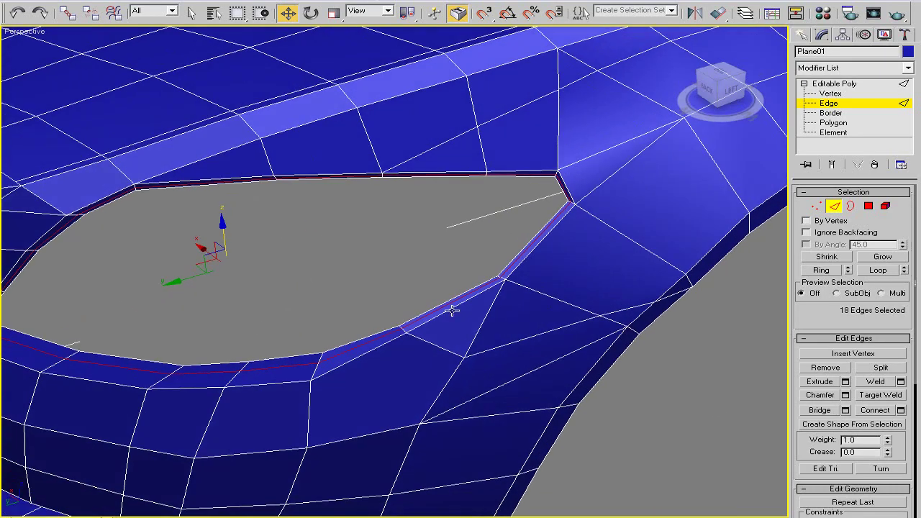
At vertex level, slide the first new support-loop vertex down-left along its edge.
{"action": "key", "text": "1"}
{"action": "scroll", "coordinate": [344, 300], "scroll_direction": "up", "scroll_amount": 3}
{"action": "scroll", "coordinate": [430, 347], "scroll_direction": "up", "scroll_amount": 1}
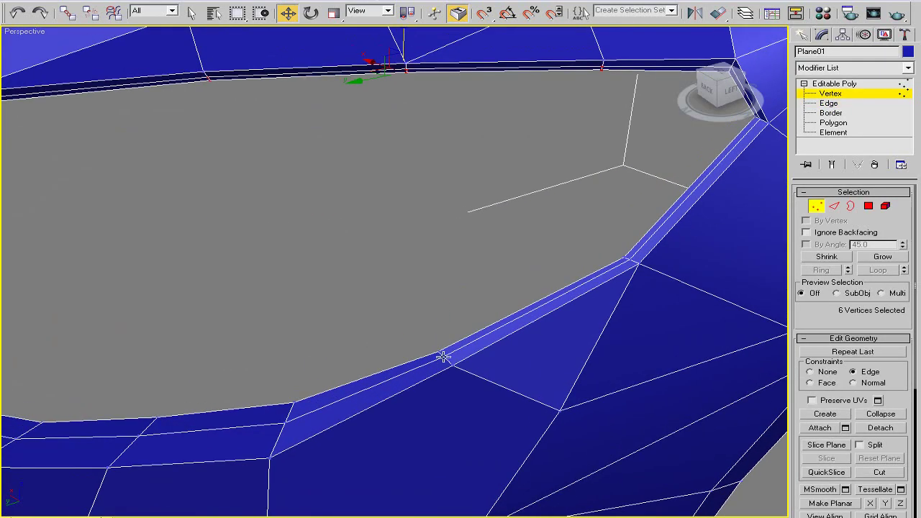
{"action": "left_click", "coordinate": [441, 355]}
{"action": "middle_click_drag", "start_coordinate": [370, 370], "coordinate": [318, 397], "text": "alt"}
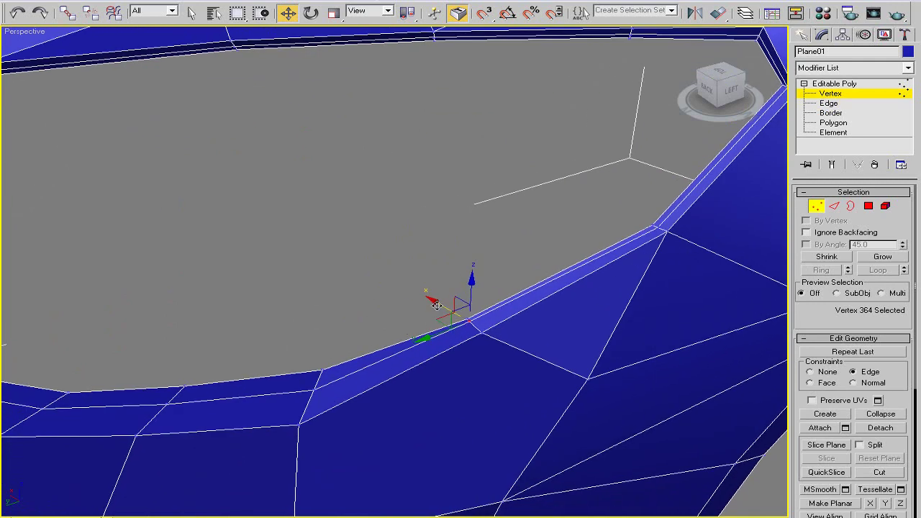
{"action": "mouse_move", "coordinate": [453, 303]}
{"action": "middle_mouse_down"}
{"action": "mouse_move", "coordinate": [498, 283]}
{"action": "mouse_move", "coordinate": [355, 379]}
{"action": "middle_mouse_up"}
{"action": "left_click_drag", "start_coordinate": [415, 379], "coordinate": [384, 402]}
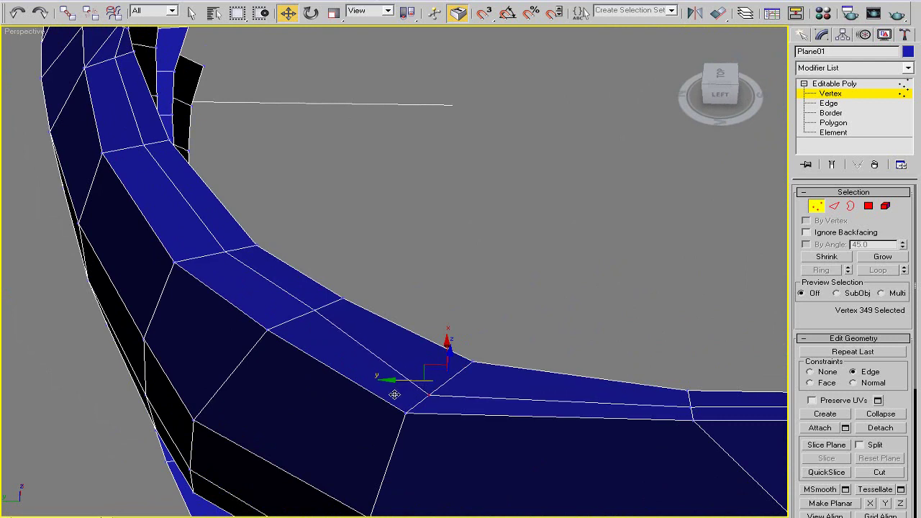
Slide the remaining loop vertices along their edges so the loop follows the arch corner evenly.
{"action": "left_click", "coordinate": [223, 257], "text": "ctrl"}
{"action": "left_click_drag", "start_coordinate": [171, 225], "coordinate": [145, 241]}
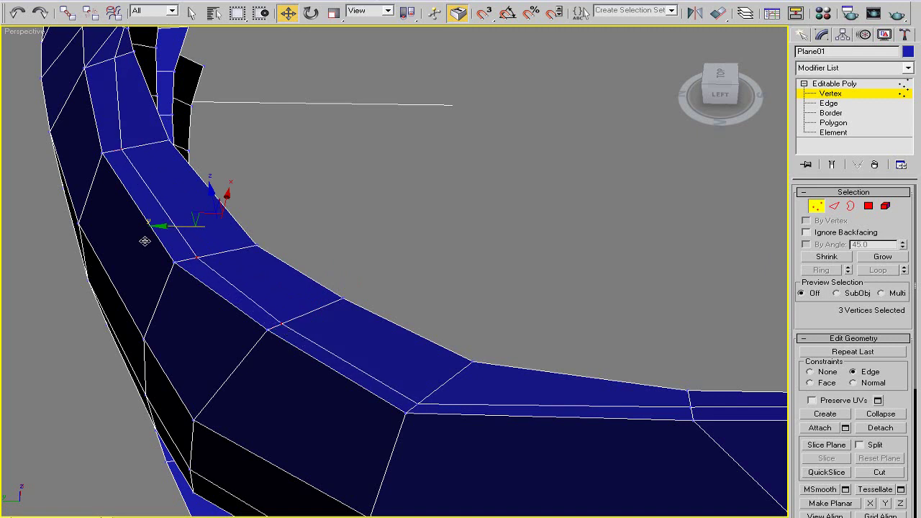
{"action": "middle_click_drag", "start_coordinate": [144, 241], "coordinate": [294, 311]}
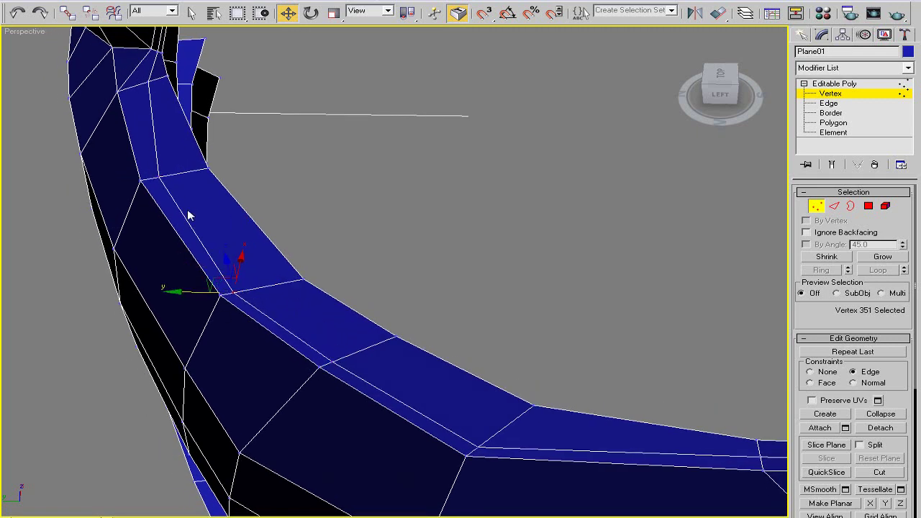
{"action": "mouse_move", "coordinate": [113, 179]}
{"action": "middle_mouse_down", "text": "alt"}
{"action": "mouse_move", "coordinate": [222, 238]}
{"action": "mouse_move", "coordinate": [175, 233]}
{"action": "mouse_move", "coordinate": [495, 266]}
{"action": "mouse_move", "coordinate": [266, 272]}
{"action": "middle_mouse_up", "text": "alt"}
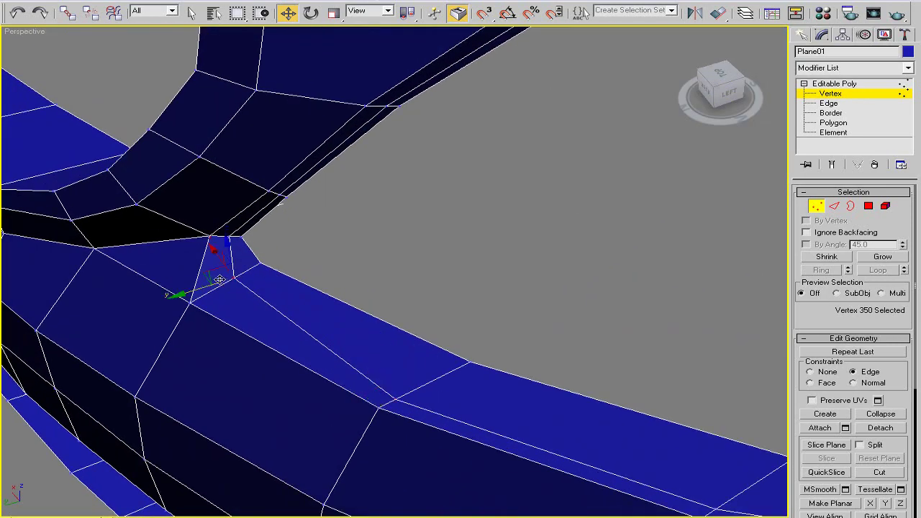
{"action": "left_click_drag", "start_coordinate": [175, 295], "coordinate": [159, 305]}
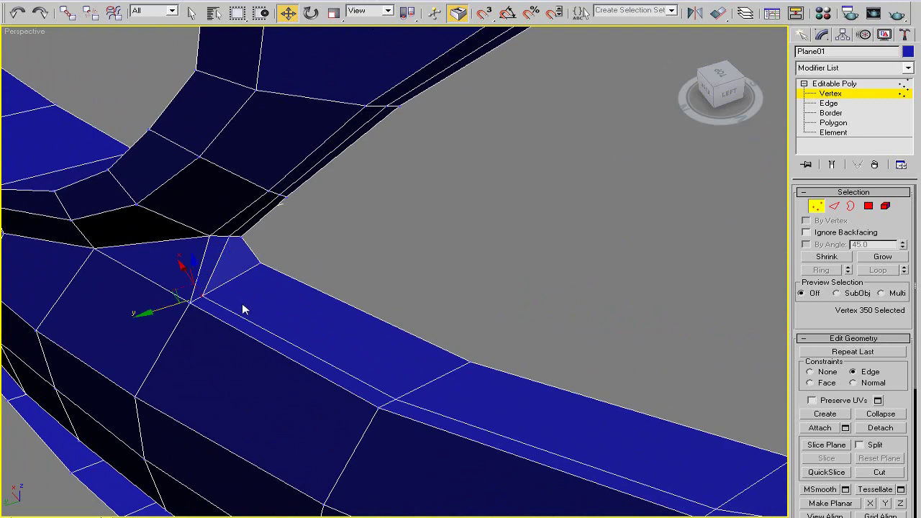
{"action": "middle_click_drag", "start_coordinate": [230, 238], "coordinate": [286, 331], "text": "alt"}
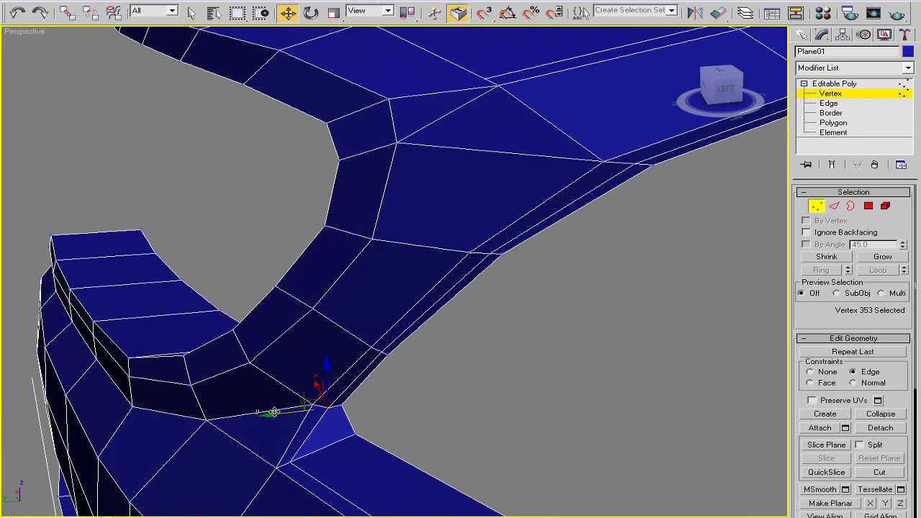
{"action": "mouse_move", "coordinate": [407, 390]}
{"action": "middle_mouse_down", "text": "alt"}
{"action": "mouse_move", "coordinate": [441, 372]}
{"action": "mouse_move", "coordinate": [374, 349]}
{"action": "mouse_move", "coordinate": [324, 313]}
{"action": "mouse_move", "coordinate": [280, 367]}
{"action": "mouse_move", "coordinate": [329, 380]}
{"action": "mouse_move", "coordinate": [397, 367]}
{"action": "middle_mouse_up", "text": "alt"}
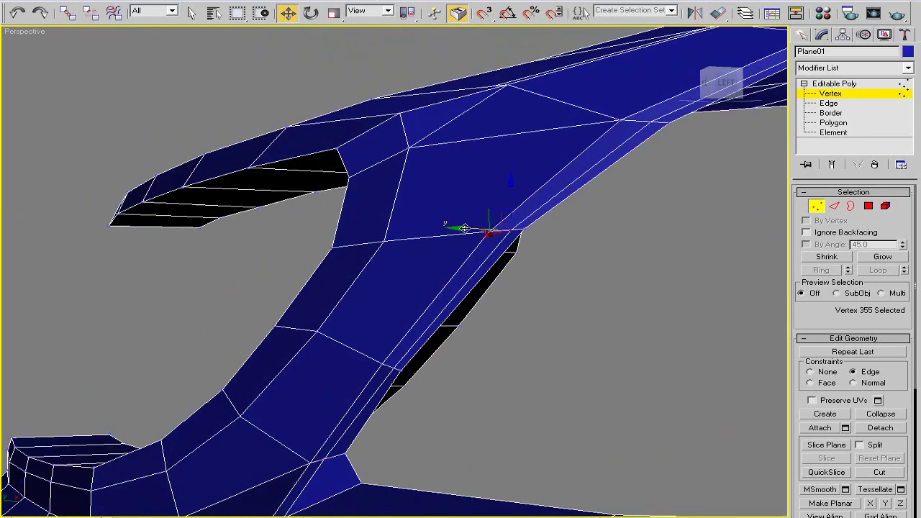
{"action": "left_click_drag", "start_coordinate": [464, 228], "coordinate": [460, 229]}
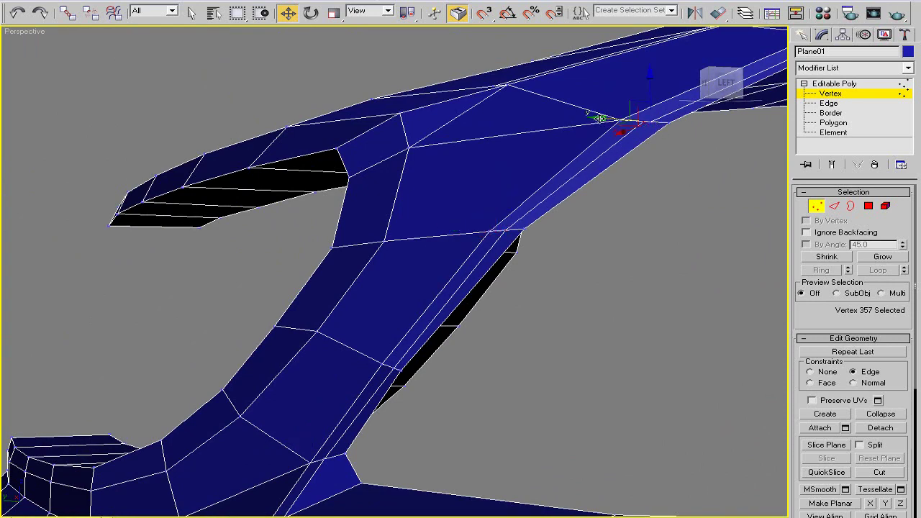
{"action": "mouse_move", "coordinate": [601, 118]}
{"action": "middle_mouse_down", "text": "alt"}
{"action": "mouse_move", "coordinate": [489, 254]}
{"action": "mouse_move", "coordinate": [447, 286]}
{"action": "middle_mouse_up", "text": "alt"}
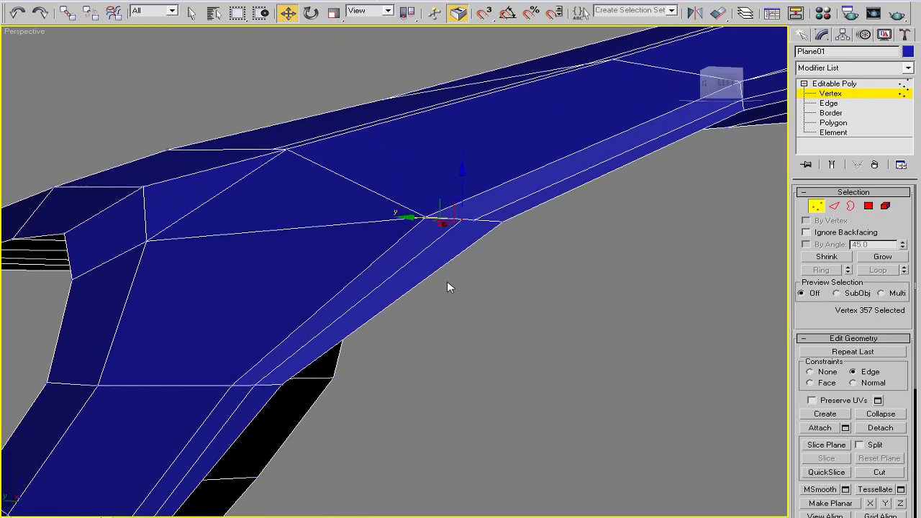
Target-weld the grille-corner vertex onto its neighbouring vertex.
{"action": "scroll", "coordinate": [906, 446], "scroll_direction": "down", "scroll_amount": 5}
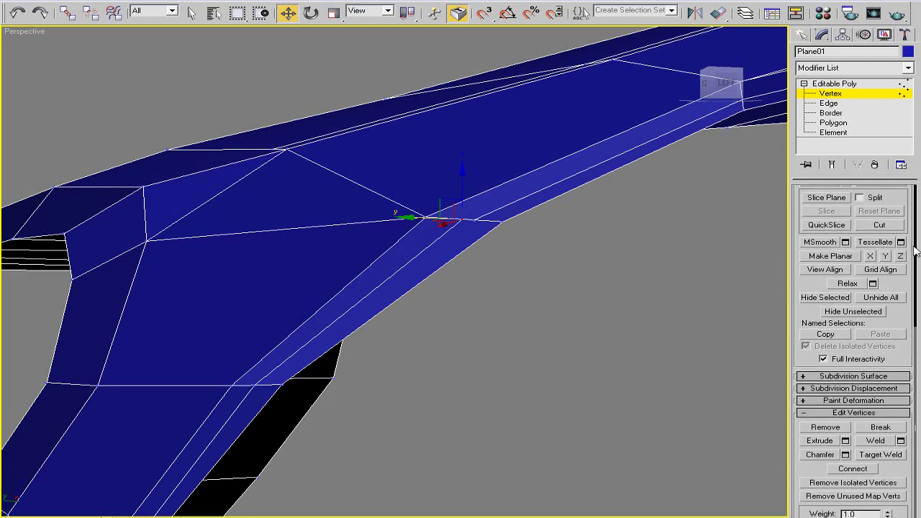
{"action": "left_click", "coordinate": [889, 456]}
{"action": "left_click", "coordinate": [461, 220]}
{"action": "key", "text": "w"}
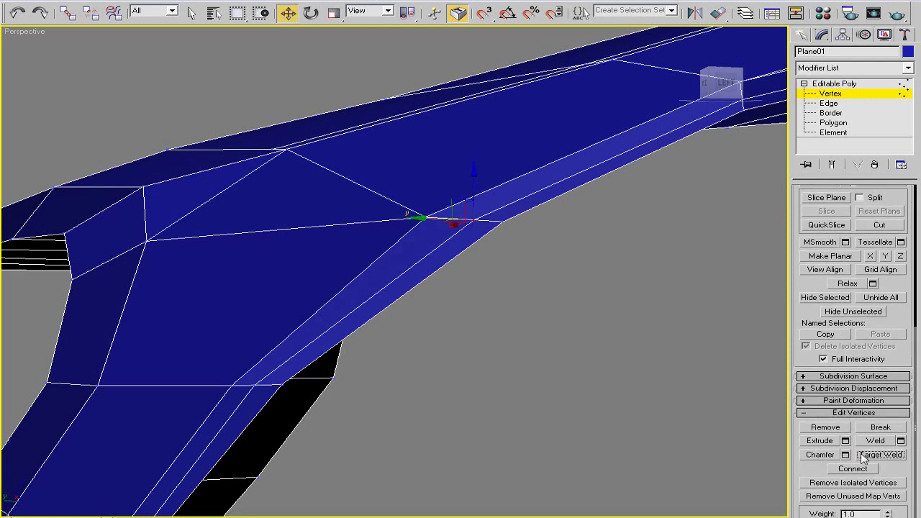
{"action": "left_click", "coordinate": [889, 456]}
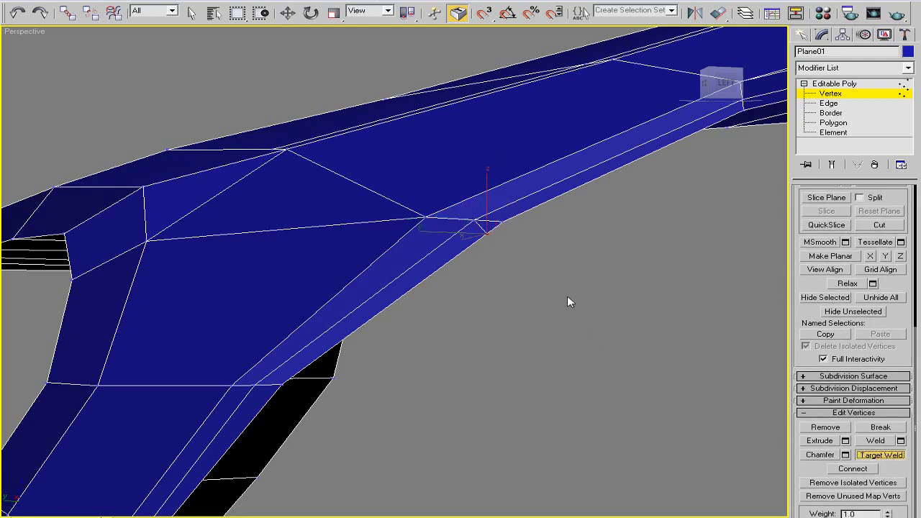
{"action": "key", "text": "w"}
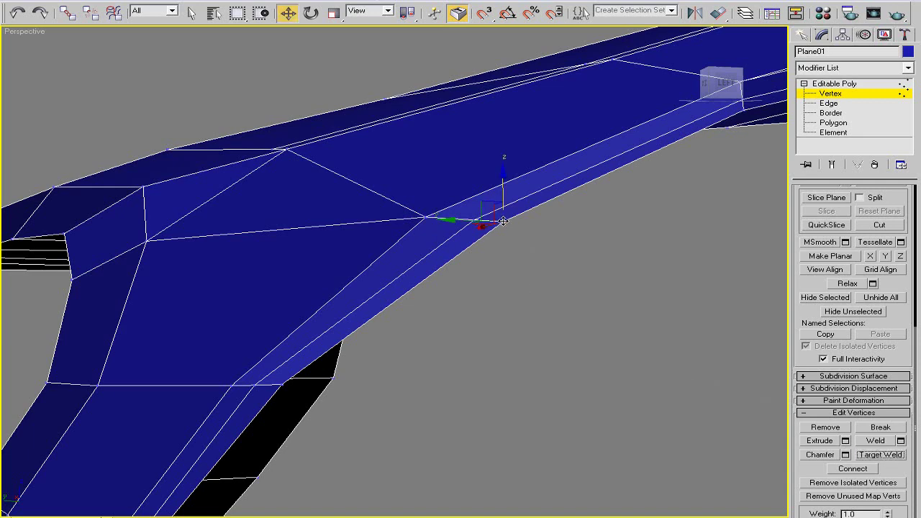
Nudge the grille-corner vertex down and right along the hood edge.
{"action": "scroll", "coordinate": [464, 260], "scroll_direction": "down", "scroll_amount": 1}
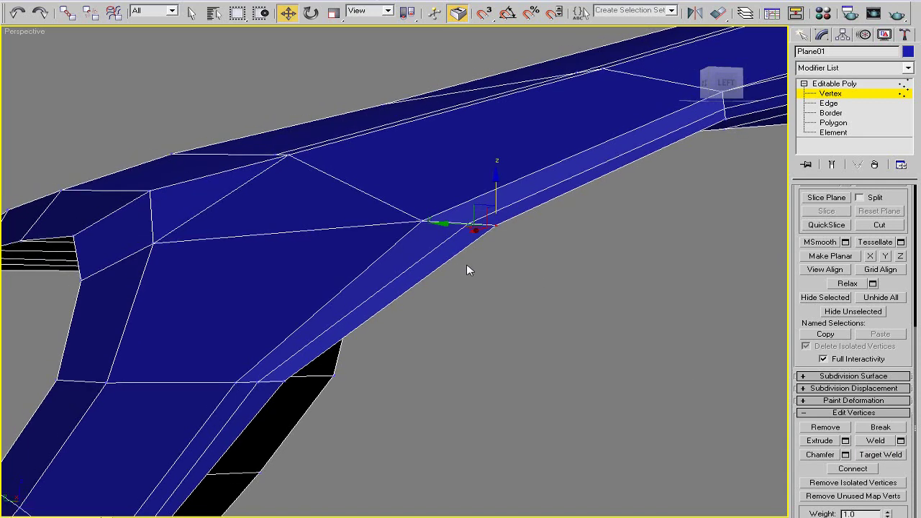
{"action": "mouse_move", "coordinate": [462, 267]}
{"action": "middle_mouse_down", "text": "alt"}
{"action": "mouse_move", "coordinate": [470, 276]}
{"action": "mouse_move", "coordinate": [413, 284]}
{"action": "mouse_move", "coordinate": [374, 273]}
{"action": "middle_mouse_up", "text": "alt"}
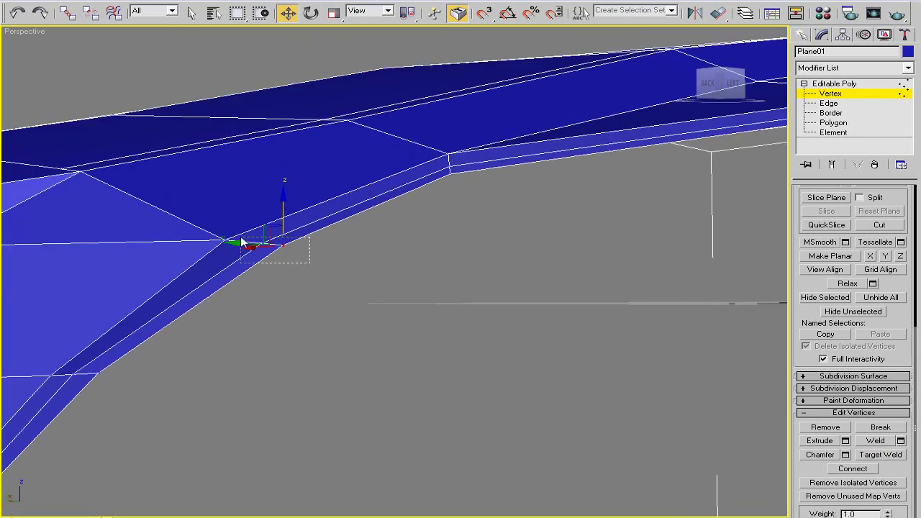
{"action": "middle_click_drag", "start_coordinate": [267, 247], "coordinate": [454, 219], "text": "alt"}
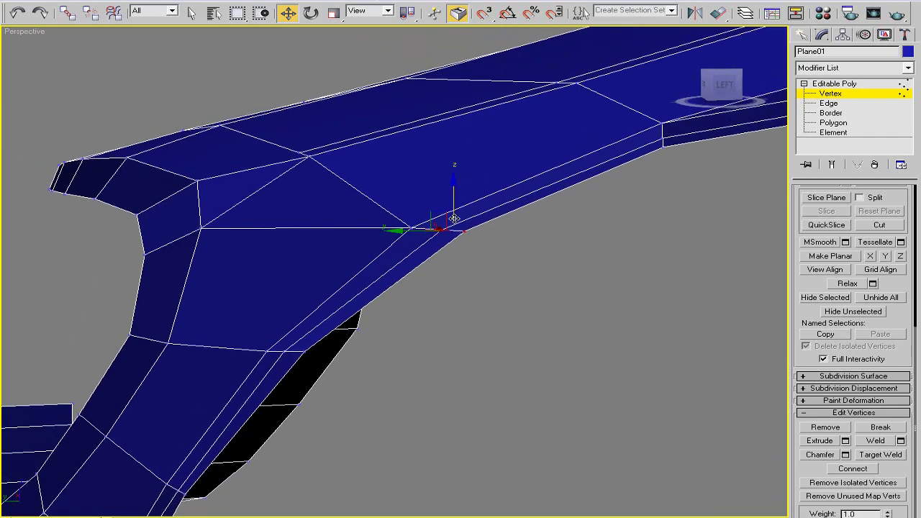
{"action": "left_click_drag", "start_coordinate": [454, 219], "coordinate": [436, 221]}
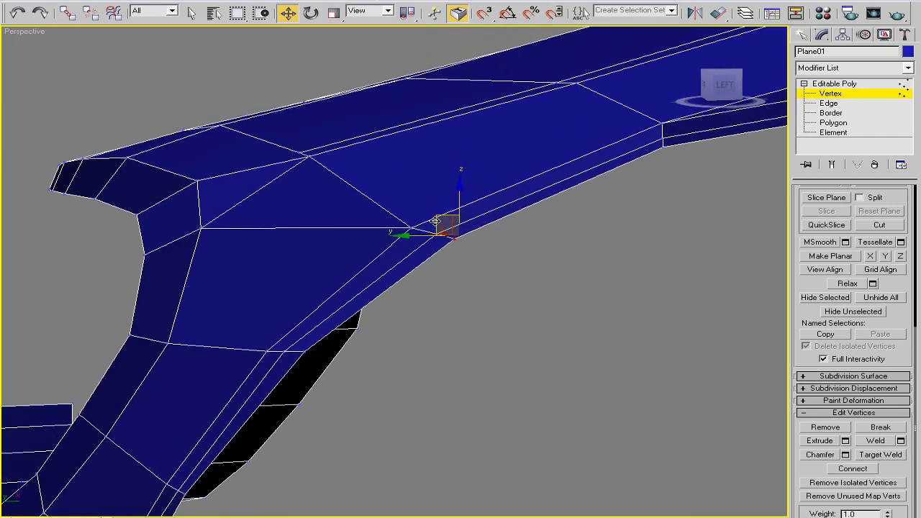
{"action": "scroll", "coordinate": [435, 221], "scroll_direction": "down", "scroll_amount": 5}
{"action": "mouse_move", "coordinate": [444, 274]}
{"action": "middle_mouse_down", "text": "alt"}
{"action": "mouse_move", "coordinate": [526, 294]}
{"action": "mouse_move", "coordinate": [490, 271]}
{"action": "mouse_move", "coordinate": [427, 257]}
{"action": "mouse_move", "coordinate": [405, 275]}
{"action": "mouse_move", "coordinate": [389, 270]}
{"action": "middle_mouse_up", "text": "alt"}
{"action": "scroll", "coordinate": [490, 271], "scroll_direction": "up", "scroll_amount": 3}
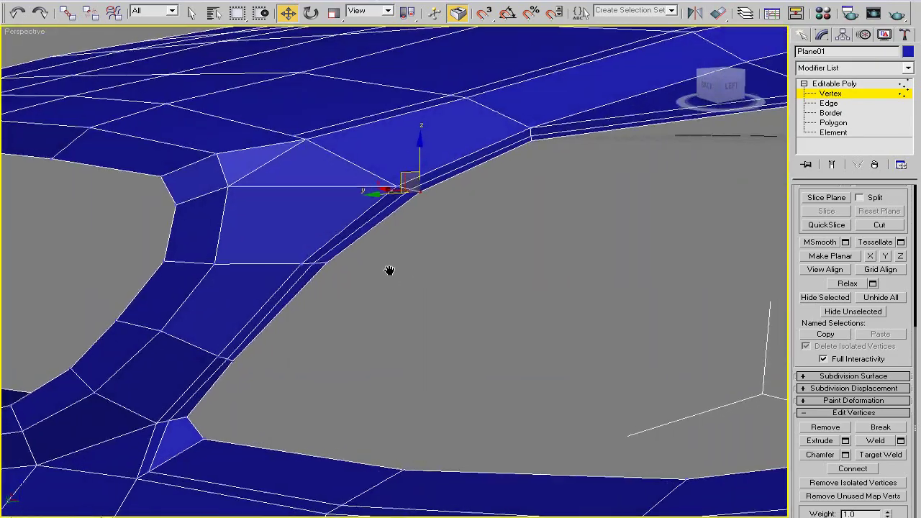
{"action": "scroll", "coordinate": [389, 271], "scroll_direction": "down", "scroll_amount": 3}
{"action": "middle_click_drag", "start_coordinate": [409, 232], "coordinate": [494, 218], "text": "alt"}
{"action": "scroll", "coordinate": [428, 267], "scroll_direction": "up", "scroll_amount": 3}
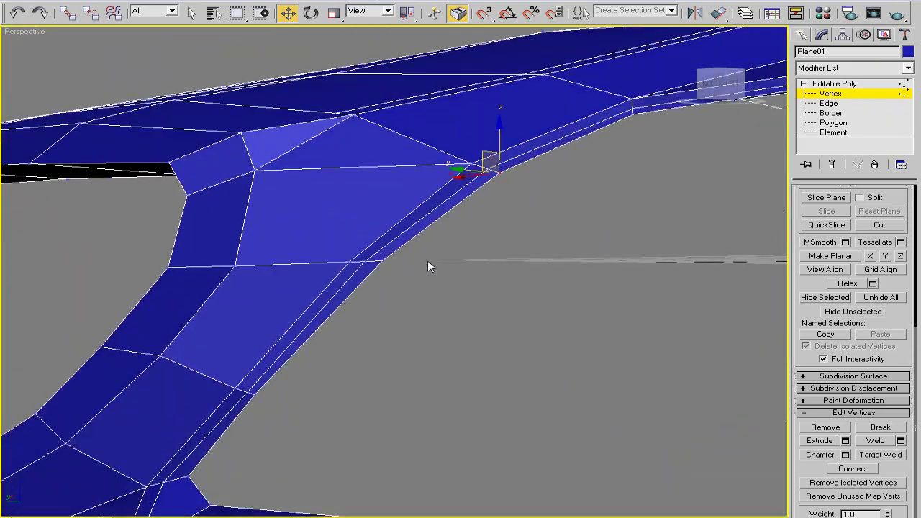
Slide the lower corner vertex to the left and select the vertex at the corner's inner edge.
{"action": "left_click", "coordinate": [349, 262]}
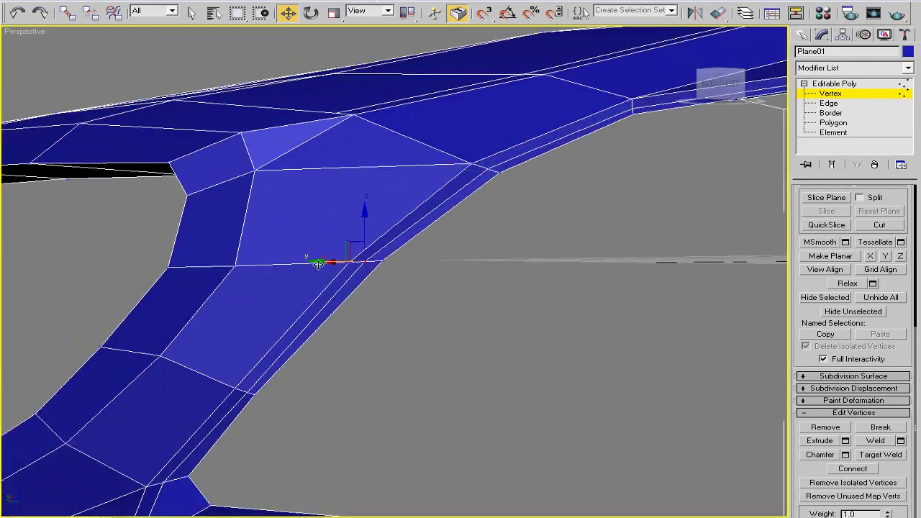
{"action": "left_click", "coordinate": [239, 392]}
{"action": "left_click_drag", "start_coordinate": [219, 394], "coordinate": [205, 396]}
{"action": "middle_click_drag", "start_coordinate": [205, 395], "coordinate": [432, 236], "text": "alt"}
{"action": "left_click", "coordinate": [425, 216]}
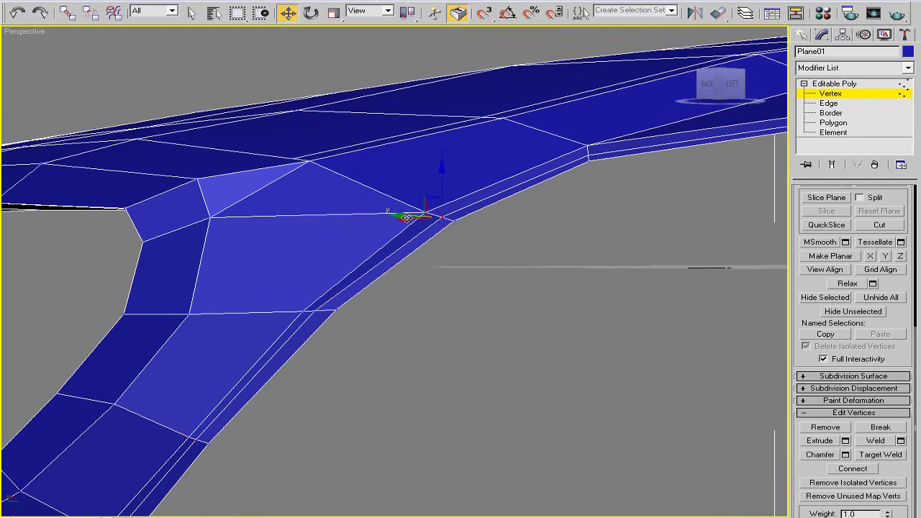
{"action": "scroll", "coordinate": [546, 201], "scroll_direction": "down", "scroll_amount": 2}
{"action": "middle_click_drag", "start_coordinate": [547, 202], "coordinate": [465, 262], "text": "alt"}
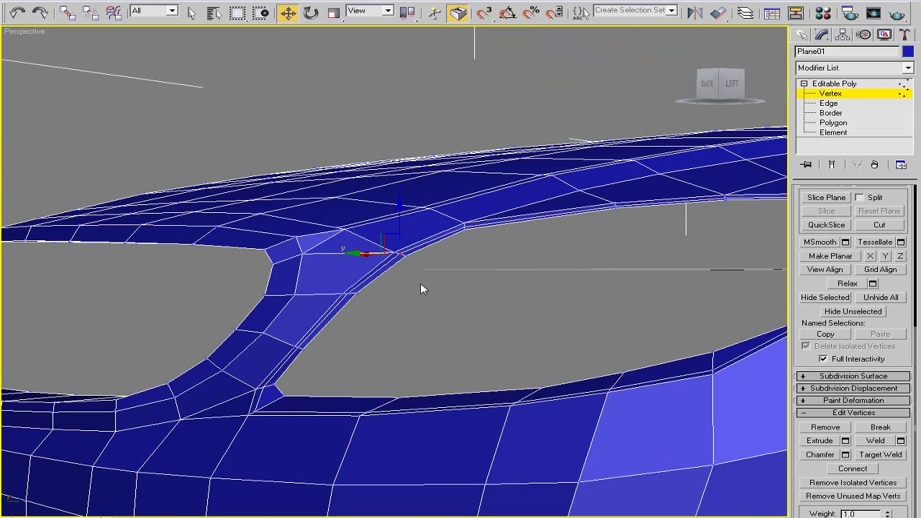
{"action": "scroll", "coordinate": [420, 288], "scroll_direction": "down", "scroll_amount": 2}
{"action": "middle_click_drag", "start_coordinate": [421, 288], "coordinate": [538, 325], "text": "alt"}
{"action": "left_click", "coordinate": [834, 83]}
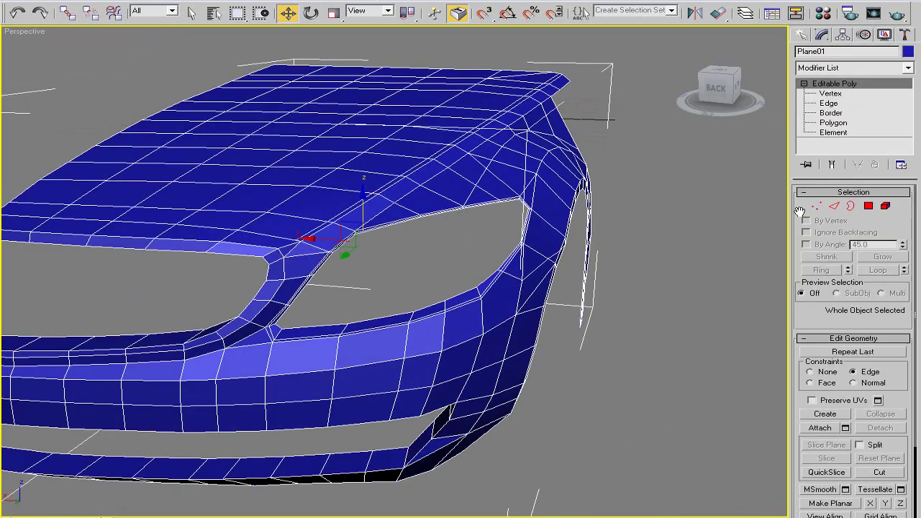
{"action": "left_click", "coordinate": [808, 192]}
{"action": "left_click", "coordinate": [809, 204]}
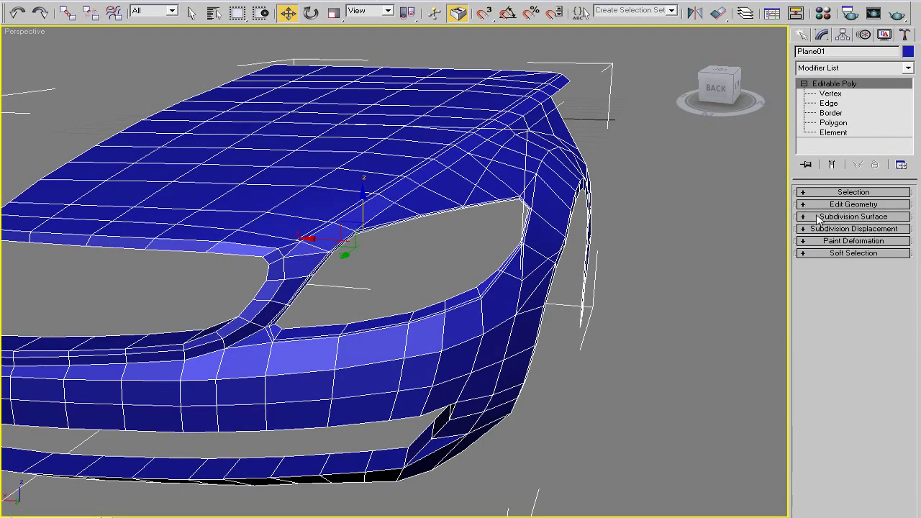
{"action": "left_click", "coordinate": [820, 216]}
{"action": "left_click", "coordinate": [807, 244]}
{"action": "key", "text": "shift+q"}
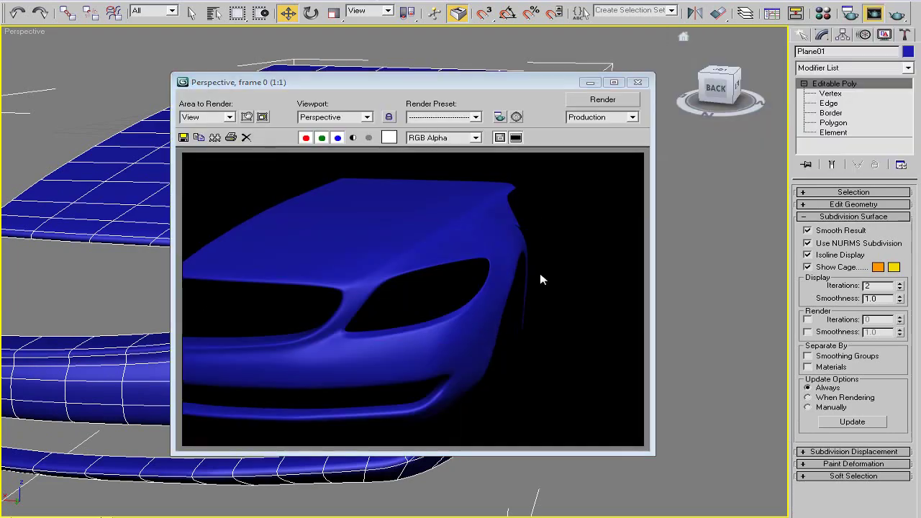
{"action": "left_click", "coordinate": [637, 82]}
{"action": "left_click", "coordinate": [807, 243]}
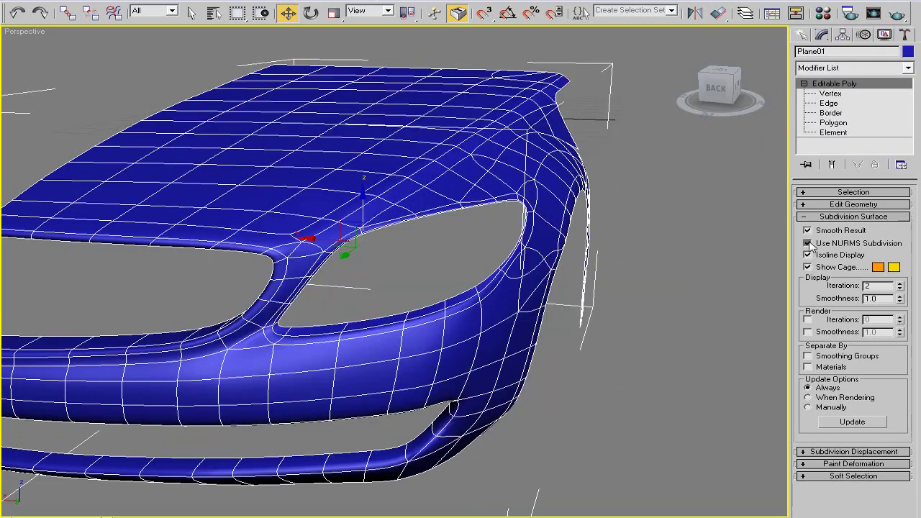
{"action": "scroll", "coordinate": [438, 314], "scroll_direction": "up", "scroll_amount": 2}
{"action": "scroll", "coordinate": [403, 324], "scroll_direction": "up", "scroll_amount": 2}
{"action": "mouse_move", "coordinate": [375, 328]}
{"action": "middle_mouse_down", "text": "alt"}
{"action": "mouse_move", "coordinate": [319, 277]}
{"action": "mouse_move", "coordinate": [412, 292]}
{"action": "middle_mouse_up", "text": "alt"}
{"action": "key", "text": "1"}
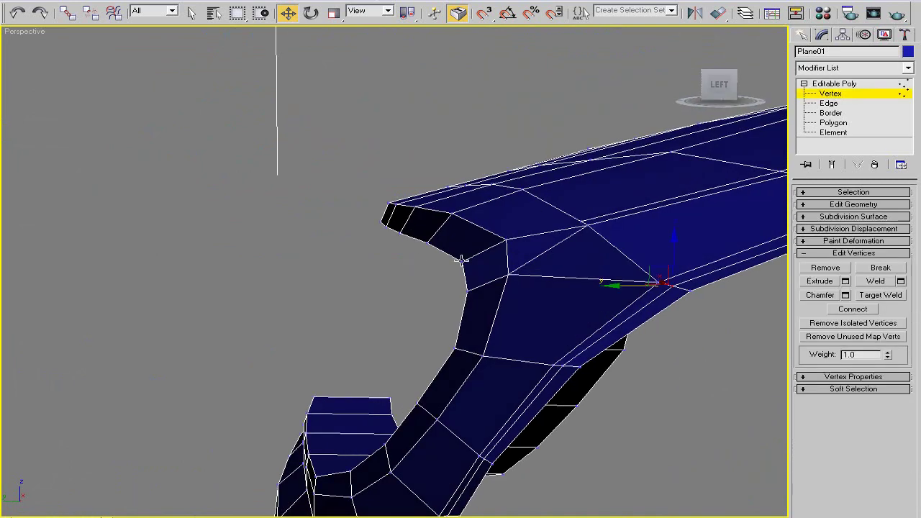
Move the grille-surround tip vertex slightly right and up to reshape the faces at its end.
{"action": "middle_click_drag", "start_coordinate": [479, 284], "coordinate": [470, 304], "text": "alt"}
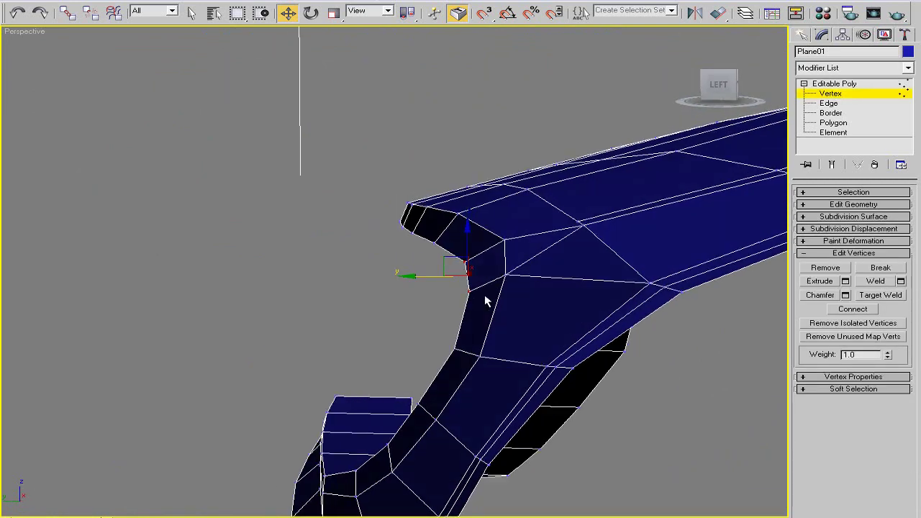
{"action": "left_click", "coordinate": [813, 206]}
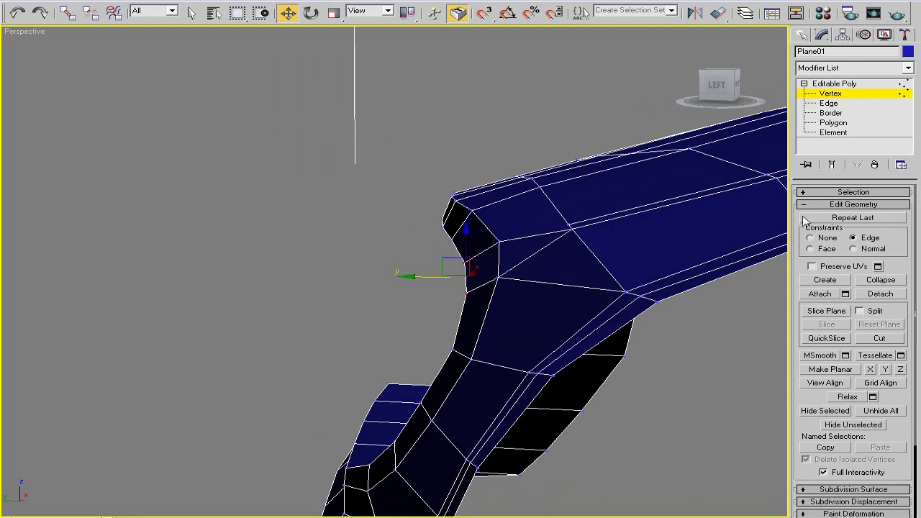
{"action": "left_click_drag", "start_coordinate": [410, 277], "coordinate": [411, 278]}
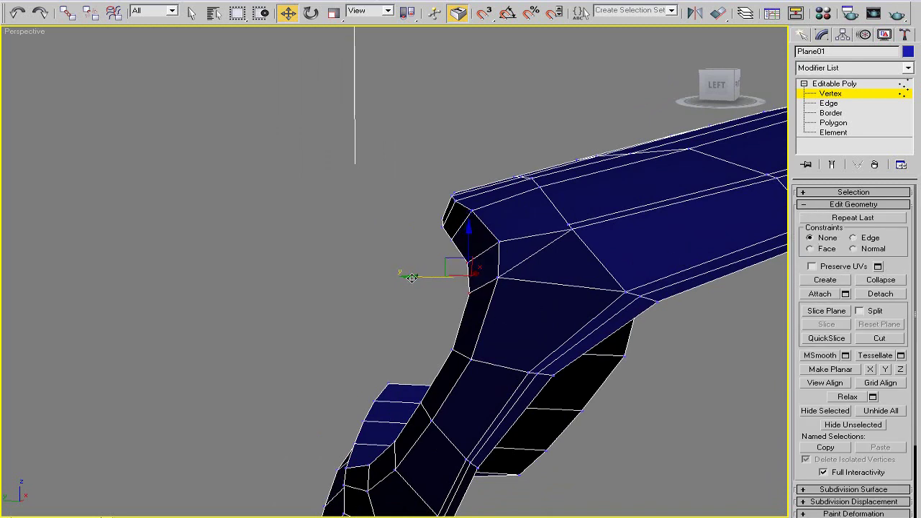
{"action": "middle_click_drag", "start_coordinate": [414, 276], "coordinate": [482, 272], "text": "alt"}
{"action": "left_click_drag", "start_coordinate": [474, 271], "coordinate": [469, 258]}
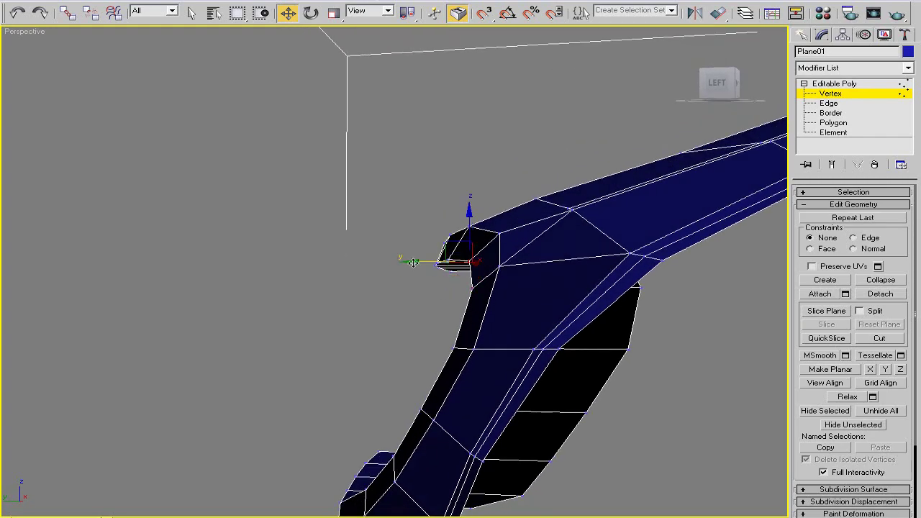
{"action": "mouse_move", "coordinate": [414, 262]}
{"action": "middle_mouse_down", "text": "alt"}
{"action": "mouse_move", "coordinate": [496, 283]}
{"action": "mouse_move", "coordinate": [634, 264]}
{"action": "mouse_move", "coordinate": [464, 288]}
{"action": "mouse_move", "coordinate": [434, 276]}
{"action": "mouse_move", "coordinate": [436, 246]}
{"action": "mouse_move", "coordinate": [559, 275]}
{"action": "mouse_move", "coordinate": [633, 266]}
{"action": "mouse_move", "coordinate": [468, 309]}
{"action": "middle_mouse_up", "text": "alt"}
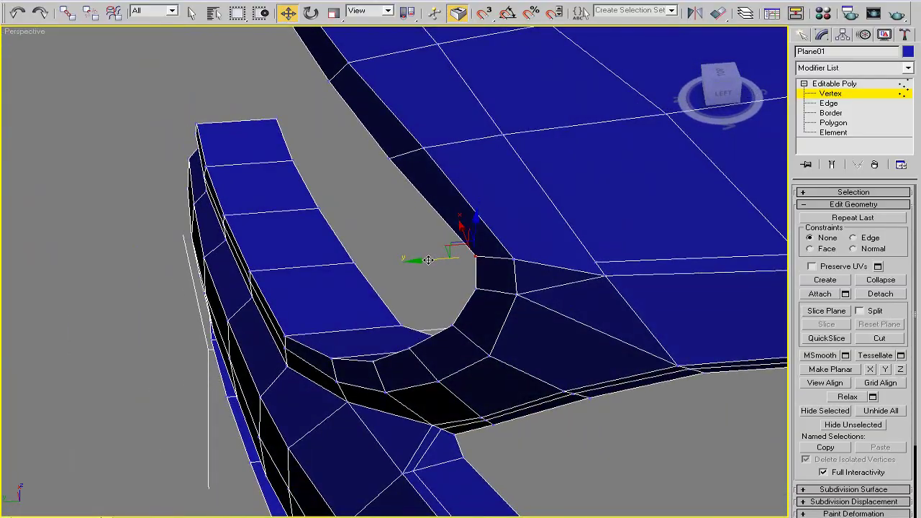
{"action": "mouse_move", "coordinate": [427, 259]}
{"action": "middle_mouse_down", "text": "alt"}
{"action": "mouse_move", "coordinate": [452, 274]}
{"action": "mouse_move", "coordinate": [420, 223]}
{"action": "mouse_move", "coordinate": [503, 278]}
{"action": "mouse_move", "coordinate": [417, 255]}
{"action": "mouse_move", "coordinate": [401, 264]}
{"action": "mouse_move", "coordinate": [432, 267]}
{"action": "mouse_move", "coordinate": [504, 304]}
{"action": "middle_mouse_up", "text": "alt"}
At edge level, select the ring of edges across the grille-surround rim strip.
{"action": "left_click", "coordinate": [810, 205]}
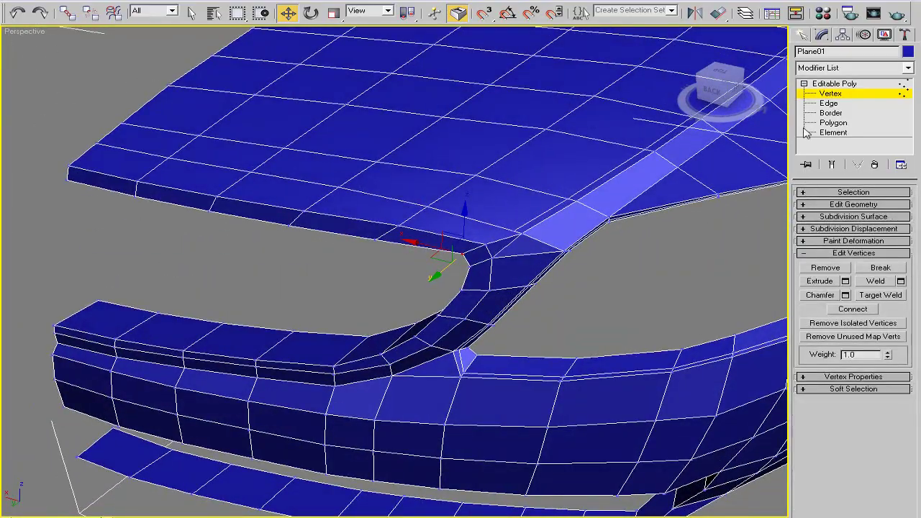
{"action": "left_click", "coordinate": [827, 103]}
{"action": "scroll", "coordinate": [453, 205], "scroll_direction": "up", "scroll_amount": 2}
{"action": "left_click", "coordinate": [453, 205]}
{"action": "mouse_move", "coordinate": [514, 215]}
{"action": "middle_mouse_down", "text": "alt"}
{"action": "mouse_move", "coordinate": [399, 191]}
{"action": "mouse_move", "coordinate": [759, 250]}
{"action": "middle_mouse_up", "text": "alt"}
{"action": "left_click", "coordinate": [820, 192]}
{"action": "left_click", "coordinate": [820, 270]}
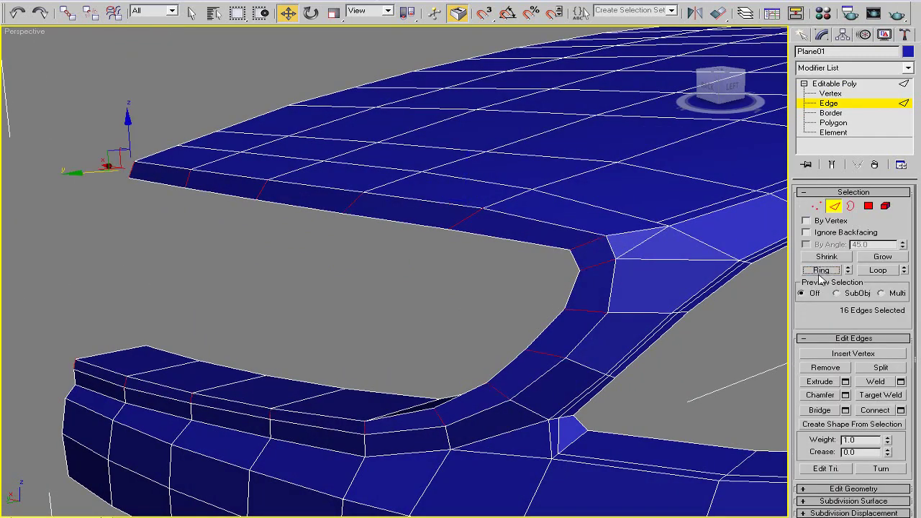
Connect that ring with two support loops pinched close together along the rim.
{"action": "left_click", "coordinate": [900, 409]}
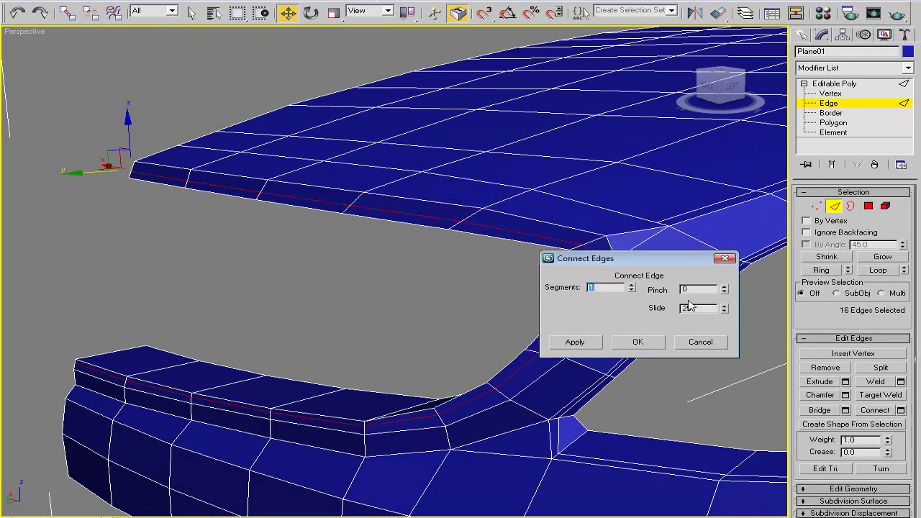
{"action": "left_click", "coordinate": [631, 285]}
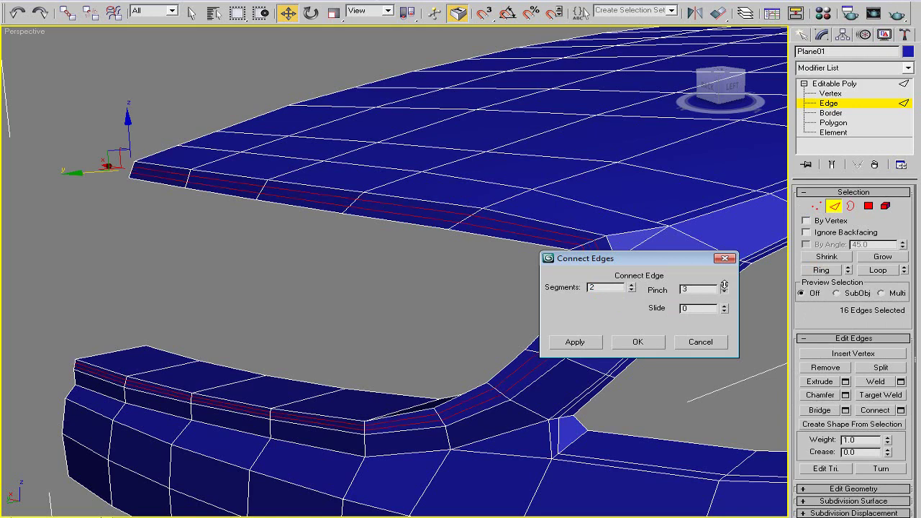
{"action": "left_click_drag", "start_coordinate": [724, 285], "coordinate": [719, 222]}
{"action": "scroll", "coordinate": [400, 338], "scroll_direction": "up", "scroll_amount": 3}
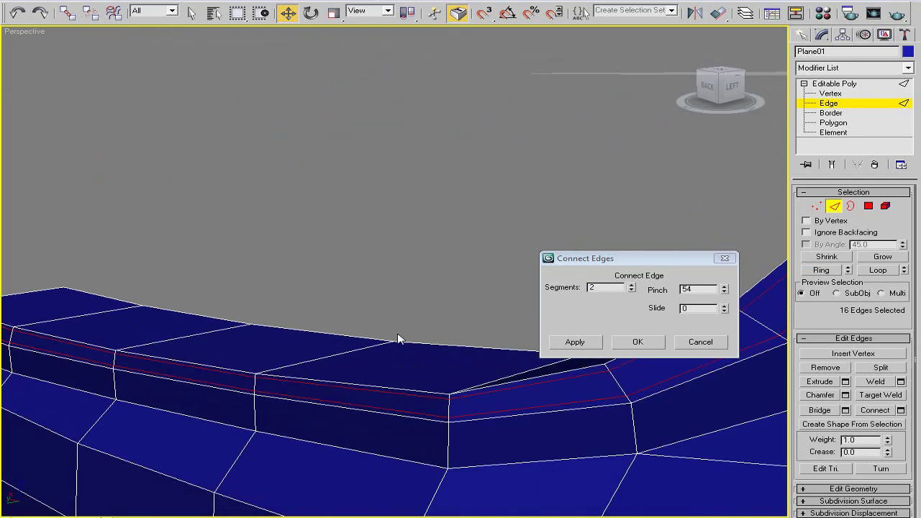
{"action": "scroll", "coordinate": [253, 294], "scroll_direction": "down", "scroll_amount": 3}
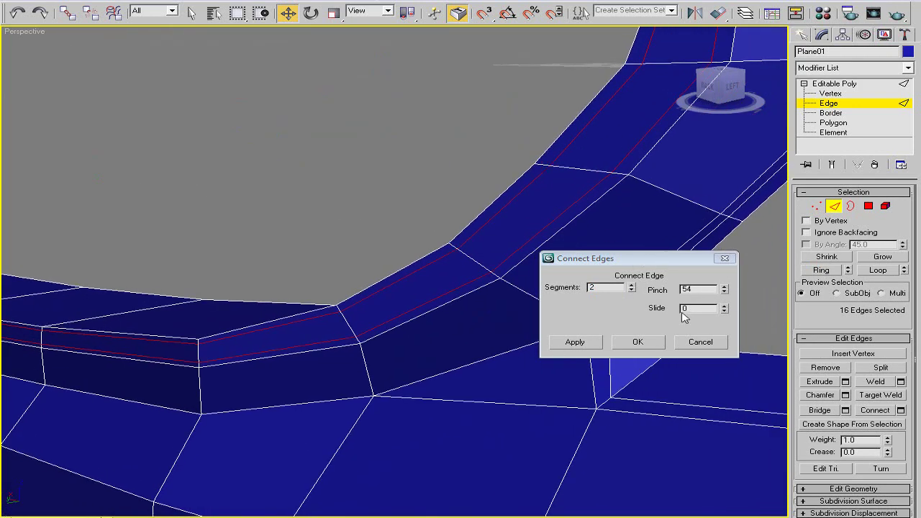
{"action": "left_click_drag", "start_coordinate": [724, 288], "coordinate": [725, 271]}
{"action": "left_click", "coordinate": [655, 339]}
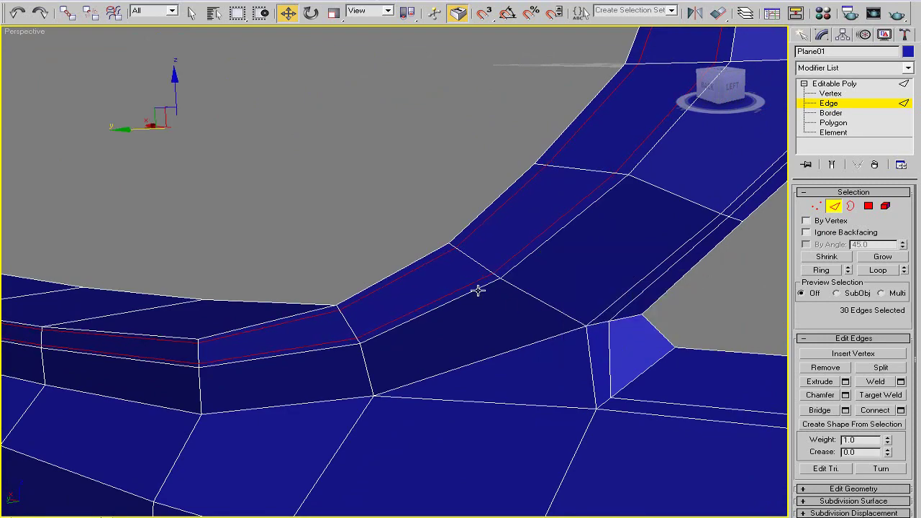
Add a single support loop on the lower curved rim's edge ring, slid to -82.
{"action": "scroll", "coordinate": [479, 287], "scroll_direction": "down", "scroll_amount": 4}
{"action": "mouse_move", "coordinate": [460, 273]}
{"action": "middle_mouse_down", "text": "alt"}
{"action": "mouse_move", "coordinate": [442, 285]}
{"action": "mouse_move", "coordinate": [548, 257]}
{"action": "mouse_move", "coordinate": [538, 278]}
{"action": "middle_mouse_up", "text": "alt"}
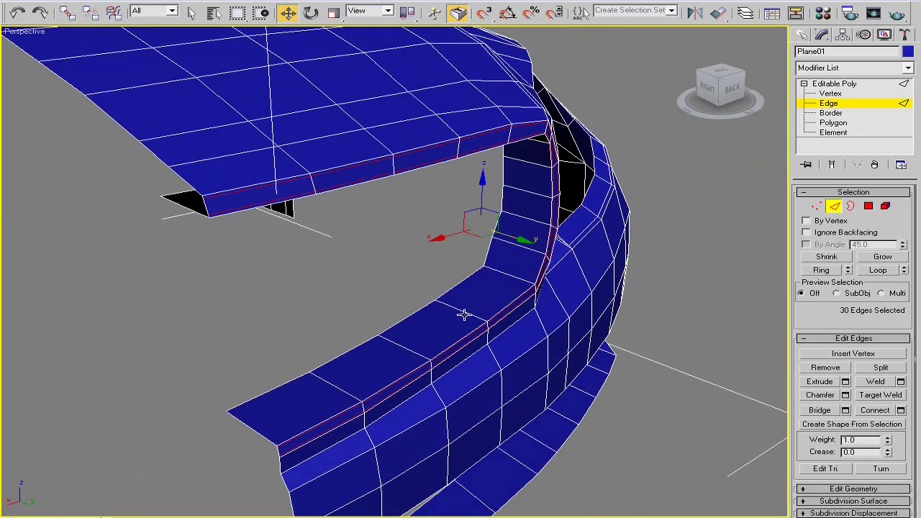
{"action": "left_click", "coordinate": [464, 314]}
{"action": "left_click", "coordinate": [821, 270]}
{"action": "left_click", "coordinate": [899, 410]}
{"action": "left_click", "coordinate": [631, 291]}
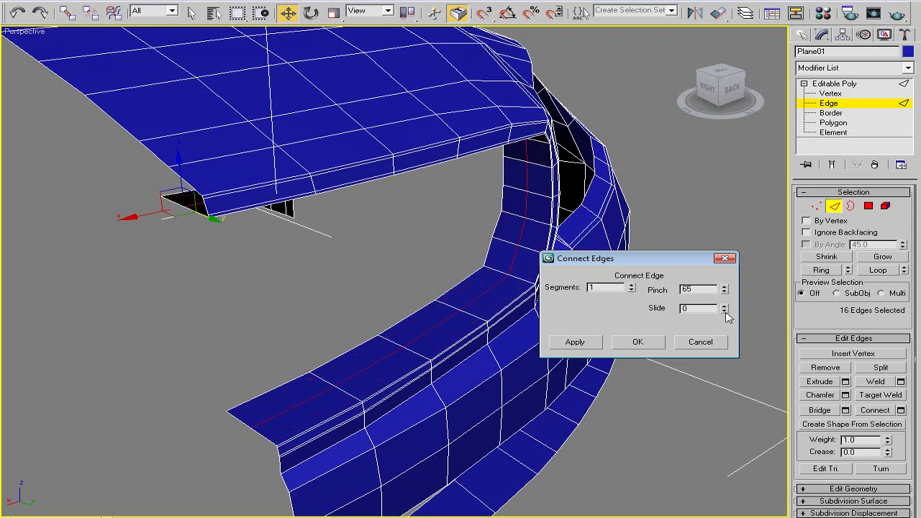
{"action": "left_click_drag", "start_coordinate": [725, 309], "coordinate": [719, 411]}
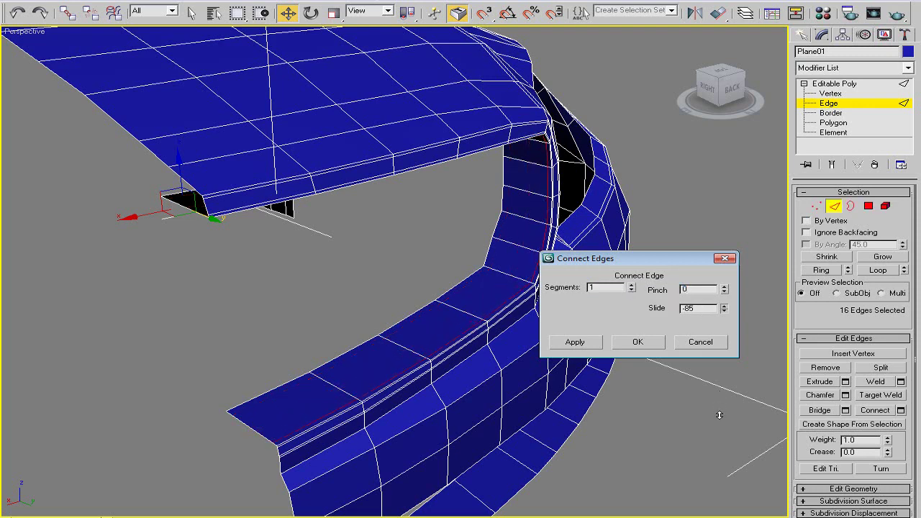
{"action": "middle_click_drag", "start_coordinate": [720, 411], "coordinate": [504, 302], "text": "alt"}
{"action": "scroll", "coordinate": [435, 296], "scroll_direction": "up", "scroll_amount": 4}
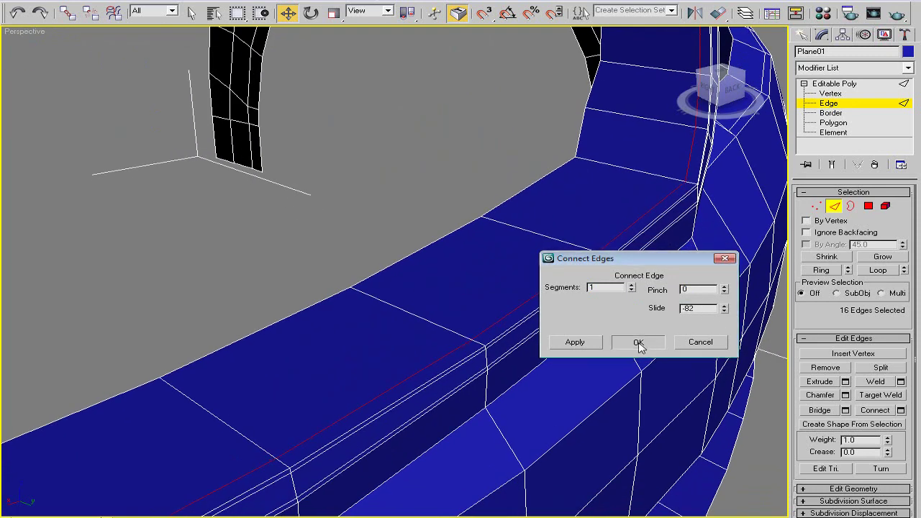
{"action": "left_click", "coordinate": [638, 342]}
{"action": "mouse_move", "coordinate": [638, 341]}
{"action": "middle_mouse_down", "text": "alt"}
{"action": "mouse_move", "coordinate": [523, 304]}
{"action": "mouse_move", "coordinate": [429, 233]}
{"action": "mouse_move", "coordinate": [483, 309]}
{"action": "middle_mouse_up", "text": "alt"}
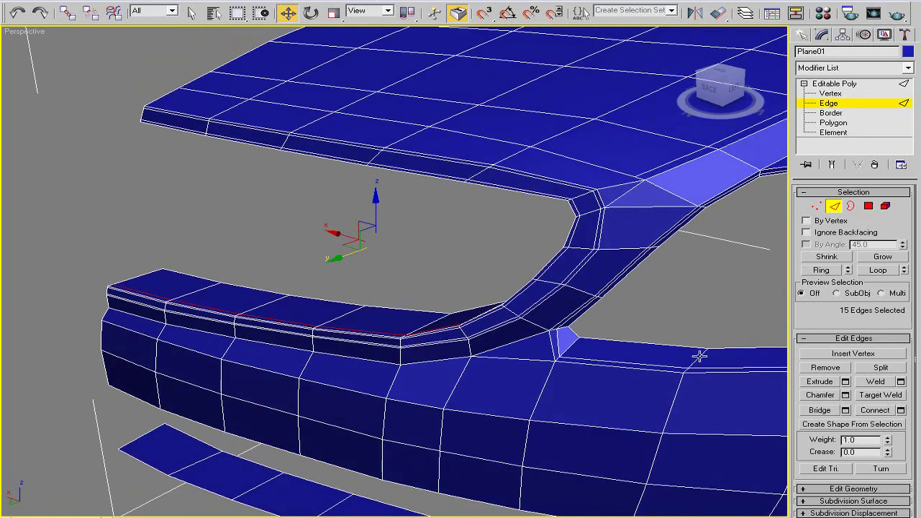
Render a NURMS-smoothed preview of the body, then switch NURMS subdivision back off.
{"action": "left_click", "coordinate": [804, 193]}
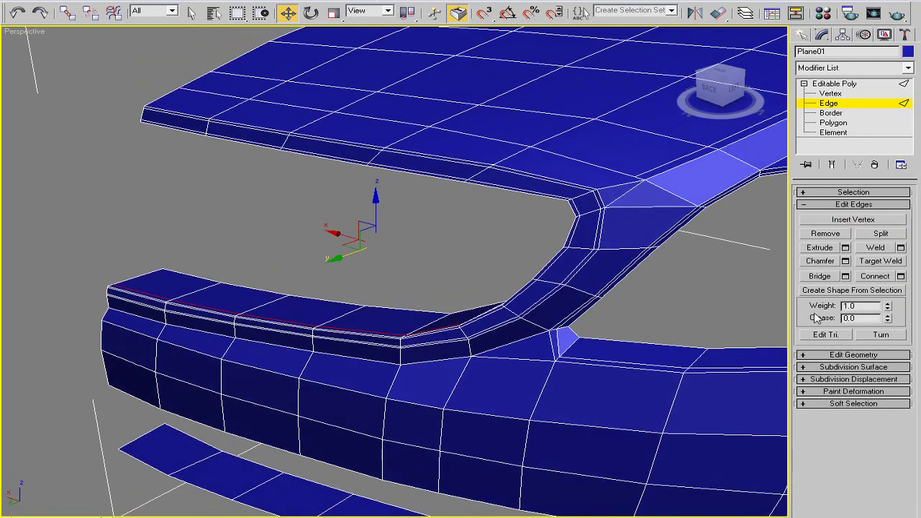
{"action": "left_click", "coordinate": [817, 367]}
{"action": "left_click", "coordinate": [807, 339]}
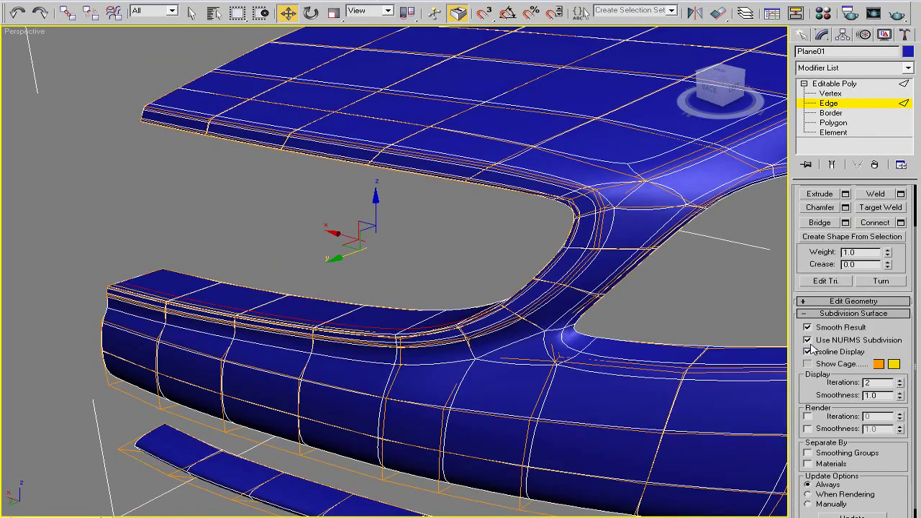
{"action": "left_click", "coordinate": [874, 13]}
{"action": "left_click", "coordinate": [637, 82]}
{"action": "left_click", "coordinate": [807, 340]}
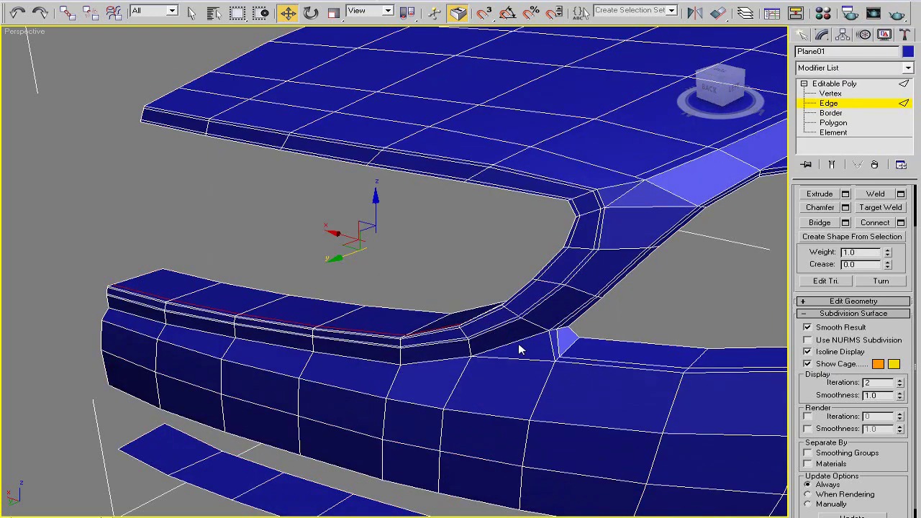
Select the run of edges along the left front rim toward the windshield corner.
{"action": "mouse_move", "coordinate": [488, 309]}
{"action": "middle_mouse_down"}
{"action": "mouse_move", "coordinate": [500, 302]}
{"action": "mouse_move", "coordinate": [475, 298]}
{"action": "middle_mouse_up"}
{"action": "scroll", "coordinate": [475, 297], "scroll_direction": "up", "scroll_amount": 2}
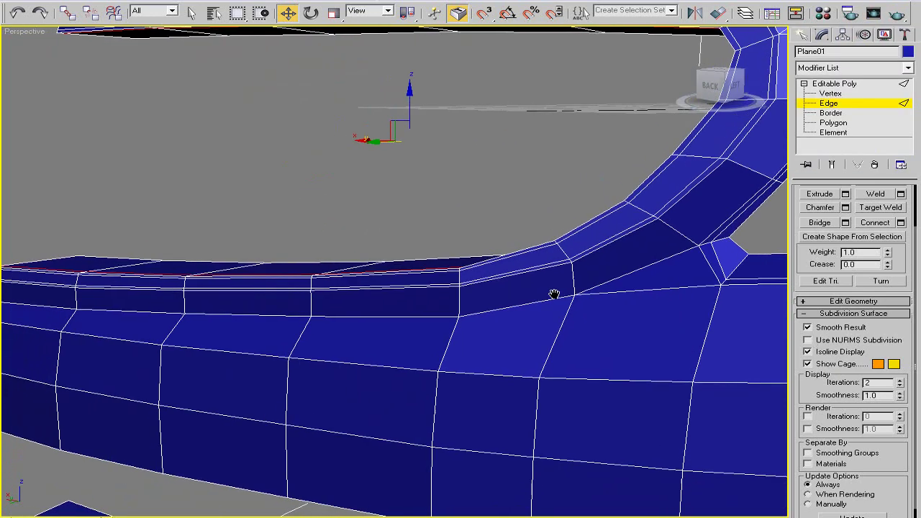
{"action": "scroll", "coordinate": [553, 294], "scroll_direction": "up", "scroll_amount": 2}
{"action": "left_click", "coordinate": [97, 306]}
{"action": "left_click", "coordinate": [185, 317], "text": "ctrl"}
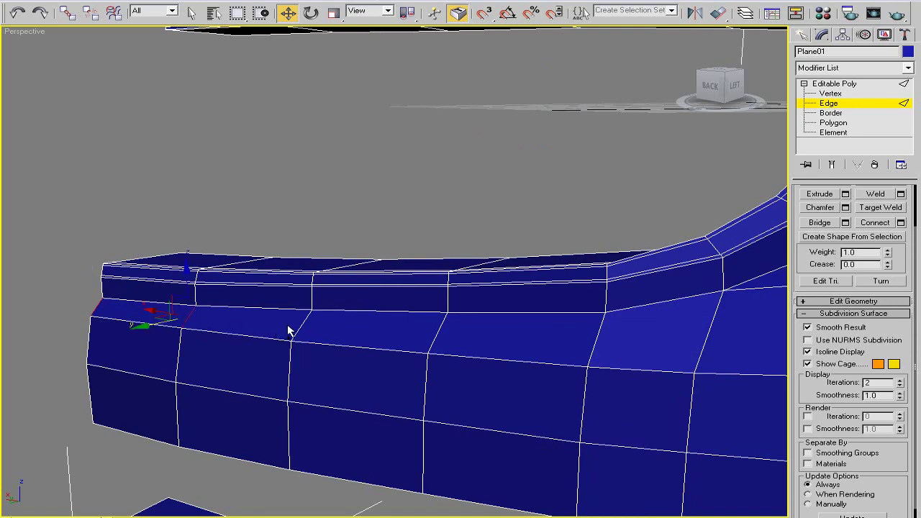
{"action": "left_click", "coordinate": [291, 324], "text": "ctrl"}
{"action": "left_click", "coordinate": [440, 338], "text": "ctrl"}
{"action": "mouse_move", "coordinate": [606, 283]}
{"action": "middle_mouse_down"}
{"action": "mouse_move", "coordinate": [410, 358]}
{"action": "mouse_move", "coordinate": [487, 352]}
{"action": "middle_mouse_up"}
{"action": "left_click", "coordinate": [470, 336], "text": "ctrl"}
{"action": "key", "text": "ctrl+z"}
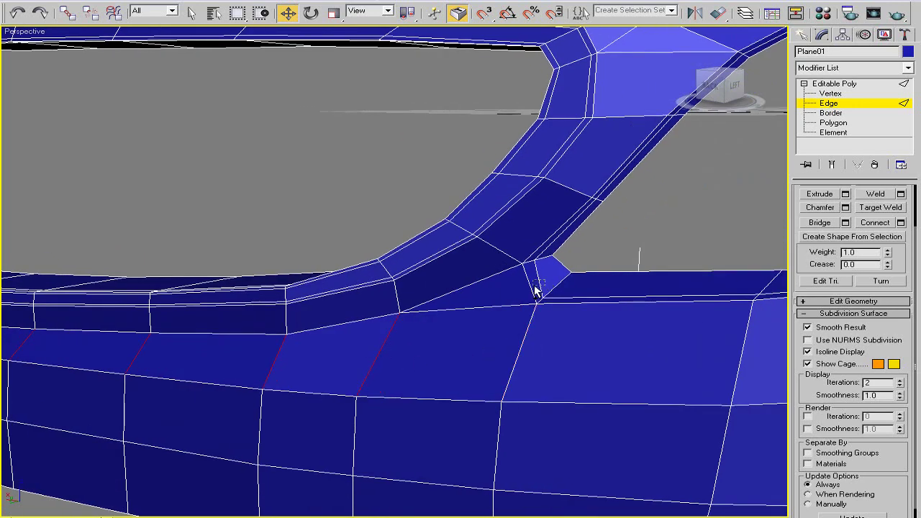
{"action": "left_click", "coordinate": [536, 288], "text": "ctrl"}
{"action": "left_click", "coordinate": [562, 265], "text": "ctrl"}
Drop the small corner edges and connect the rim edges with one loop at slide -82.
{"action": "left_click", "coordinate": [901, 222]}
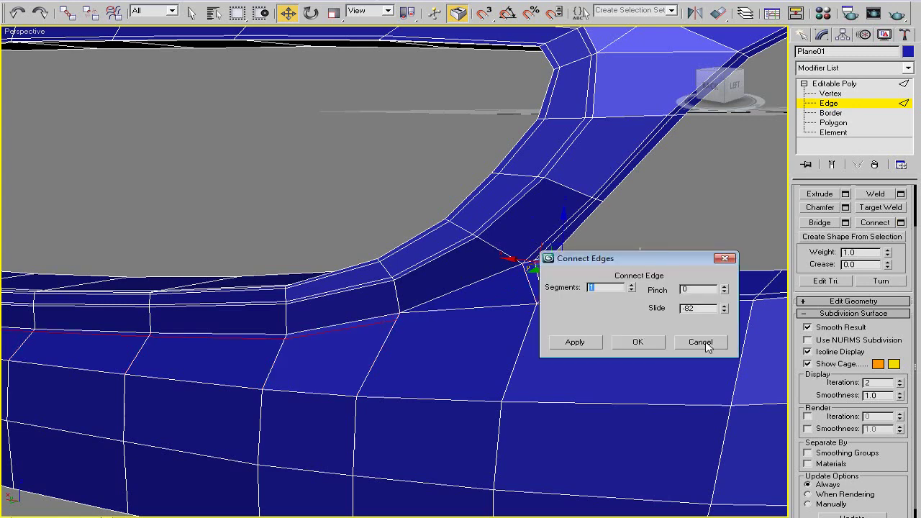
{"action": "left_click", "coordinate": [704, 343]}
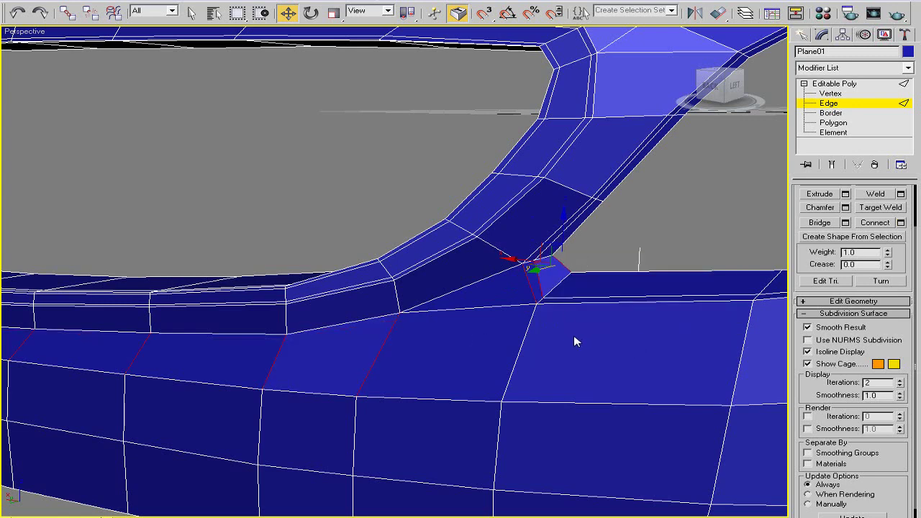
{"action": "key", "text": "ctrl+z"}
{"action": "left_click", "coordinate": [900, 222]}
{"action": "mouse_move", "coordinate": [456, 366]}
{"action": "middle_mouse_down", "text": "alt"}
{"action": "mouse_move", "coordinate": [482, 357]}
{"action": "mouse_move", "coordinate": [374, 322]}
{"action": "middle_mouse_up", "text": "alt"}
{"action": "scroll", "coordinate": [374, 321], "scroll_direction": "up", "scroll_amount": 3}
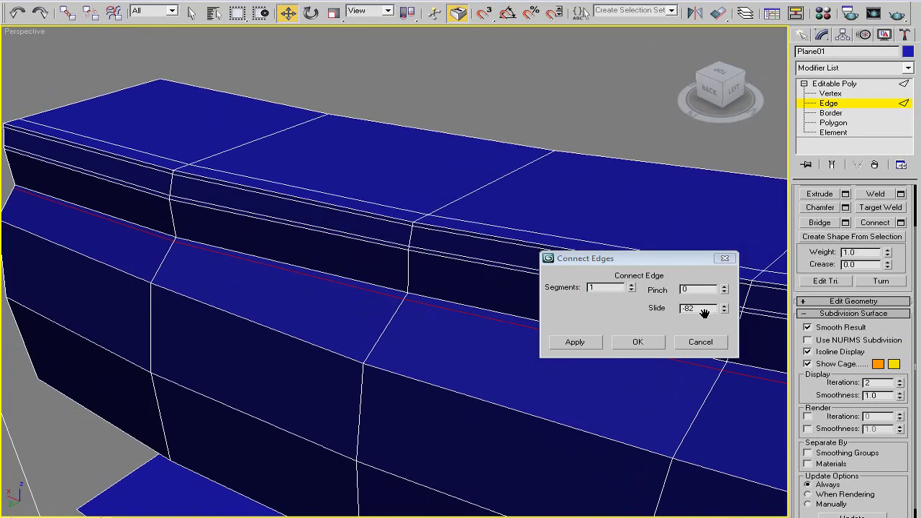
{"action": "middle_click_drag", "start_coordinate": [299, 315], "coordinate": [280, 315], "text": "alt"}
{"action": "left_click", "coordinate": [643, 341]}
{"action": "mouse_move", "coordinate": [643, 341]}
{"action": "middle_mouse_down", "text": "alt"}
{"action": "mouse_move", "coordinate": [431, 339]}
{"action": "mouse_move", "coordinate": [709, 321]}
{"action": "middle_mouse_up", "text": "alt"}
{"action": "scroll", "coordinate": [795, 198], "scroll_direction": "up", "scroll_amount": 2}
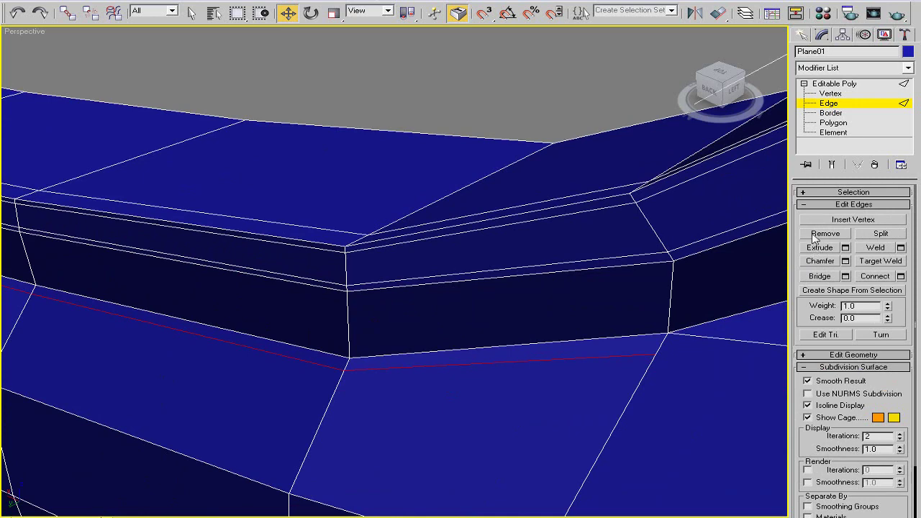
{"action": "left_click", "coordinate": [829, 93]}
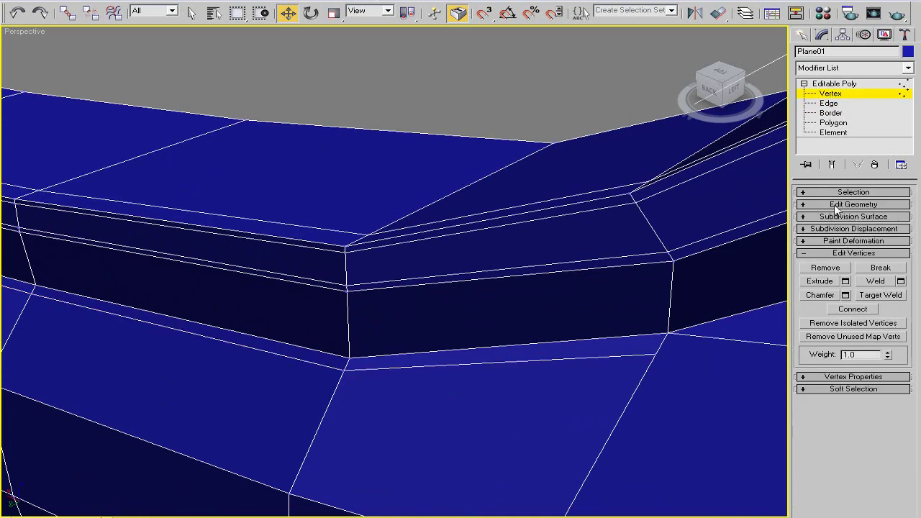
Cut a new edge from the small corner face to the rim vertex where the arch meets the rim.
{"action": "left_click", "coordinate": [836, 206]}
{"action": "left_click", "coordinate": [880, 338]}
{"action": "mouse_move", "coordinate": [432, 230]}
{"action": "middle_mouse_down", "text": "alt"}
{"action": "mouse_move", "coordinate": [319, 222]}
{"action": "mouse_move", "coordinate": [276, 254]}
{"action": "middle_mouse_up", "text": "alt"}
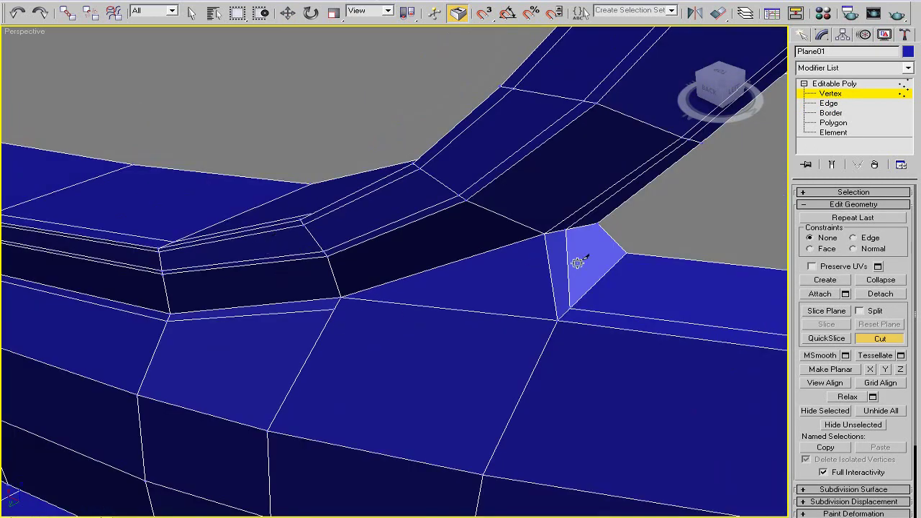
{"action": "left_click", "coordinate": [611, 240]}
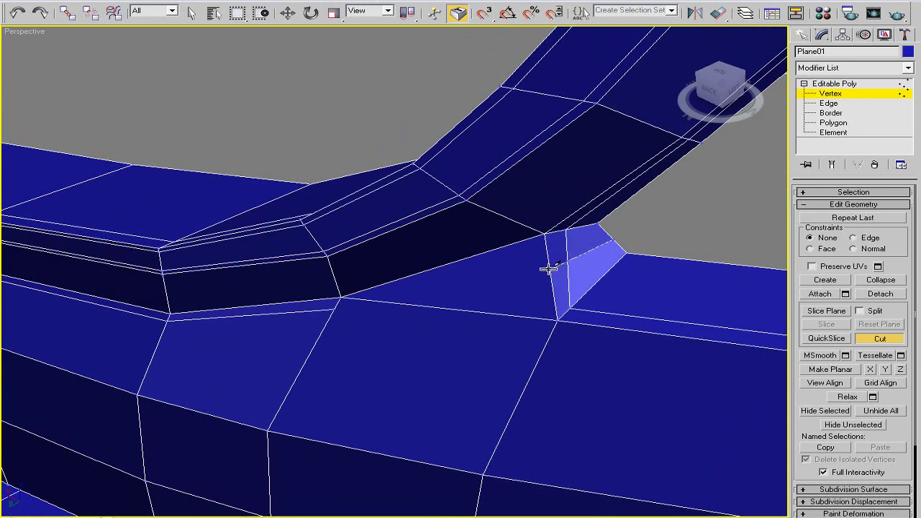
{"action": "left_click", "coordinate": [548, 267]}
{"action": "left_click", "coordinate": [340, 297]}
{"action": "right_click", "coordinate": [353, 328]}
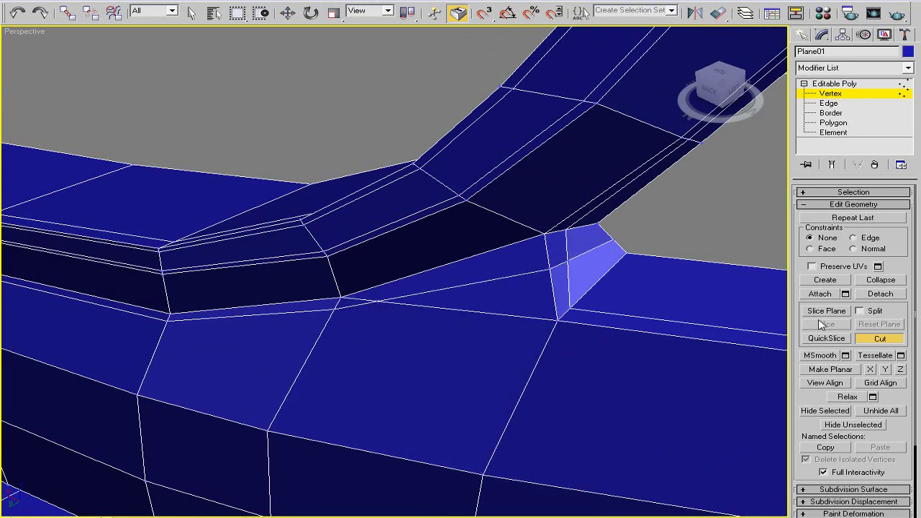
{"action": "key", "text": "w"}
Undo the cut edges and restart the cut at the corner vertex.
{"action": "key", "text": "ctrl+z"}
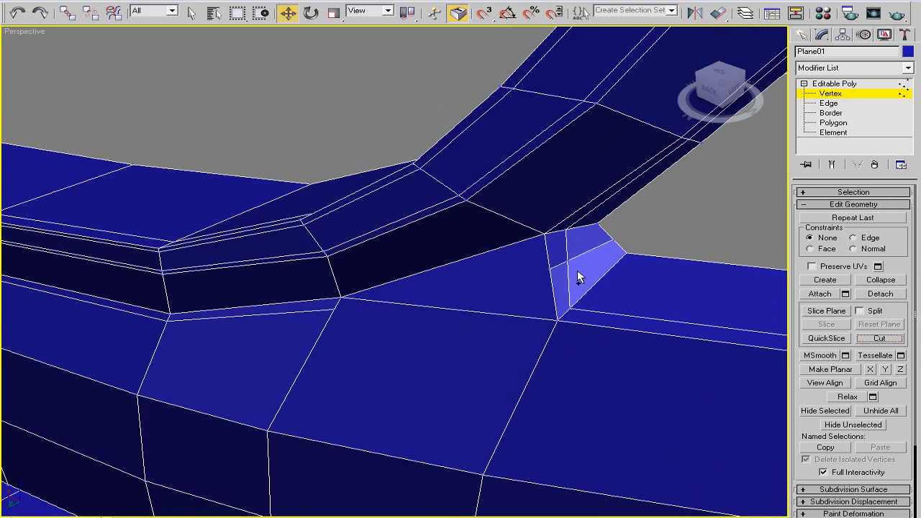
{"action": "key", "text": "ctrl+z"}
{"action": "key", "text": "alt+c"}
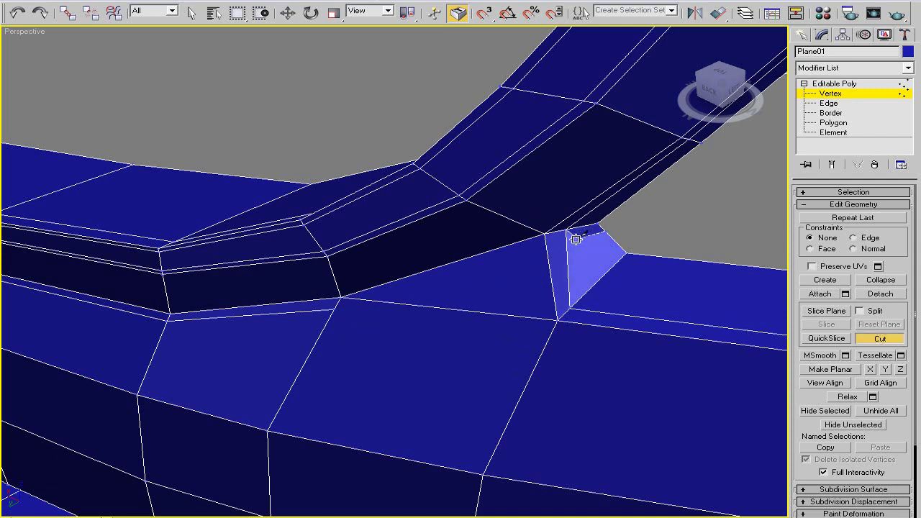
{"action": "left_click", "coordinate": [548, 236]}
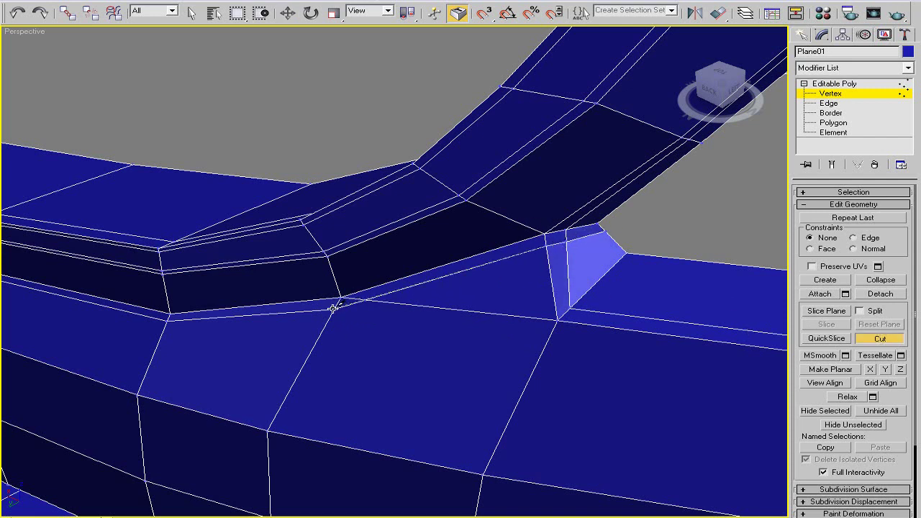
{"action": "key", "text": "w"}
Select the vertices at the corner and end of the front edge strip.
{"action": "mouse_move", "coordinate": [446, 308]}
{"action": "middle_mouse_down", "text": "alt"}
{"action": "mouse_move", "coordinate": [421, 267]}
{"action": "mouse_move", "coordinate": [437, 267]}
{"action": "mouse_move", "coordinate": [402, 292]}
{"action": "mouse_move", "coordinate": [359, 305]}
{"action": "mouse_move", "coordinate": [384, 323]}
{"action": "middle_mouse_up", "text": "alt"}
{"action": "scroll", "coordinate": [402, 320], "scroll_direction": "down", "scroll_amount": 5}
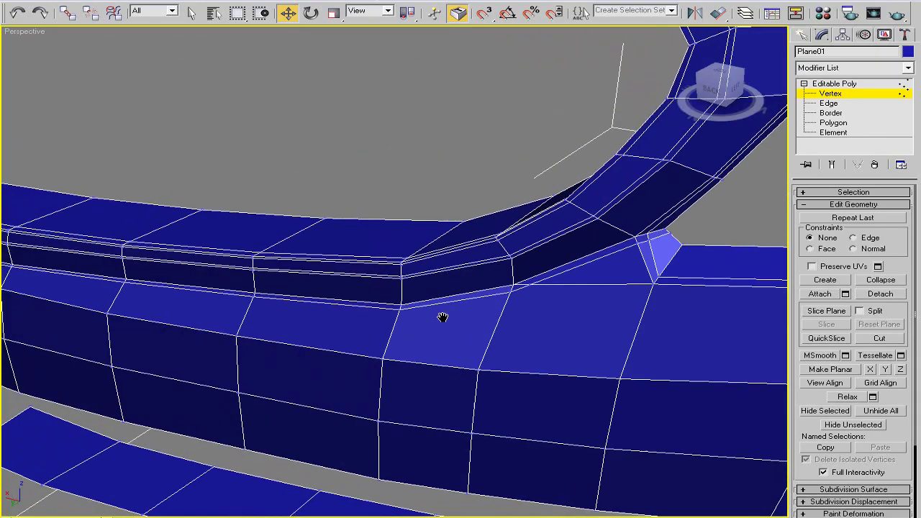
{"action": "mouse_move", "coordinate": [441, 315]}
{"action": "middle_mouse_down", "text": "alt"}
{"action": "mouse_move", "coordinate": [370, 303]}
{"action": "mouse_move", "coordinate": [525, 306]}
{"action": "middle_mouse_up", "text": "alt"}
{"action": "scroll", "coordinate": [408, 320], "scroll_direction": "up", "scroll_amount": 5}
{"action": "scroll", "coordinate": [409, 320], "scroll_direction": "up", "scroll_amount": 2}
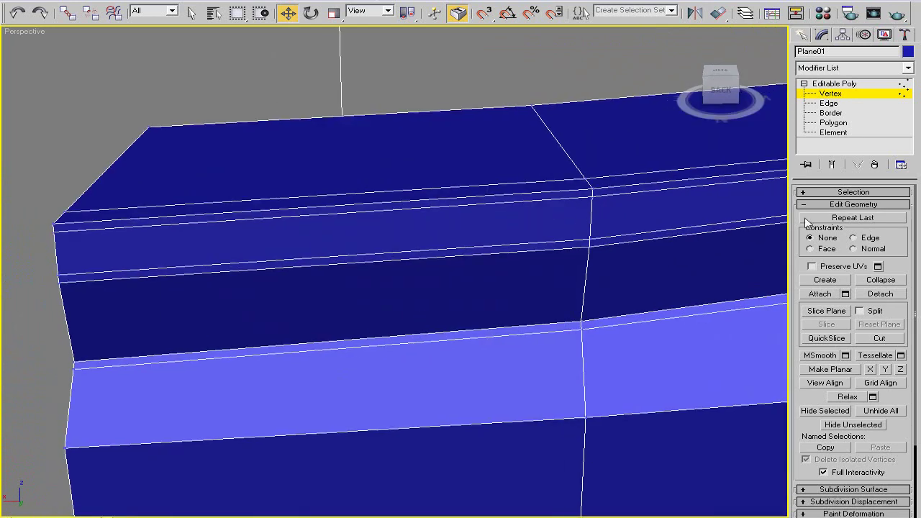
{"action": "left_click", "coordinate": [70, 367]}
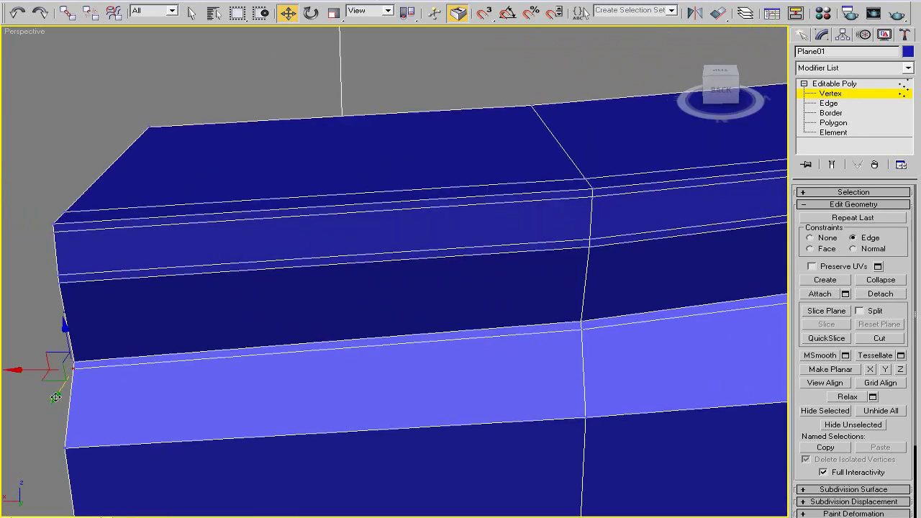
{"action": "left_click", "coordinate": [580, 328]}
{"action": "mouse_move", "coordinate": [592, 350]}
{"action": "middle_mouse_down", "text": "alt"}
{"action": "mouse_move", "coordinate": [516, 358]}
{"action": "mouse_move", "coordinate": [544, 297]}
{"action": "mouse_move", "coordinate": [496, 313]}
{"action": "mouse_move", "coordinate": [407, 321]}
{"action": "mouse_move", "coordinate": [538, 312]}
{"action": "middle_mouse_up", "text": "alt"}
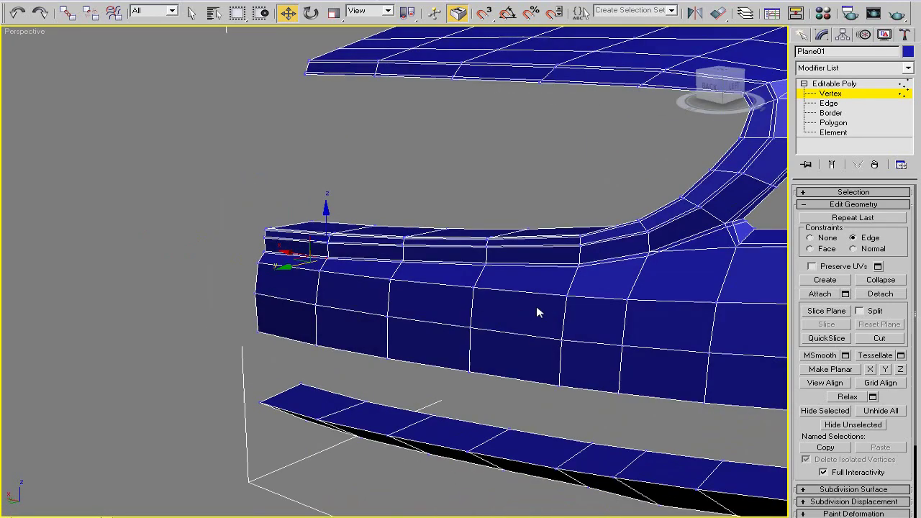
{"action": "scroll", "coordinate": [538, 312], "scroll_direction": "up", "scroll_amount": 1}
Render the body with NURMS Subdivision on at object level, then turn smoothing off.
{"action": "left_click", "coordinate": [805, 204]}
{"action": "left_click", "coordinate": [802, 35]}
{"action": "left_click", "coordinate": [823, 35]}
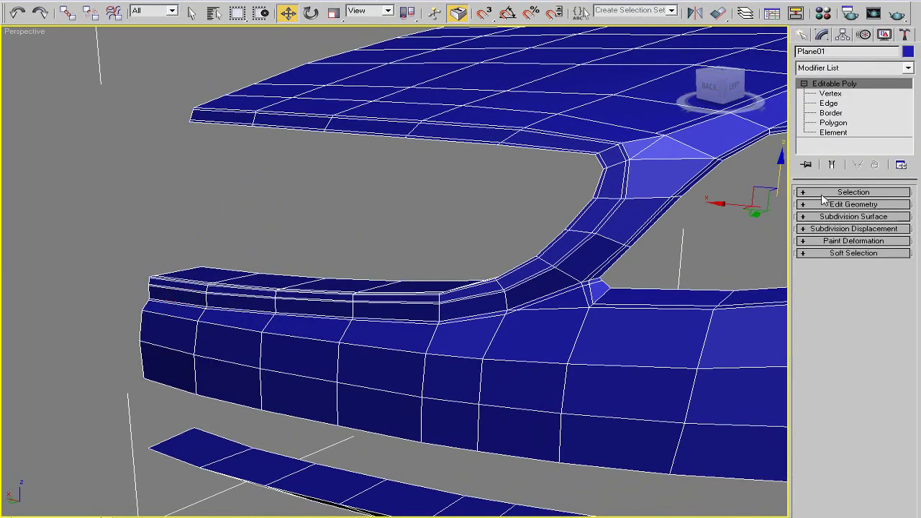
{"action": "left_click", "coordinate": [826, 217]}
{"action": "left_click", "coordinate": [807, 243]}
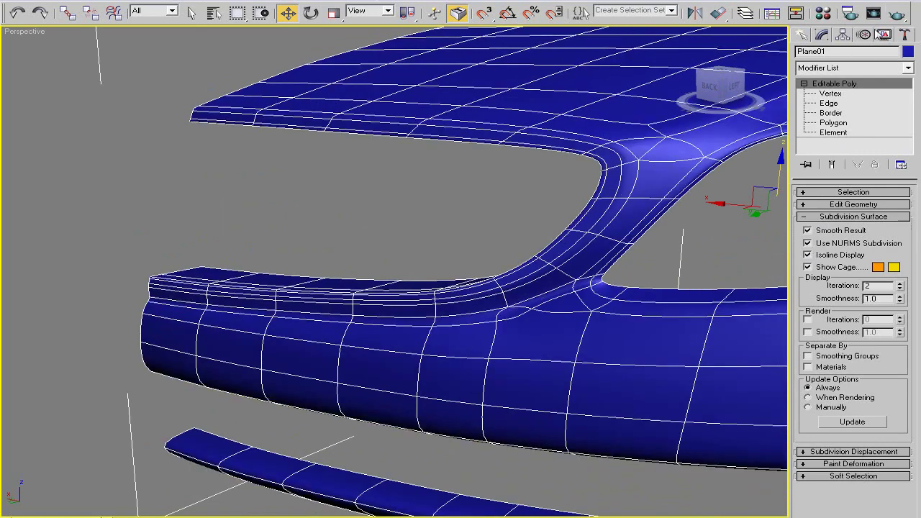
{"action": "left_click", "coordinate": [872, 14]}
{"action": "left_click", "coordinate": [636, 82]}
{"action": "left_click", "coordinate": [807, 243]}
Remove the stray edge at the bumper corner.
{"action": "scroll", "coordinate": [523, 308], "scroll_direction": "up", "scroll_amount": 1}
{"action": "scroll", "coordinate": [479, 299], "scroll_direction": "up", "scroll_amount": 3}
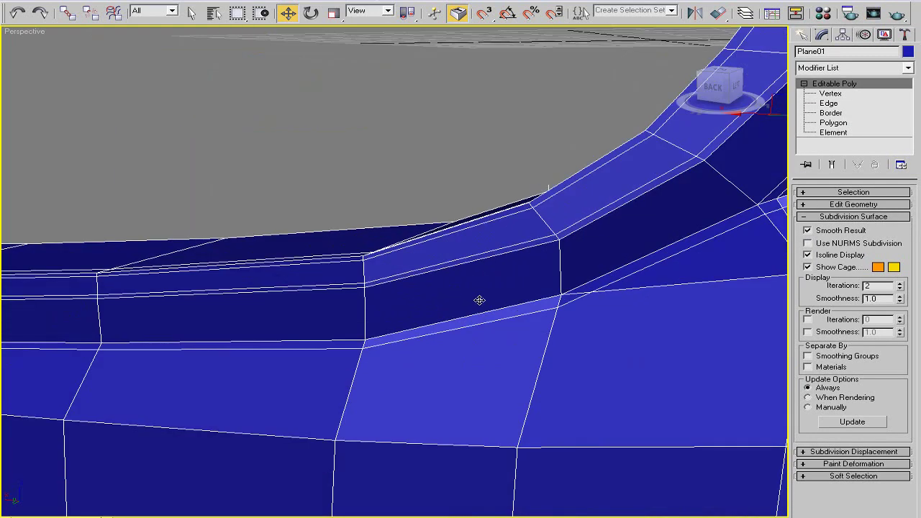
{"action": "scroll", "coordinate": [386, 285], "scroll_direction": "up", "scroll_amount": 3}
{"action": "scroll", "coordinate": [386, 286], "scroll_direction": "up", "scroll_amount": 1}
{"action": "scroll", "coordinate": [389, 274], "scroll_direction": "down", "scroll_amount": 1}
{"action": "scroll", "coordinate": [382, 284], "scroll_direction": "down", "scroll_amount": 1}
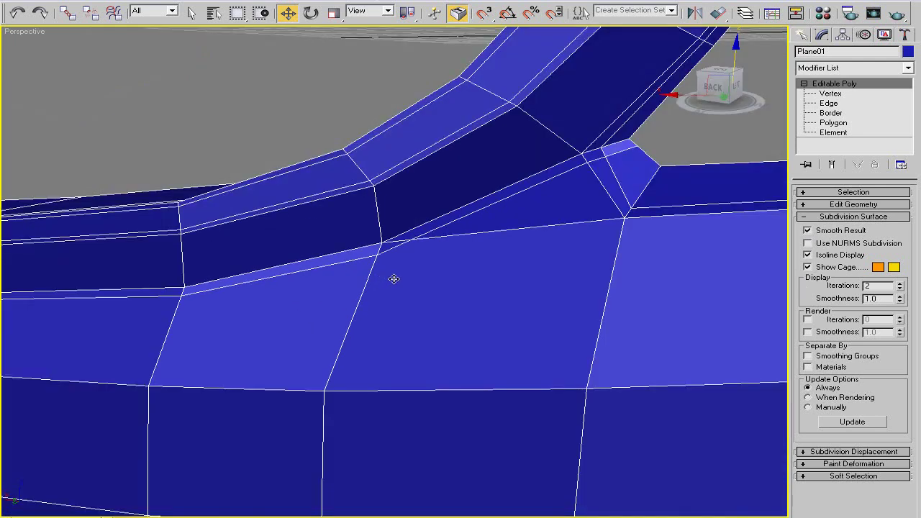
{"action": "scroll", "coordinate": [393, 275], "scroll_direction": "up", "scroll_amount": 2}
{"action": "left_click", "coordinate": [827, 103]}
{"action": "left_click", "coordinate": [456, 190]}
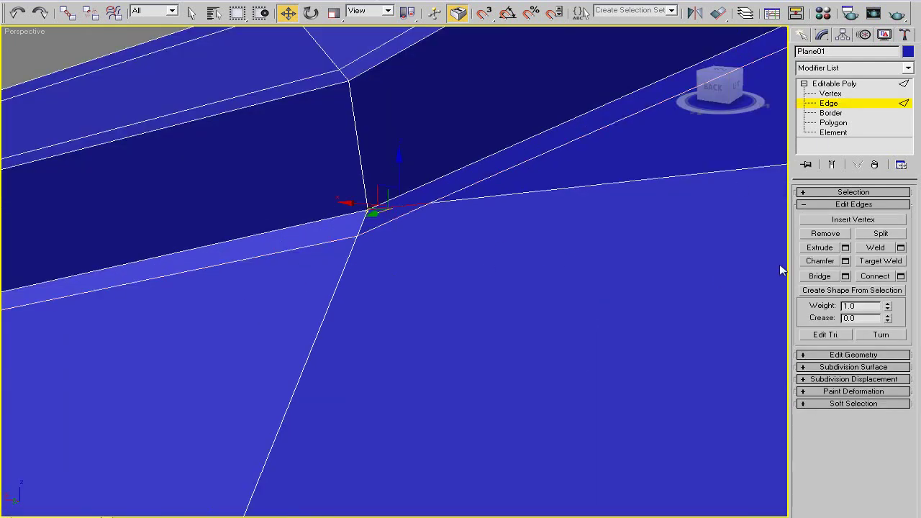
{"action": "left_click", "coordinate": [807, 235]}
Weld the loose vertex onto the corner vertex, undo it, and select the vertex near the band.
{"action": "left_click", "coordinate": [829, 94]}
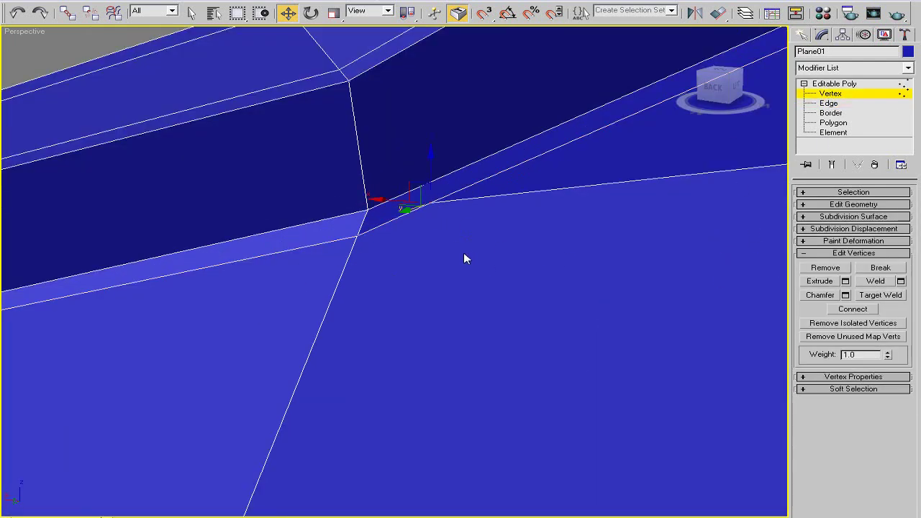
{"action": "left_click", "coordinate": [881, 295]}
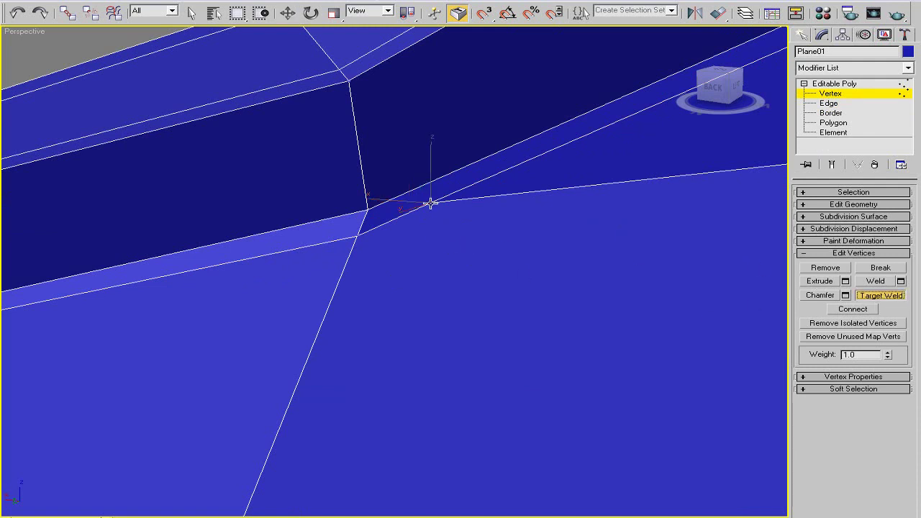
{"action": "left_click", "coordinate": [357, 235]}
{"action": "right_click", "coordinate": [727, 272]}
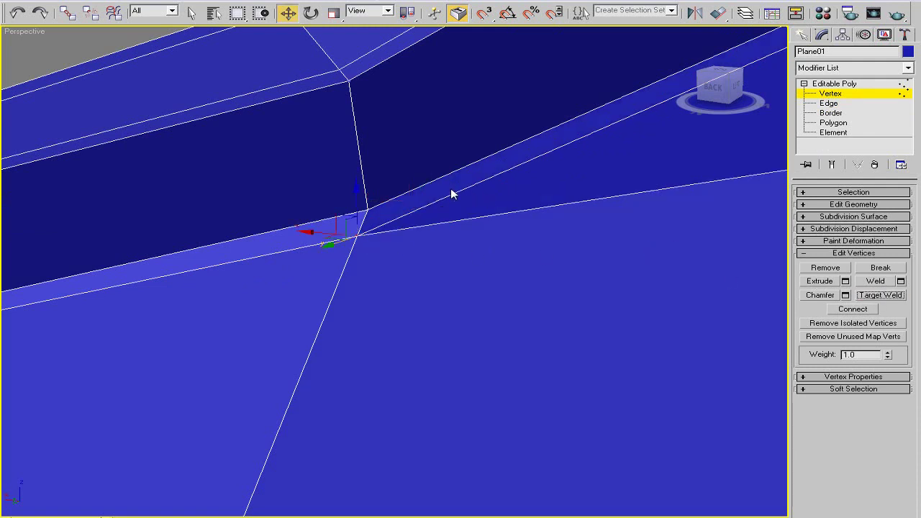
{"action": "key", "text": "ctrl+z"}
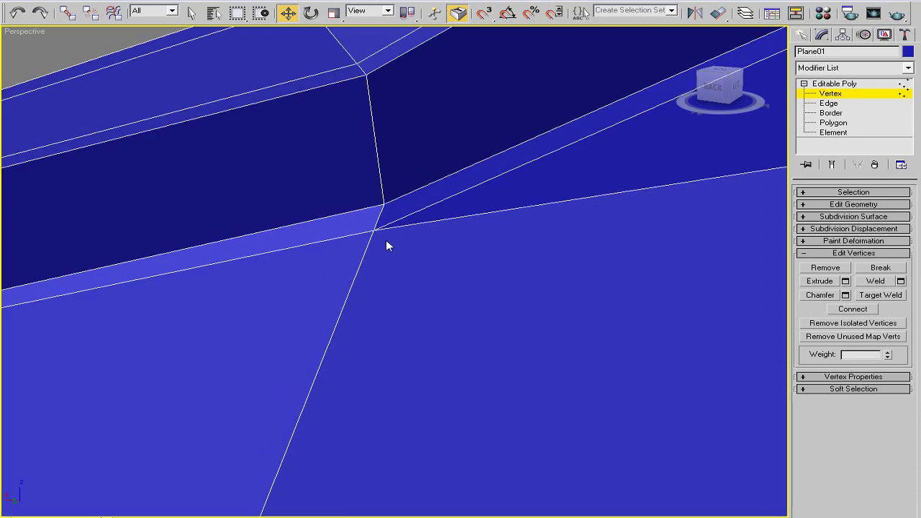
{"action": "left_click", "coordinate": [353, 232]}
{"action": "scroll", "coordinate": [346, 233], "scroll_direction": "down", "scroll_amount": 3}
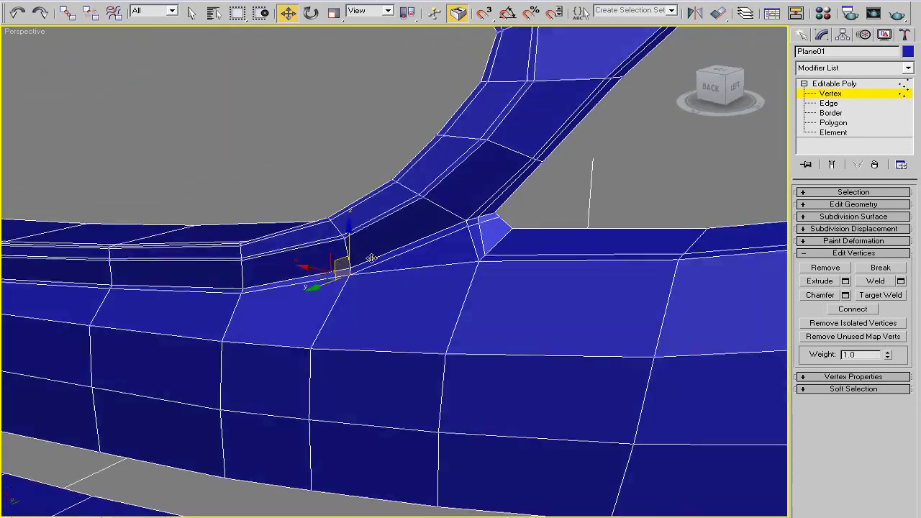
{"action": "scroll", "coordinate": [374, 259], "scroll_direction": "up", "scroll_amount": 2}
{"action": "scroll", "coordinate": [432, 269], "scroll_direction": "up", "scroll_amount": 2}
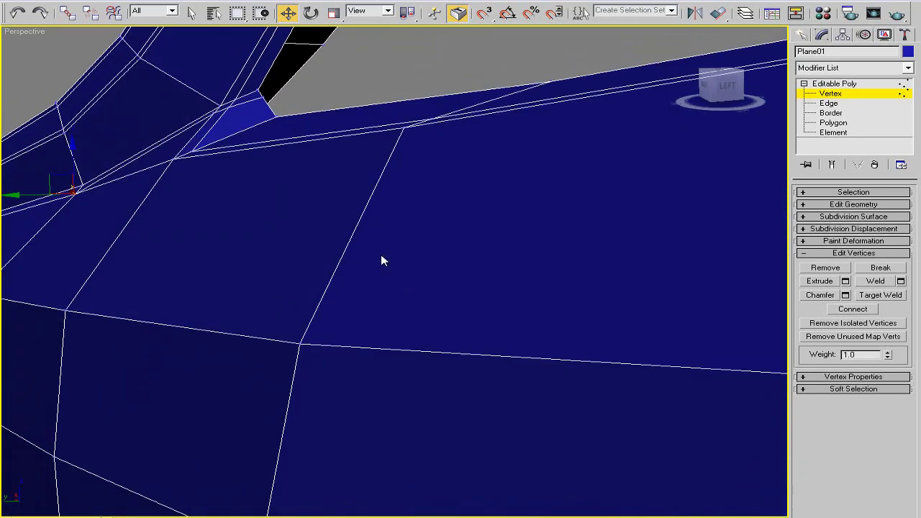
{"action": "mouse_move", "coordinate": [382, 261]}
{"action": "middle_mouse_down", "text": "alt"}
{"action": "mouse_move", "coordinate": [485, 290]}
{"action": "mouse_move", "coordinate": [471, 313]}
{"action": "middle_mouse_up", "text": "alt"}
{"action": "scroll", "coordinate": [470, 312], "scroll_direction": "down", "scroll_amount": 3}
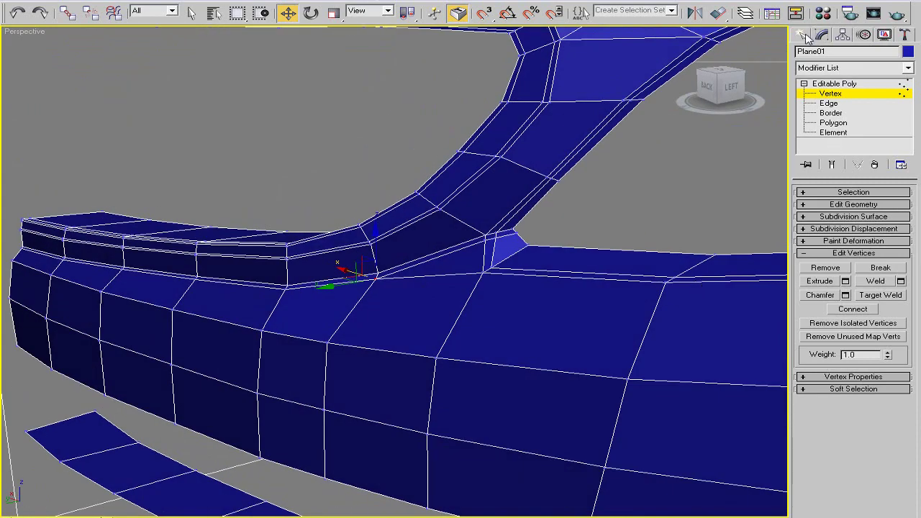
Render the grille corner with NURMS Subdivision on at object level, then turn smoothing off.
{"action": "left_click", "coordinate": [828, 93]}
{"action": "left_click", "coordinate": [842, 217]}
{"action": "left_click", "coordinate": [807, 243]}
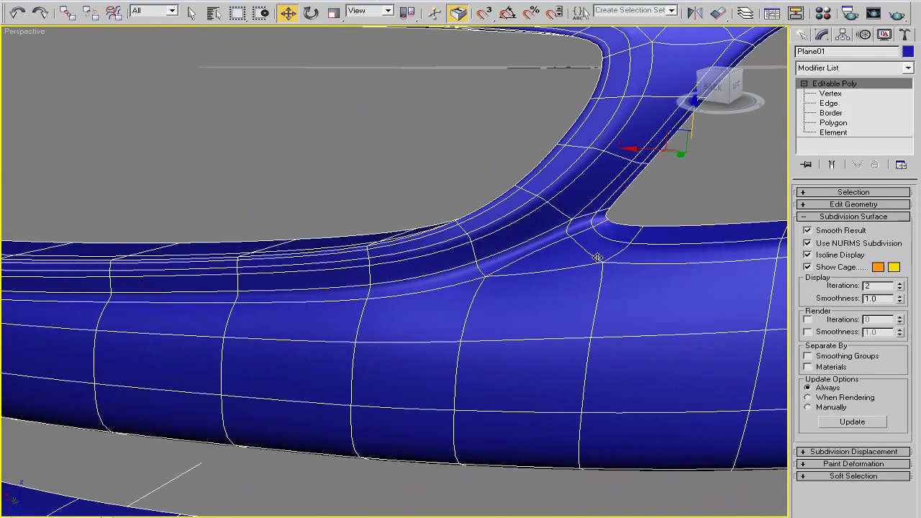
{"action": "mouse_move", "coordinate": [596, 257]}
{"action": "middle_mouse_down", "text": "alt"}
{"action": "mouse_move", "coordinate": [580, 274]}
{"action": "mouse_move", "coordinate": [897, 16]}
{"action": "middle_mouse_up", "text": "alt"}
{"action": "left_click", "coordinate": [898, 16]}
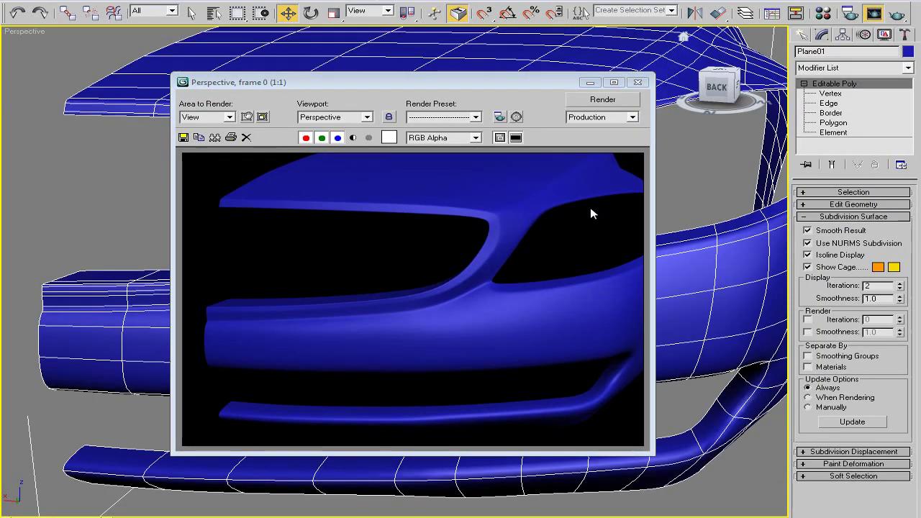
{"action": "left_click", "coordinate": [639, 82]}
{"action": "left_click", "coordinate": [807, 243]}
{"action": "mouse_move", "coordinate": [431, 259]}
{"action": "middle_mouse_down", "text": "alt"}
{"action": "mouse_move", "coordinate": [376, 251]}
{"action": "mouse_move", "coordinate": [285, 287]}
{"action": "mouse_move", "coordinate": [311, 278]}
{"action": "middle_mouse_up", "text": "alt"}
{"action": "scroll", "coordinate": [312, 278], "scroll_direction": "up", "scroll_amount": 3}
Remove the stray diagonal edge on the fender above the wheel arch.
{"action": "left_click", "coordinate": [829, 103]}
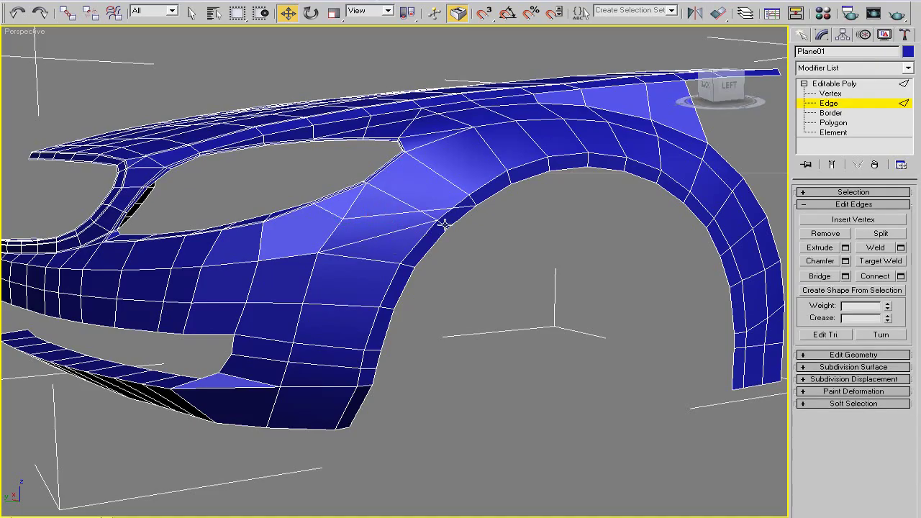
{"action": "scroll", "coordinate": [443, 224], "scroll_direction": "up", "scroll_amount": 2}
{"action": "scroll", "coordinate": [403, 247], "scroll_direction": "up", "scroll_amount": 2}
{"action": "middle_click_drag", "start_coordinate": [411, 233], "coordinate": [384, 249], "text": "alt"}
{"action": "scroll", "coordinate": [405, 257], "scroll_direction": "down", "scroll_amount": 2}
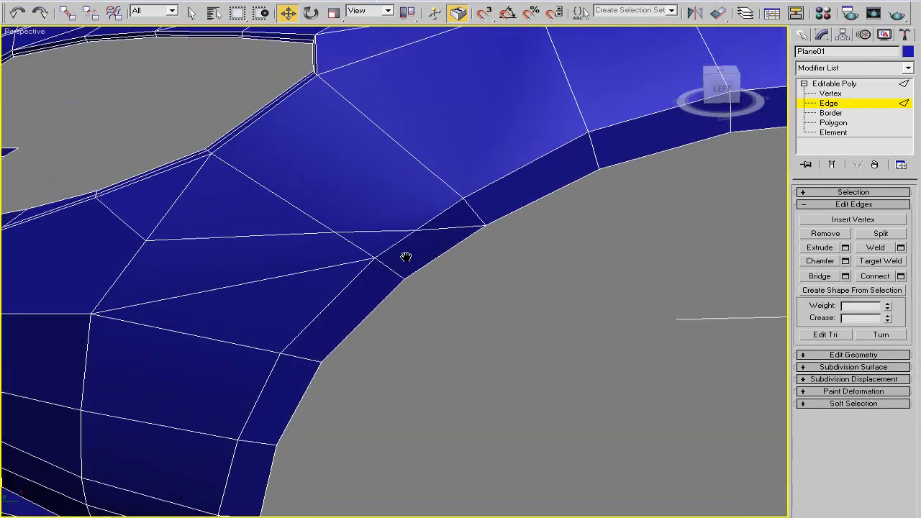
{"action": "scroll", "coordinate": [491, 251], "scroll_direction": "down", "scroll_amount": 2}
{"action": "scroll", "coordinate": [452, 252], "scroll_direction": "down", "scroll_amount": 2}
{"action": "mouse_move", "coordinate": [452, 251]}
{"action": "middle_mouse_down", "text": "alt"}
{"action": "mouse_move", "coordinate": [487, 247]}
{"action": "mouse_move", "coordinate": [421, 263]}
{"action": "mouse_move", "coordinate": [377, 260]}
{"action": "middle_mouse_up", "text": "alt"}
{"action": "scroll", "coordinate": [391, 257], "scroll_direction": "up", "scroll_amount": 2}
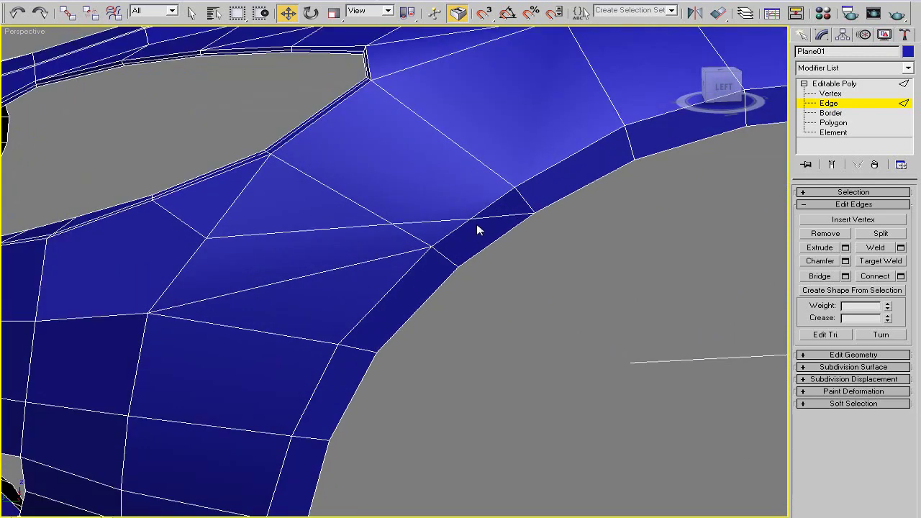
{"action": "left_click", "coordinate": [432, 241]}
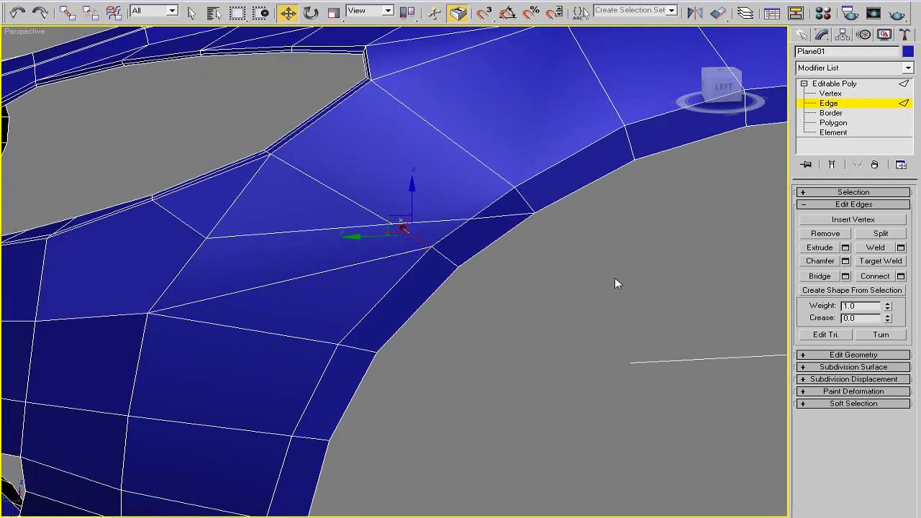
{"action": "left_click", "coordinate": [825, 235]}
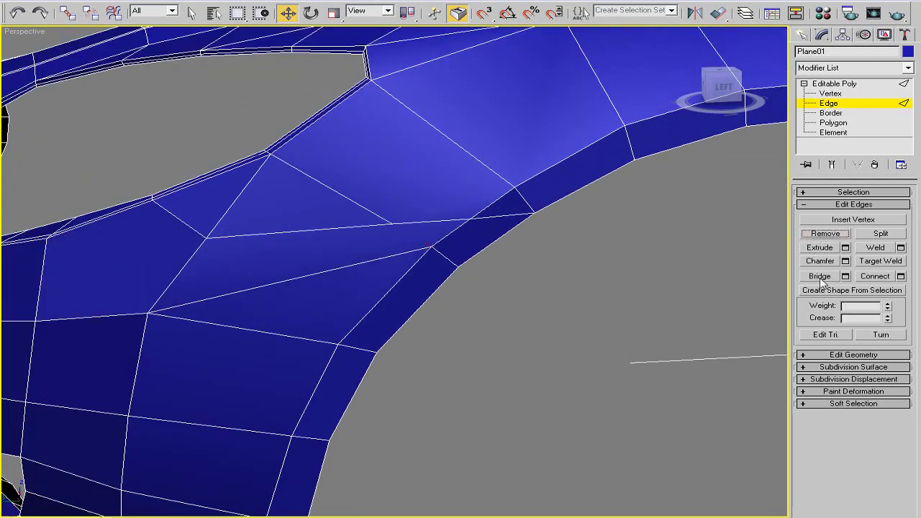
With vertex snapping on, target-weld the loose vertex onto the arch-edge vertex.
{"action": "left_click", "coordinate": [829, 95]}
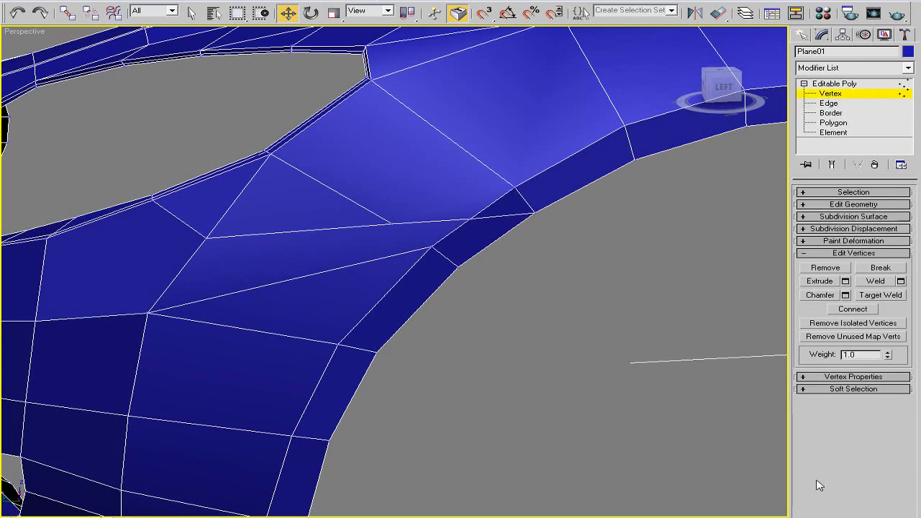
{"action": "left_click", "coordinate": [391, 224]}
{"action": "left_click_drag", "start_coordinate": [385, 221], "coordinate": [406, 220]}
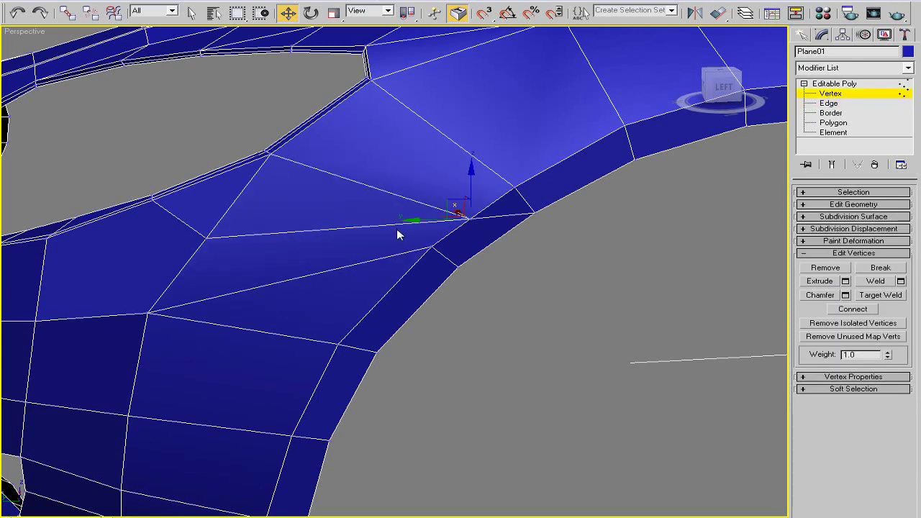
{"action": "key", "text": "ctrl+z"}
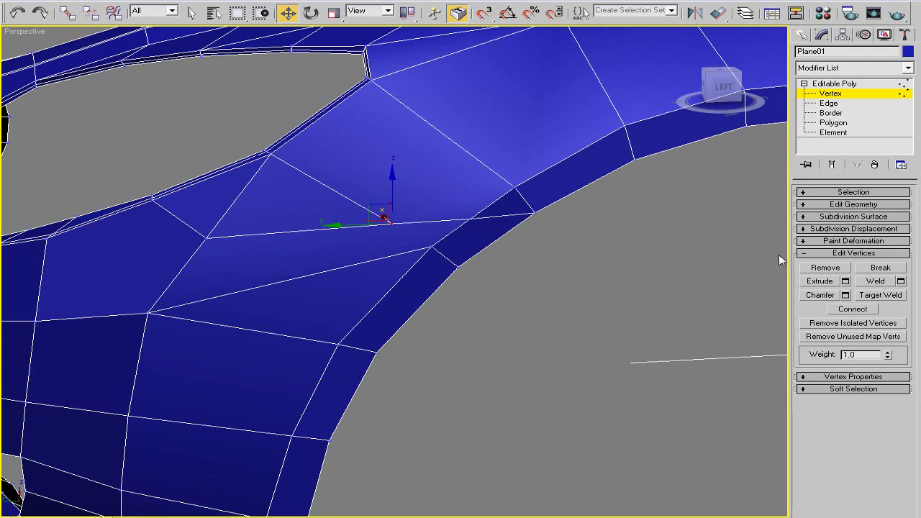
{"action": "left_click", "coordinate": [876, 294]}
{"action": "left_click", "coordinate": [816, 206]}
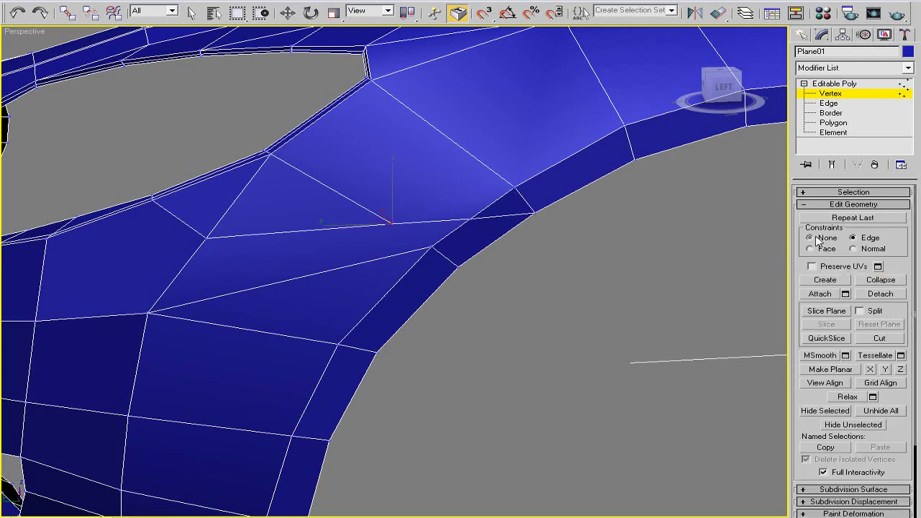
{"action": "left_click", "coordinate": [486, 14]}
{"action": "scroll", "coordinate": [884, 425], "scroll_direction": "down", "scroll_amount": 5}
{"action": "left_click", "coordinate": [881, 440]}
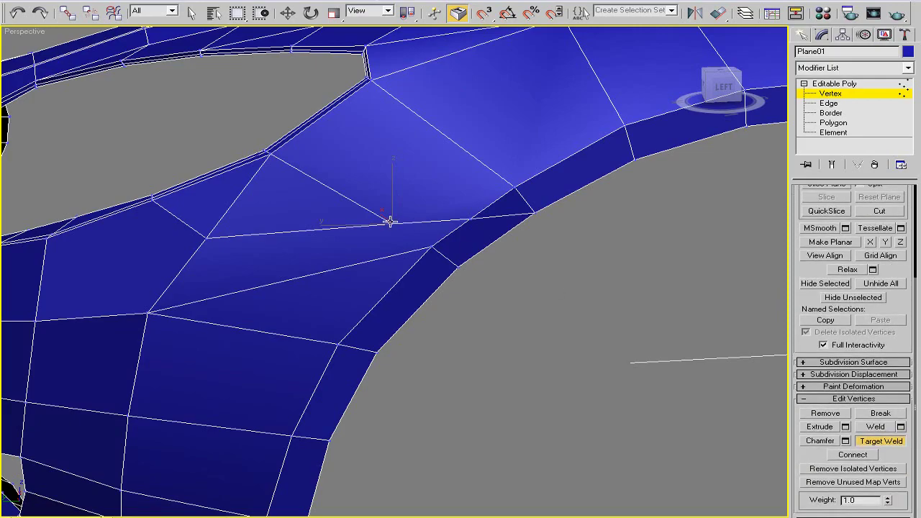
{"action": "left_click", "coordinate": [468, 220]}
Nudge the welded vertex slightly sideways and inspect the fender from another angle.
{"action": "mouse_move", "coordinate": [472, 212]}
{"action": "middle_mouse_down", "text": "alt"}
{"action": "mouse_move", "coordinate": [415, 199]}
{"action": "mouse_move", "coordinate": [318, 331]}
{"action": "mouse_move", "coordinate": [450, 220]}
{"action": "mouse_move", "coordinate": [448, 235]}
{"action": "mouse_move", "coordinate": [400, 267]}
{"action": "middle_mouse_up", "text": "alt"}
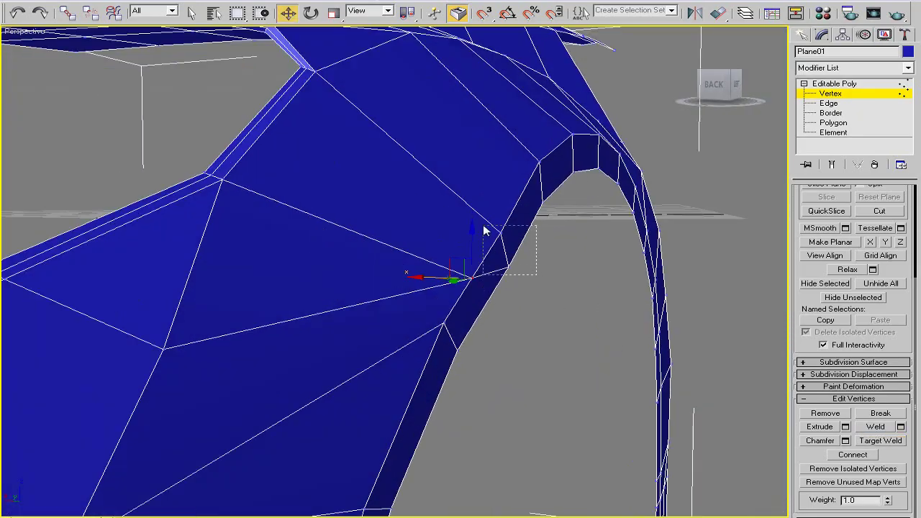
{"action": "left_click_drag", "start_coordinate": [456, 248], "coordinate": [452, 249]}
{"action": "mouse_move", "coordinate": [444, 264]}
{"action": "middle_mouse_down", "text": "alt"}
{"action": "mouse_move", "coordinate": [489, 253]}
{"action": "mouse_move", "coordinate": [463, 273]}
{"action": "mouse_move", "coordinate": [489, 283]}
{"action": "mouse_move", "coordinate": [435, 256]}
{"action": "mouse_move", "coordinate": [259, 251]}
{"action": "mouse_move", "coordinate": [399, 249]}
{"action": "mouse_move", "coordinate": [407, 276]}
{"action": "mouse_move", "coordinate": [444, 259]}
{"action": "mouse_move", "coordinate": [444, 229]}
{"action": "middle_mouse_up", "text": "alt"}
{"action": "scroll", "coordinate": [445, 229], "scroll_direction": "down", "scroll_amount": 5}
{"action": "scroll", "coordinate": [366, 261], "scroll_direction": "up", "scroll_amount": 4}
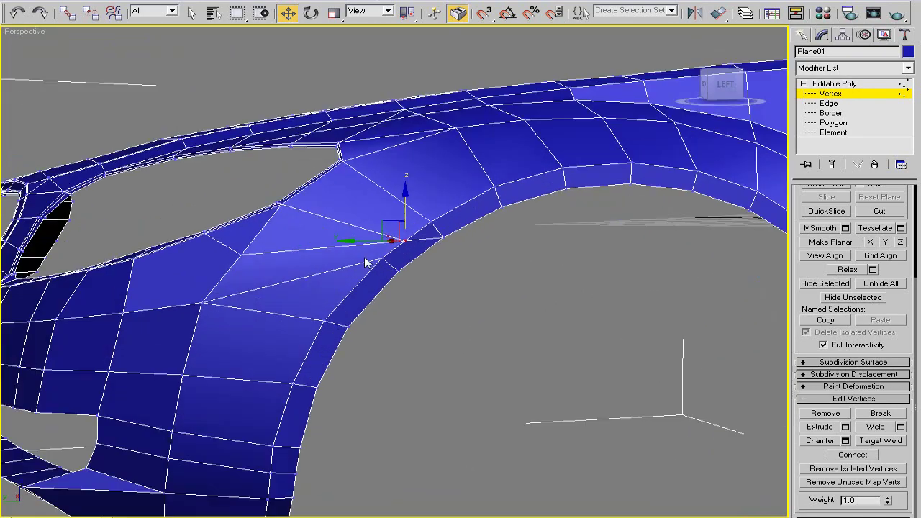
Select the ring of edges around the fender arch band.
{"action": "left_click", "coordinate": [829, 104]}
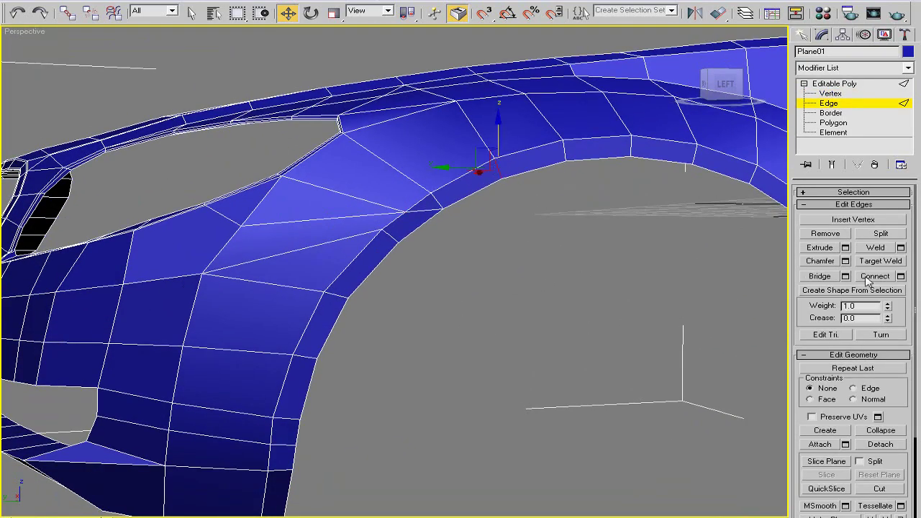
{"action": "left_click", "coordinate": [826, 192]}
{"action": "left_click", "coordinate": [821, 269]}
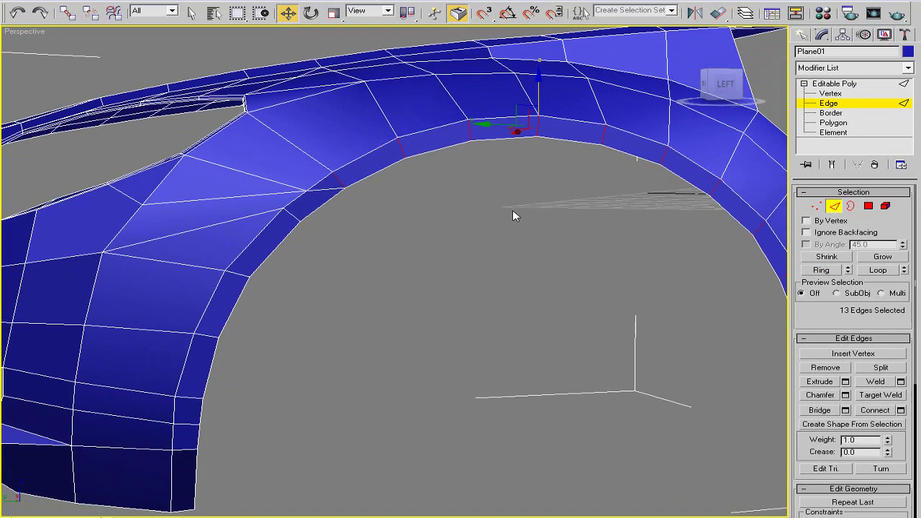
{"action": "scroll", "coordinate": [513, 213], "scroll_direction": "down", "scroll_amount": 2}
{"action": "scroll", "coordinate": [546, 222], "scroll_direction": "down", "scroll_amount": 2}
{"action": "scroll", "coordinate": [438, 166], "scroll_direction": "up", "scroll_amount": 4}
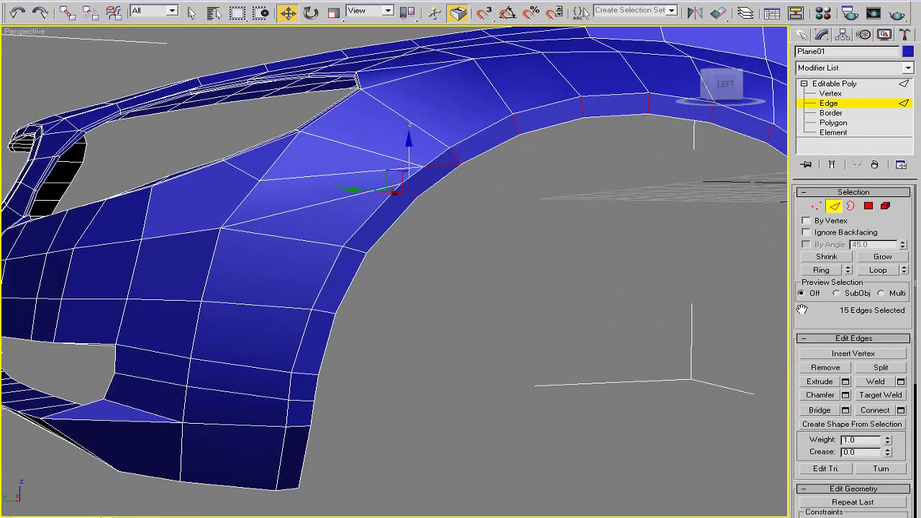
Connect the edge ring with 1 segment at slide -60, near the arch edge.
{"action": "left_click", "coordinate": [900, 410]}
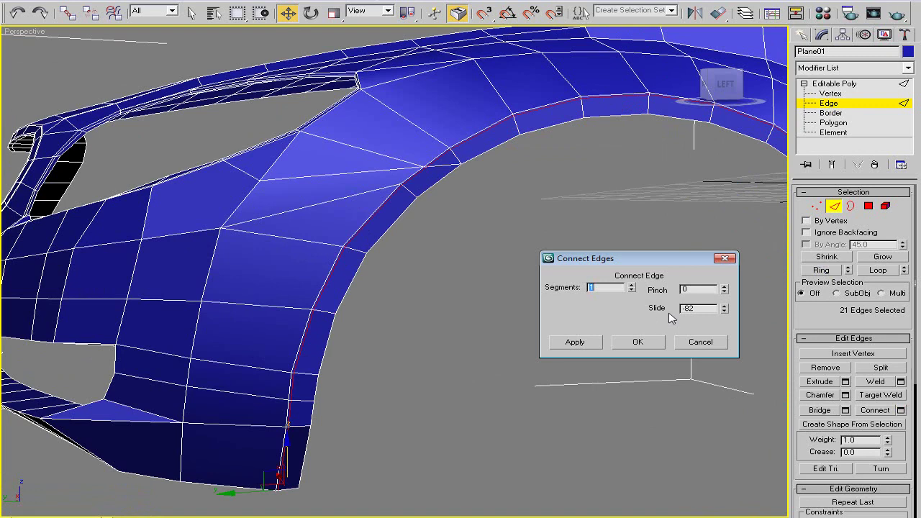
{"action": "scroll", "coordinate": [360, 238], "scroll_direction": "up", "scroll_amount": 3}
{"action": "left_click_drag", "start_coordinate": [724, 310], "coordinate": [723, 314]}
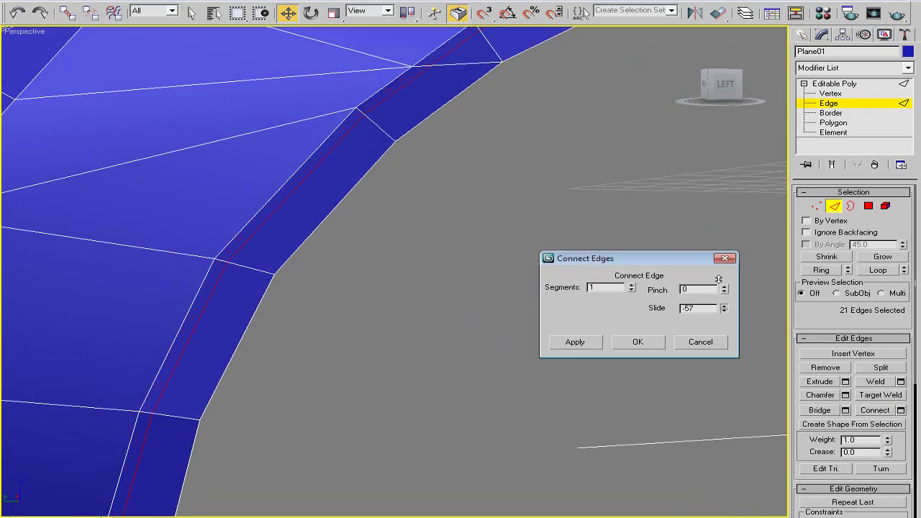
{"action": "scroll", "coordinate": [336, 242], "scroll_direction": "down", "scroll_amount": 3}
{"action": "scroll", "coordinate": [335, 242], "scroll_direction": "down", "scroll_amount": 1}
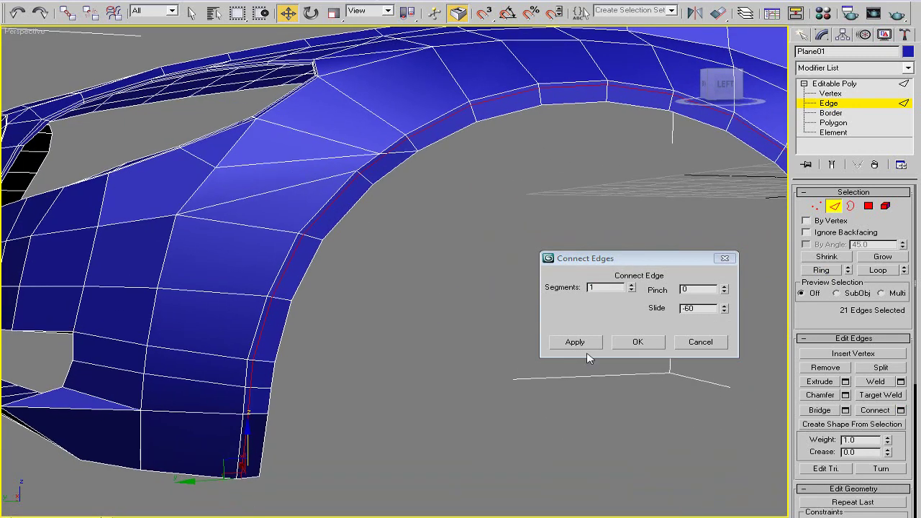
{"action": "left_click", "coordinate": [619, 341]}
Turn on NURMS Subdivision and render the view to check the smoothed fender.
{"action": "scroll", "coordinate": [823, 342], "scroll_direction": "down", "scroll_amount": 3}
{"action": "scroll", "coordinate": [820, 343], "scroll_direction": "down", "scroll_amount": 3}
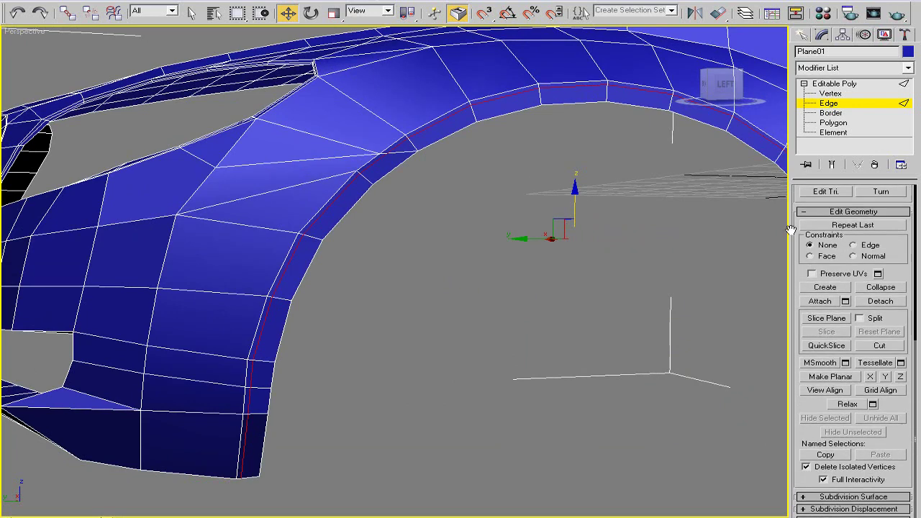
{"action": "scroll", "coordinate": [815, 345], "scroll_direction": "down", "scroll_amount": 3}
{"action": "left_click", "coordinate": [807, 340]}
{"action": "key", "text": "shift+q"}
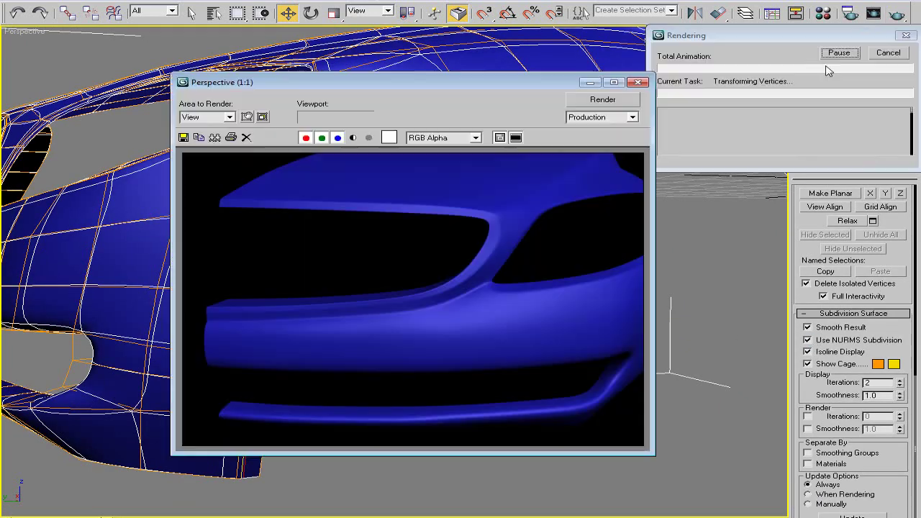
Close the render window, uncheck Use NURMS Subdivision and enter Vertex level on the bumper cage.
{"action": "left_click", "coordinate": [637, 82]}
{"action": "left_click", "coordinate": [807, 339]}
{"action": "mouse_move", "coordinate": [405, 262]}
{"action": "middle_mouse_down", "text": "alt"}
{"action": "mouse_move", "coordinate": [322, 284]}
{"action": "mouse_move", "coordinate": [420, 242]}
{"action": "mouse_move", "coordinate": [504, 224]}
{"action": "middle_mouse_up", "text": "alt"}
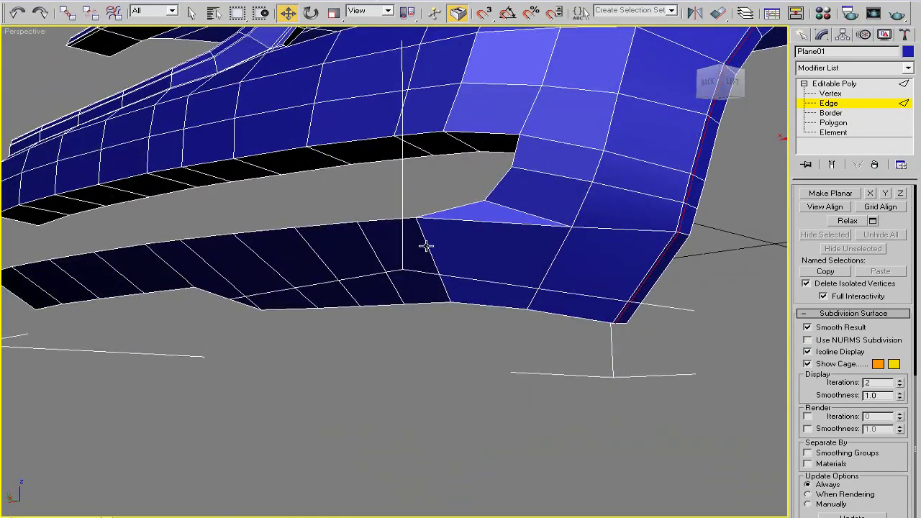
{"action": "mouse_move", "coordinate": [408, 256]}
{"action": "middle_mouse_down", "text": "alt"}
{"action": "mouse_move", "coordinate": [431, 262]}
{"action": "mouse_move", "coordinate": [461, 295]}
{"action": "mouse_move", "coordinate": [449, 266]}
{"action": "mouse_move", "coordinate": [451, 279]}
{"action": "middle_mouse_up", "text": "alt"}
{"action": "key", "text": "1"}
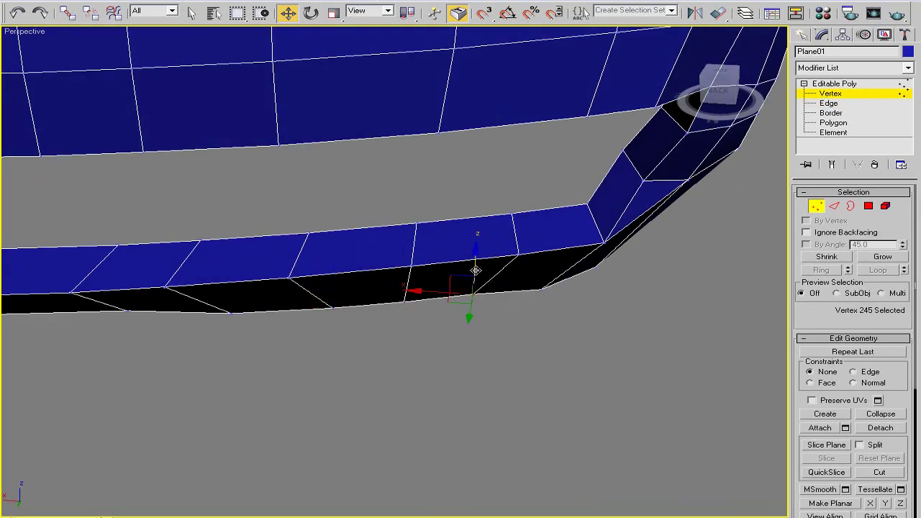
Select vertex 244 on the bumper and view the whole fender mesh.
{"action": "mouse_move", "coordinate": [476, 270]}
{"action": "middle_mouse_down", "text": "alt"}
{"action": "mouse_move", "coordinate": [391, 277]}
{"action": "mouse_move", "coordinate": [403, 276]}
{"action": "mouse_move", "coordinate": [396, 288]}
{"action": "mouse_move", "coordinate": [300, 251]}
{"action": "mouse_move", "coordinate": [374, 255]}
{"action": "mouse_move", "coordinate": [362, 263]}
{"action": "mouse_move", "coordinate": [376, 312]}
{"action": "mouse_move", "coordinate": [267, 269]}
{"action": "mouse_move", "coordinate": [298, 314]}
{"action": "mouse_move", "coordinate": [345, 288]}
{"action": "middle_mouse_up", "text": "alt"}
{"action": "left_click", "coordinate": [404, 276]}
{"action": "scroll", "coordinate": [343, 268], "scroll_direction": "down", "scroll_amount": 5}
{"action": "middle_click_drag", "start_coordinate": [339, 247], "coordinate": [339, 263], "text": "alt"}
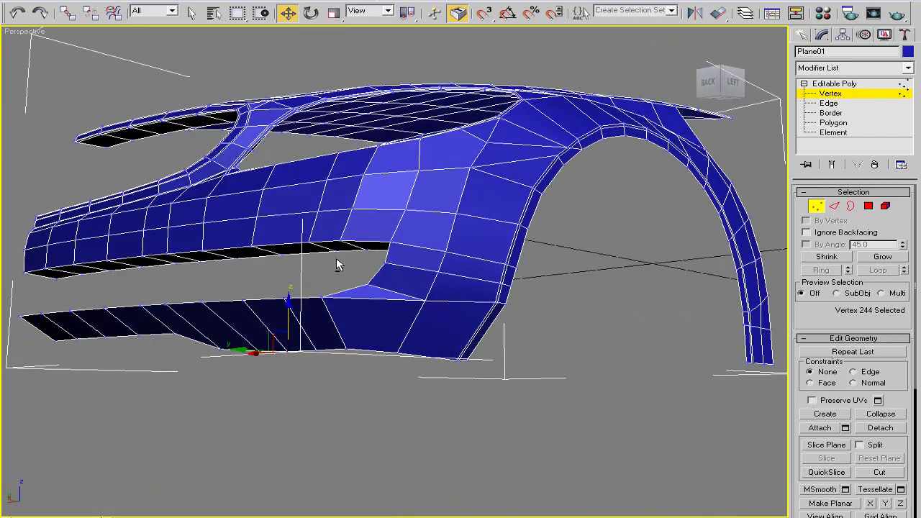
{"action": "scroll", "coordinate": [339, 263], "scroll_direction": "up", "scroll_amount": 3}
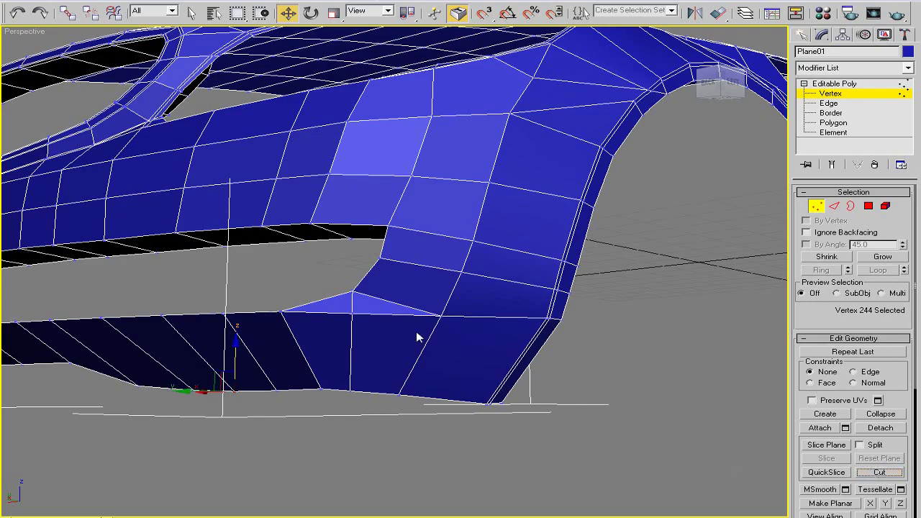
Select vertex 131 at the opening's inner corner and check it from below.
{"action": "middle_click_drag", "start_coordinate": [416, 337], "coordinate": [365, 337], "text": "alt"}
{"action": "scroll", "coordinate": [365, 337], "scroll_direction": "up", "scroll_amount": 3}
{"action": "scroll", "coordinate": [406, 280], "scroll_direction": "up", "scroll_amount": 4}
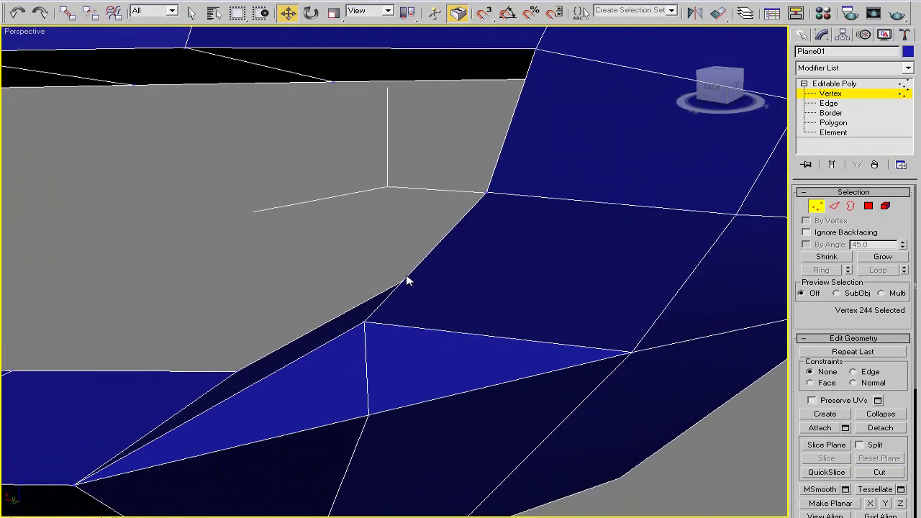
{"action": "left_click", "coordinate": [362, 321]}
{"action": "scroll", "coordinate": [362, 308], "scroll_direction": "down", "scroll_amount": 1}
{"action": "scroll", "coordinate": [396, 309], "scroll_direction": "down", "scroll_amount": 3}
{"action": "scroll", "coordinate": [362, 314], "scroll_direction": "down", "scroll_amount": 2}
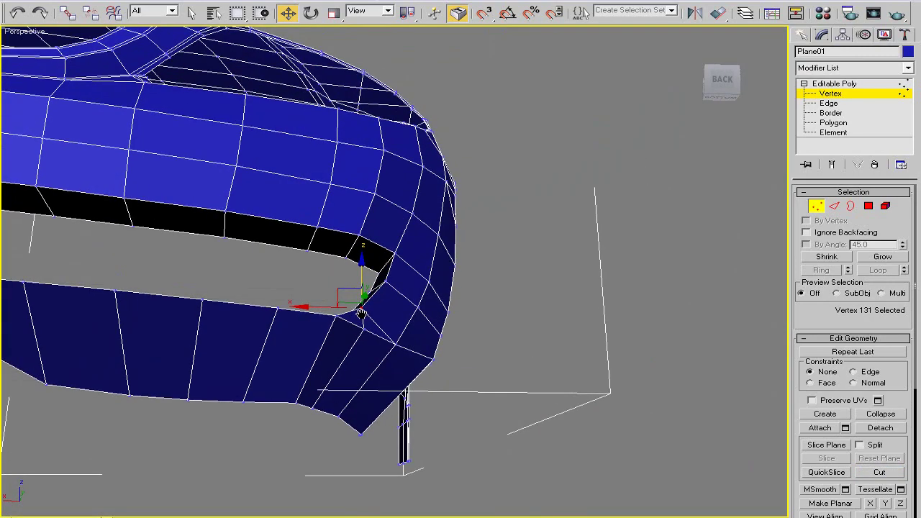
{"action": "mouse_move", "coordinate": [361, 315]}
{"action": "middle_mouse_down", "text": "alt"}
{"action": "mouse_move", "coordinate": [353, 338]}
{"action": "mouse_move", "coordinate": [304, 324]}
{"action": "mouse_move", "coordinate": [298, 298]}
{"action": "mouse_move", "coordinate": [343, 331]}
{"action": "mouse_move", "coordinate": [455, 346]}
{"action": "middle_mouse_up", "text": "alt"}
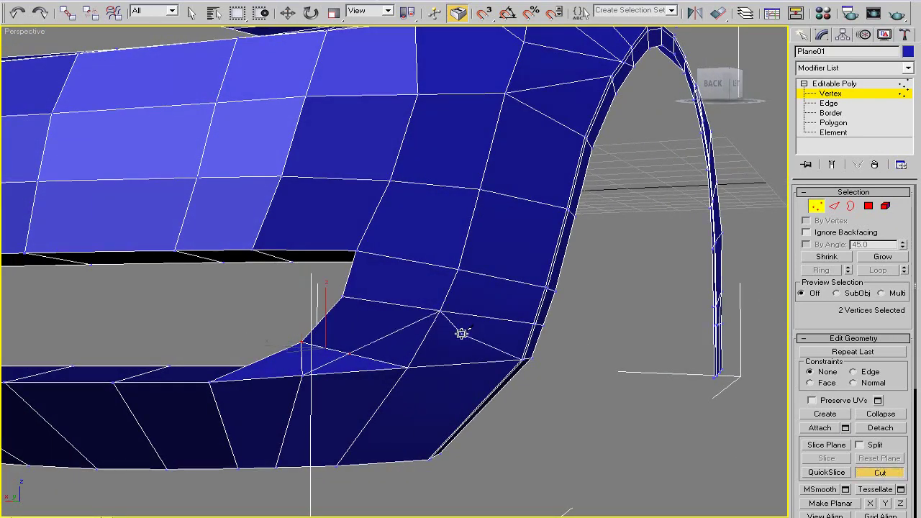
{"action": "mouse_move", "coordinate": [392, 374]}
{"action": "middle_mouse_down", "text": "alt"}
{"action": "mouse_move", "coordinate": [355, 366]}
{"action": "mouse_move", "coordinate": [388, 363]}
{"action": "middle_mouse_up", "text": "alt"}
Set the reference coordinate system to Local and inspect the faces around the corner vertex.
{"action": "left_click", "coordinate": [369, 10]}
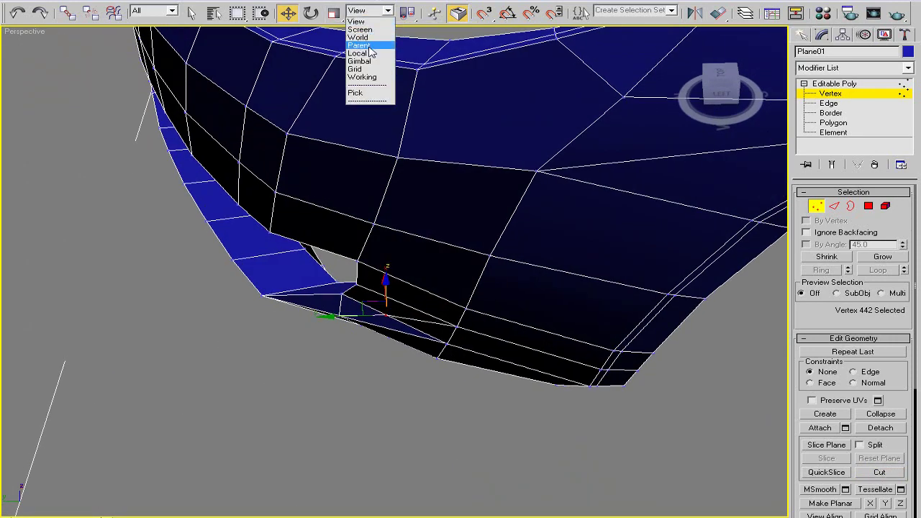
{"action": "left_click", "coordinate": [360, 54]}
{"action": "scroll", "coordinate": [404, 251], "scroll_direction": "up", "scroll_amount": 2}
{"action": "scroll", "coordinate": [417, 274], "scroll_direction": "up", "scroll_amount": 2}
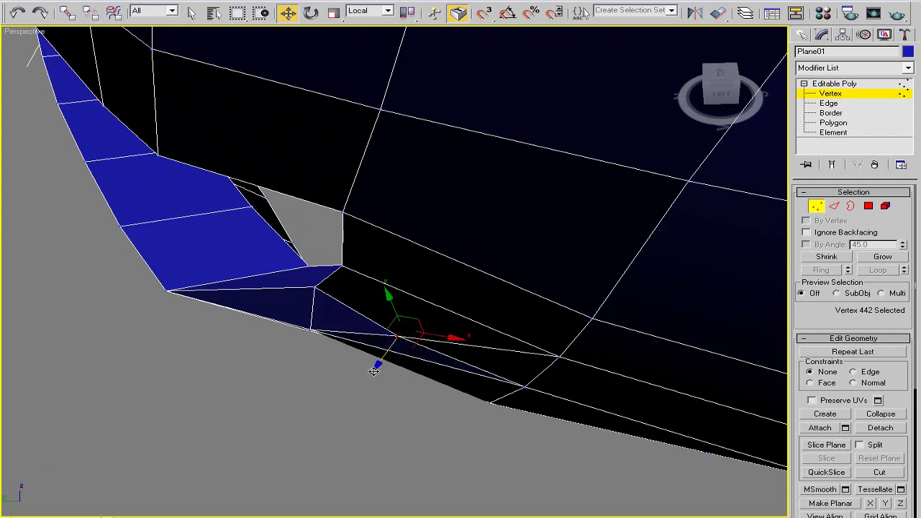
{"action": "mouse_move", "coordinate": [373, 372]}
{"action": "middle_mouse_down", "text": "alt"}
{"action": "mouse_move", "coordinate": [393, 285]}
{"action": "mouse_move", "coordinate": [450, 315]}
{"action": "mouse_move", "coordinate": [338, 288]}
{"action": "mouse_move", "coordinate": [257, 343]}
{"action": "mouse_move", "coordinate": [347, 378]}
{"action": "middle_mouse_up", "text": "alt"}
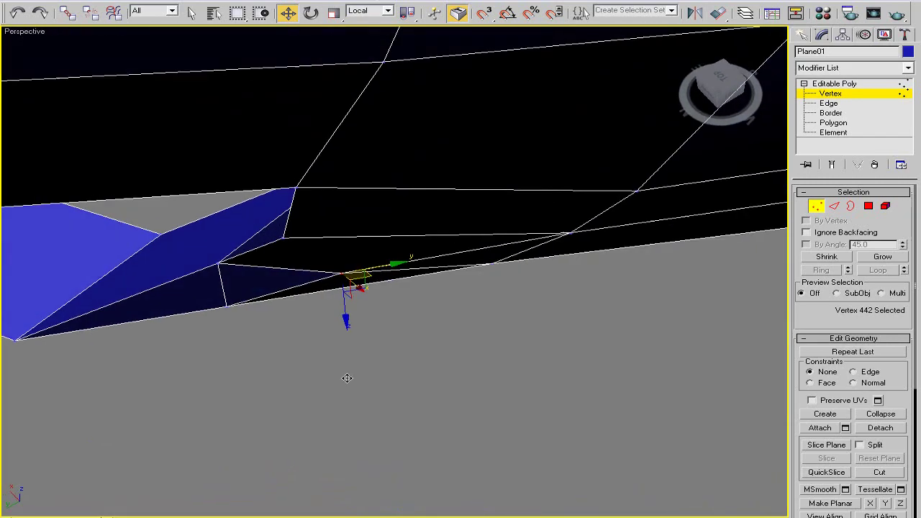
{"action": "mouse_move", "coordinate": [346, 321]}
{"action": "middle_mouse_down", "text": "alt"}
{"action": "mouse_move", "coordinate": [268, 259]}
{"action": "mouse_move", "coordinate": [322, 255]}
{"action": "mouse_move", "coordinate": [333, 308]}
{"action": "mouse_move", "coordinate": [425, 323]}
{"action": "mouse_move", "coordinate": [351, 376]}
{"action": "middle_mouse_up", "text": "alt"}
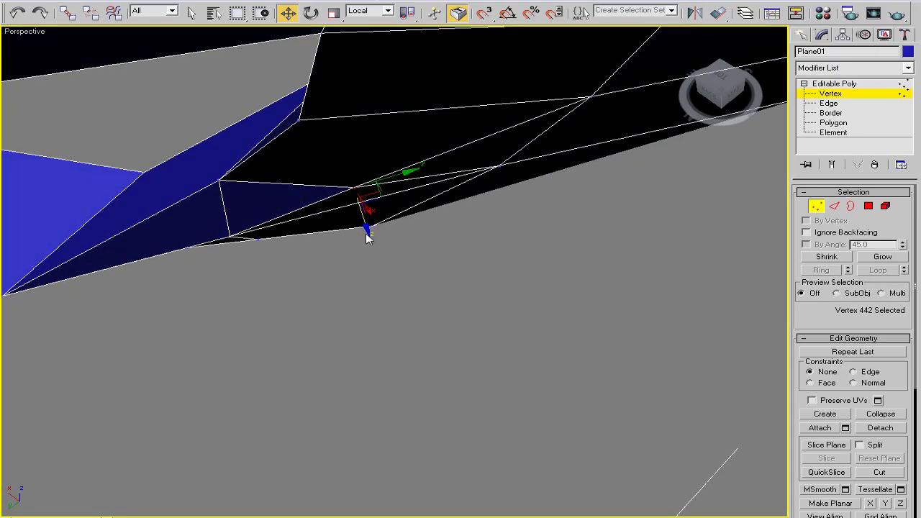
{"action": "mouse_move", "coordinate": [366, 238]}
{"action": "middle_mouse_down", "text": "alt"}
{"action": "mouse_move", "coordinate": [368, 223]}
{"action": "mouse_move", "coordinate": [331, 216]}
{"action": "mouse_move", "coordinate": [417, 287]}
{"action": "mouse_move", "coordinate": [389, 324]}
{"action": "mouse_move", "coordinate": [386, 297]}
{"action": "mouse_move", "coordinate": [420, 310]}
{"action": "middle_mouse_up", "text": "alt"}
{"action": "scroll", "coordinate": [420, 310], "scroll_direction": "up", "scroll_amount": 3}
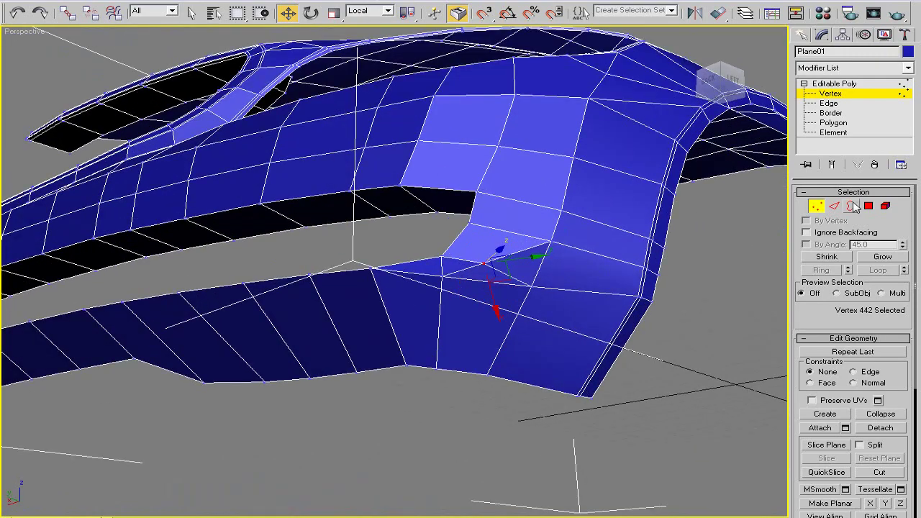
{"action": "left_click", "coordinate": [834, 206]}
Ring the strip edges and connect a new loop slid to -92 against the top border.
{"action": "mouse_move", "coordinate": [389, 108]}
{"action": "middle_mouse_down", "text": "alt"}
{"action": "mouse_move", "coordinate": [482, 238]}
{"action": "mouse_move", "coordinate": [468, 291]}
{"action": "middle_mouse_up", "text": "alt"}
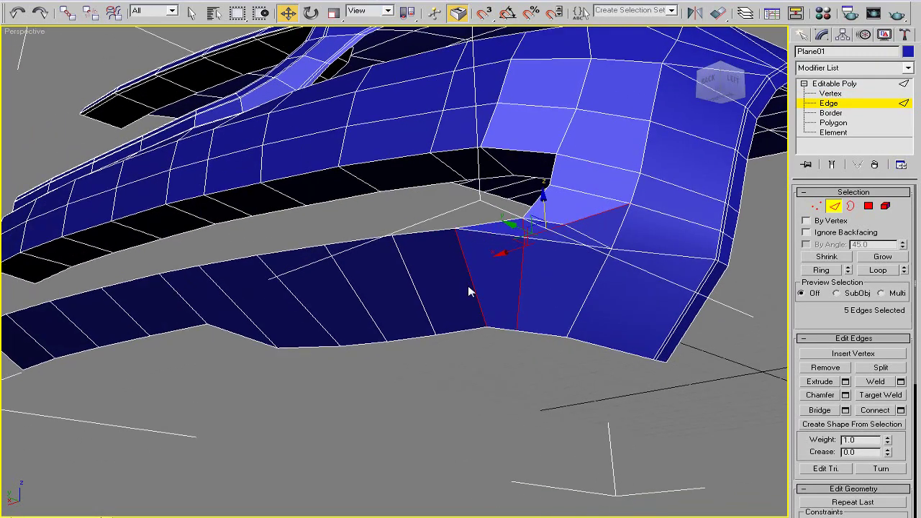
{"action": "left_click", "coordinate": [821, 269]}
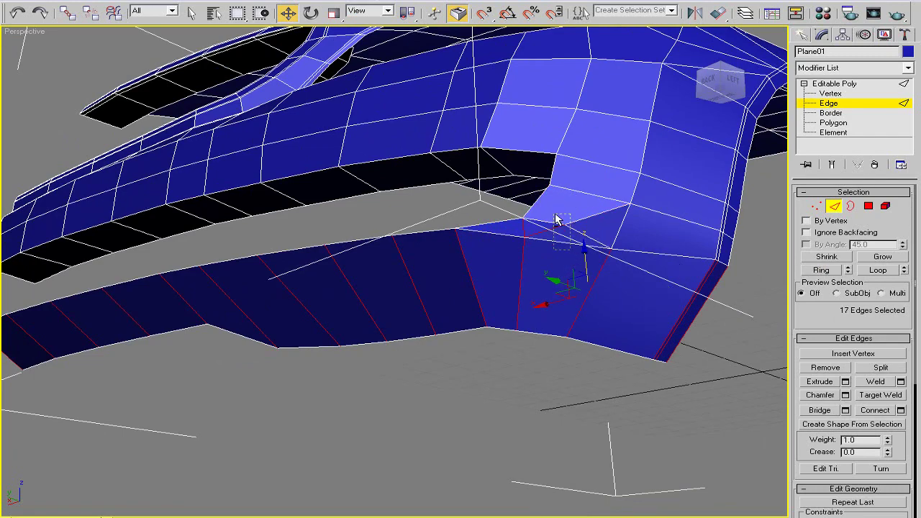
{"action": "middle_click_drag", "start_coordinate": [587, 266], "coordinate": [767, 373], "text": "alt"}
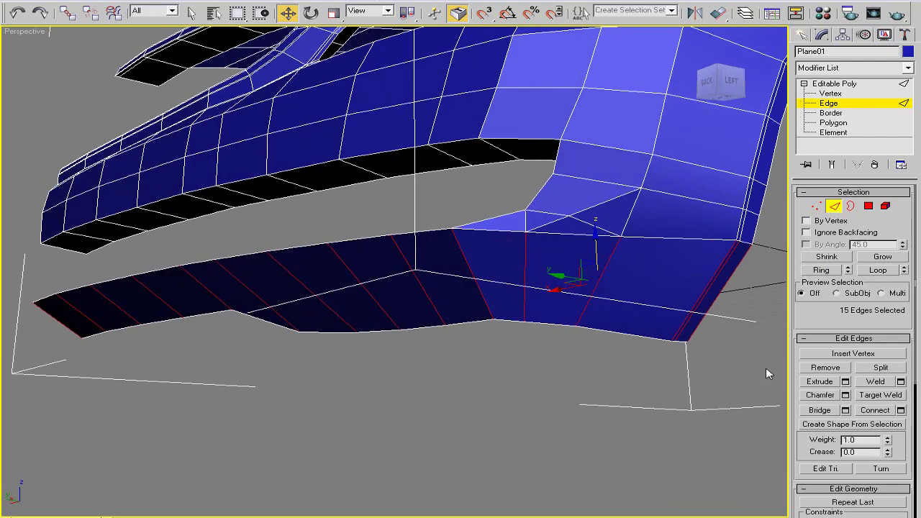
{"action": "left_click", "coordinate": [900, 410]}
{"action": "middle_click_drag", "start_coordinate": [440, 269], "coordinate": [602, 241], "text": "alt"}
{"action": "left_click", "coordinate": [724, 311]}
{"action": "left_click_drag", "start_coordinate": [724, 310], "coordinate": [723, 335]}
{"action": "mouse_move", "coordinate": [460, 244]}
{"action": "middle_mouse_down", "text": "alt"}
{"action": "mouse_move", "coordinate": [407, 230]}
{"action": "mouse_move", "coordinate": [377, 288]}
{"action": "middle_mouse_up", "text": "alt"}
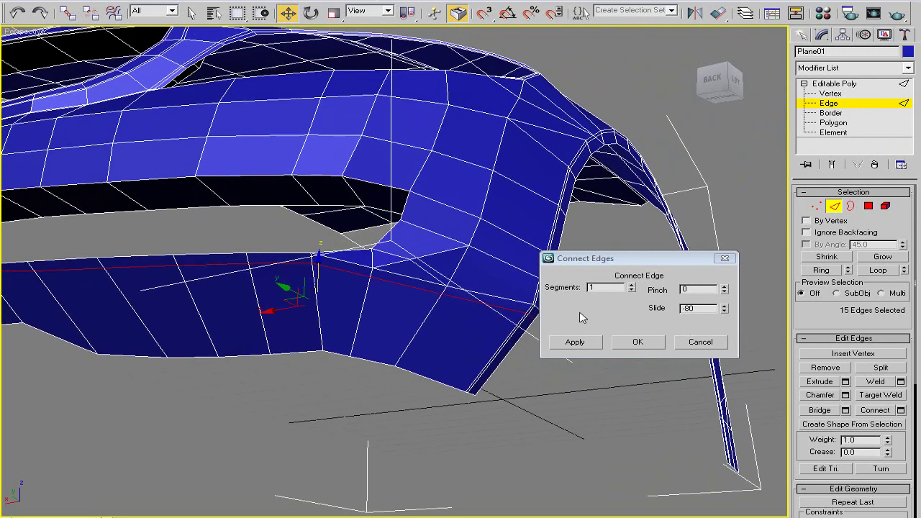
{"action": "middle_click_drag", "start_coordinate": [429, 269], "coordinate": [468, 268], "text": "alt"}
{"action": "left_click_drag", "start_coordinate": [723, 310], "coordinate": [724, 322]}
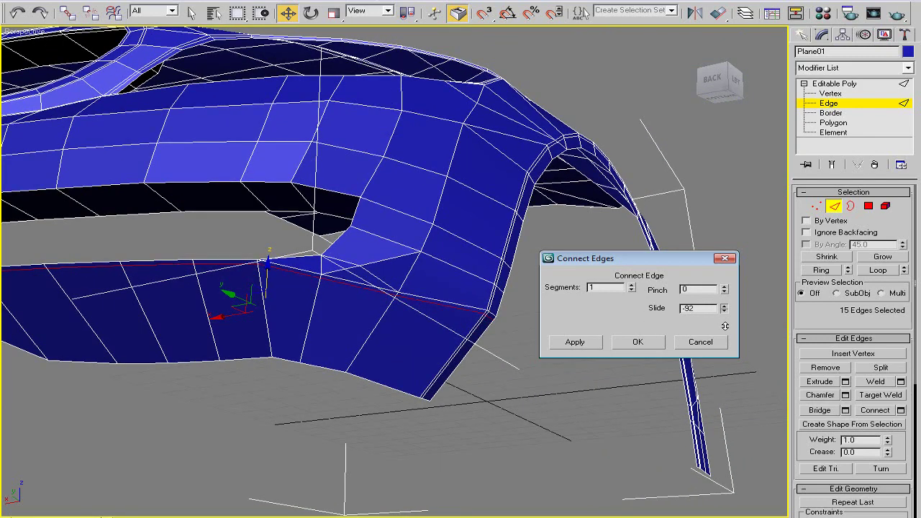
{"action": "left_click", "coordinate": [638, 342]}
Narrow the selection to six edges of the new loop and inspect that strip.
{"action": "mouse_move", "coordinate": [651, 346]}
{"action": "middle_mouse_down", "text": "alt"}
{"action": "mouse_move", "coordinate": [564, 276]}
{"action": "mouse_move", "coordinate": [376, 275]}
{"action": "mouse_move", "coordinate": [393, 255]}
{"action": "middle_mouse_up", "text": "alt"}
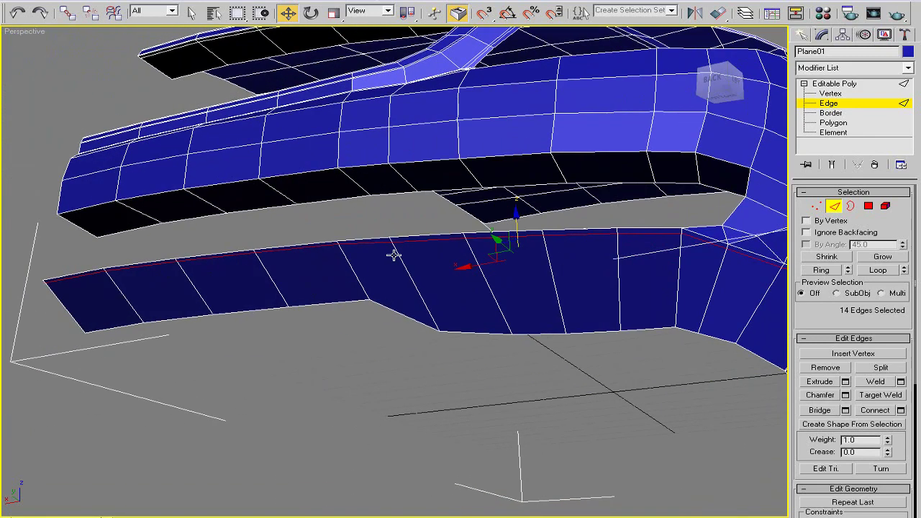
{"action": "middle_click_drag", "start_coordinate": [473, 325], "coordinate": [589, 335], "text": "alt"}
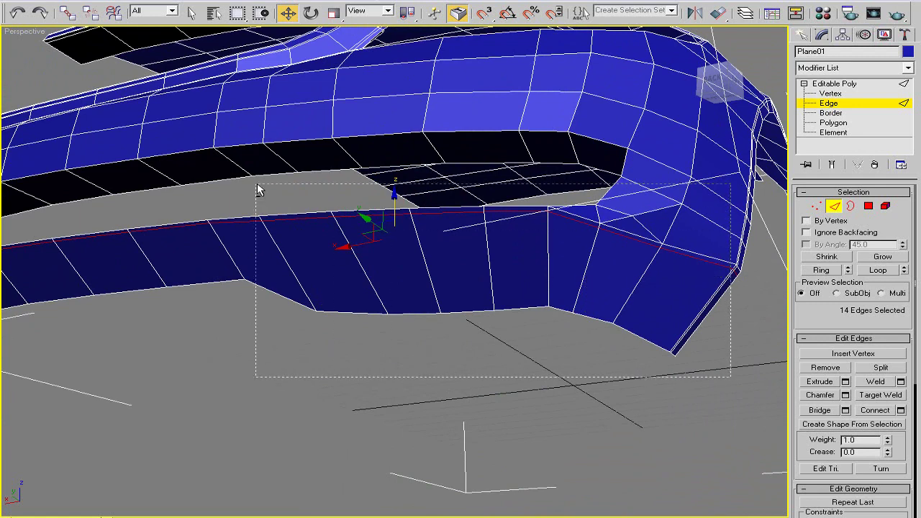
{"action": "left_click_drag", "start_coordinate": [257, 188], "coordinate": [258, 189], "text": "alt"}
{"action": "middle_click_drag", "start_coordinate": [257, 189], "coordinate": [504, 273], "text": "alt"}
{"action": "left_click_drag", "start_coordinate": [821, 317], "coordinate": [822, 192]}
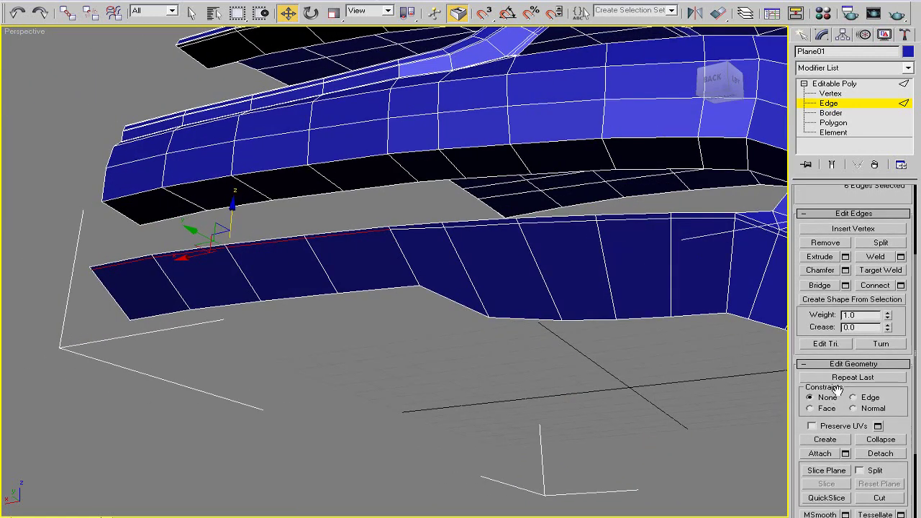
{"action": "scroll", "coordinate": [453, 280], "scroll_direction": "up", "scroll_amount": 1}
{"action": "scroll", "coordinate": [443, 269], "scroll_direction": "up", "scroll_amount": 2}
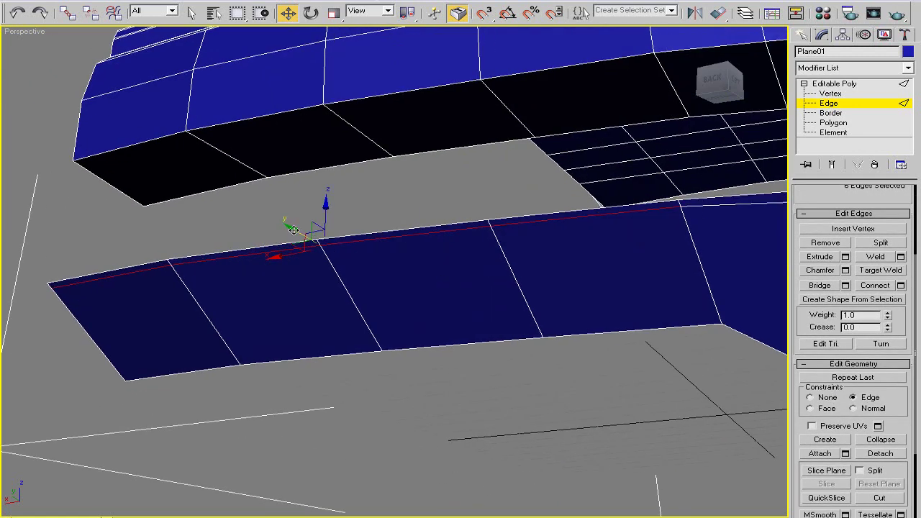
{"action": "mouse_move", "coordinate": [295, 228]}
{"action": "middle_mouse_down", "text": "alt"}
{"action": "mouse_move", "coordinate": [504, 251]}
{"action": "mouse_move", "coordinate": [438, 279]}
{"action": "mouse_move", "coordinate": [303, 292]}
{"action": "mouse_move", "coordinate": [380, 323]}
{"action": "mouse_move", "coordinate": [410, 292]}
{"action": "mouse_move", "coordinate": [640, 304]}
{"action": "middle_mouse_up", "text": "alt"}
Ring the strip edges and connect a centred edge loop with the slide reset to zero.
{"action": "scroll", "coordinate": [809, 198], "scroll_direction": "up", "scroll_amount": 3}
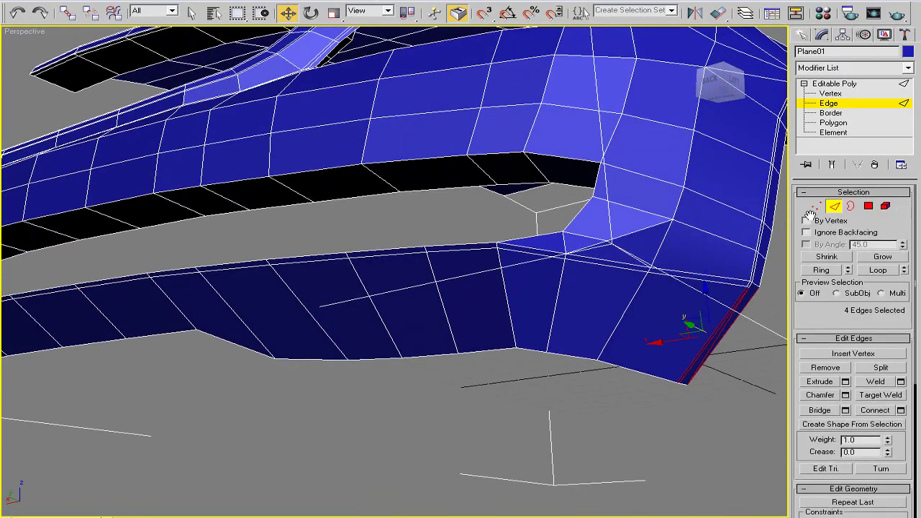
{"action": "left_click", "coordinate": [821, 270]}
{"action": "left_click", "coordinate": [901, 410]}
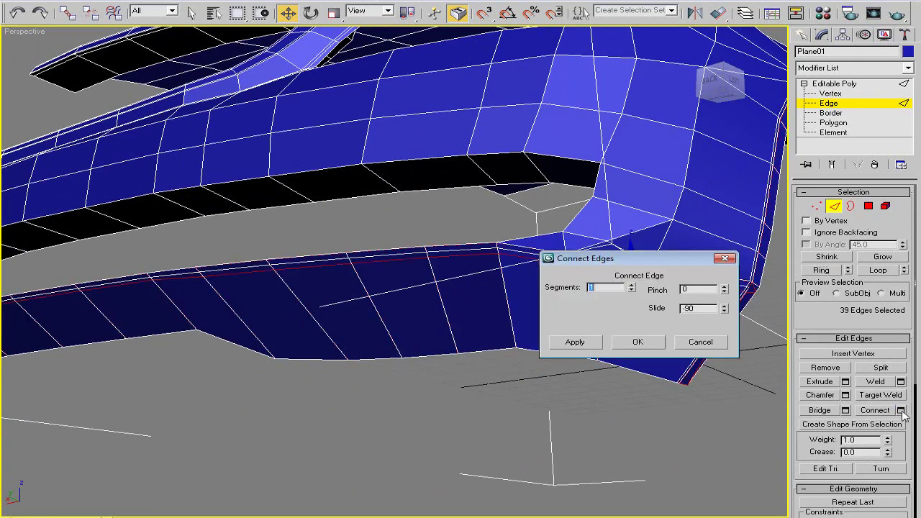
{"action": "type", "text": "0"}
{"action": "key", "text": "Return"}
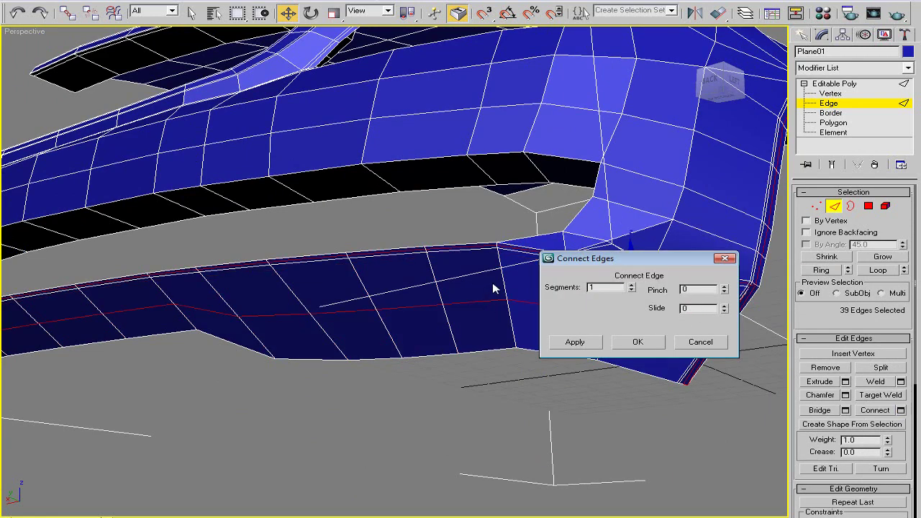
{"action": "left_click", "coordinate": [623, 347]}
{"action": "mouse_move", "coordinate": [353, 294]}
{"action": "middle_mouse_down", "text": "alt"}
{"action": "mouse_move", "coordinate": [524, 267]}
{"action": "mouse_move", "coordinate": [345, 247]}
{"action": "mouse_move", "coordinate": [457, 302]}
{"action": "mouse_move", "coordinate": [417, 267]}
{"action": "mouse_move", "coordinate": [328, 261]}
{"action": "mouse_move", "coordinate": [411, 292]}
{"action": "mouse_move", "coordinate": [343, 309]}
{"action": "mouse_move", "coordinate": [386, 303]}
{"action": "middle_mouse_up", "text": "alt"}
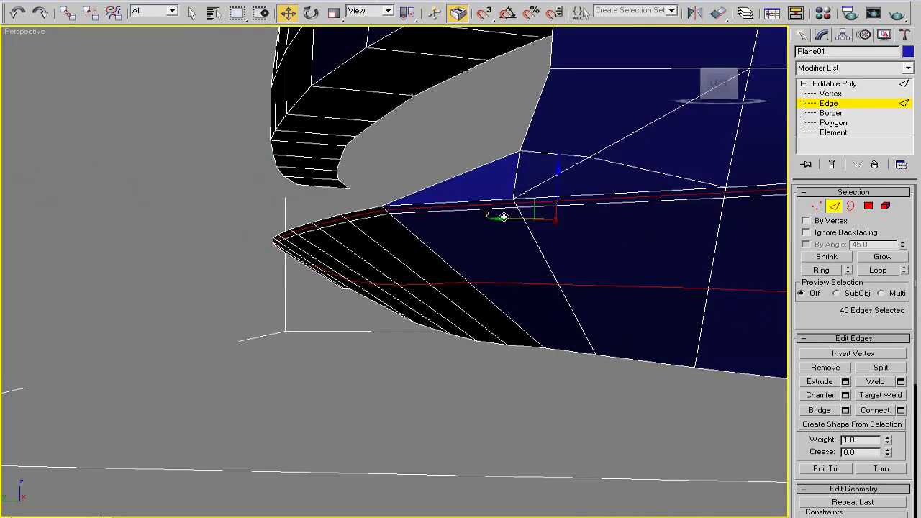
Nudge the selected loop edges slightly, set move constraints to Edge, and pick one strip edge.
{"action": "scroll", "coordinate": [827, 374], "scroll_direction": "down", "scroll_amount": 2}
{"action": "scroll", "coordinate": [825, 405], "scroll_direction": "down", "scroll_amount": 2}
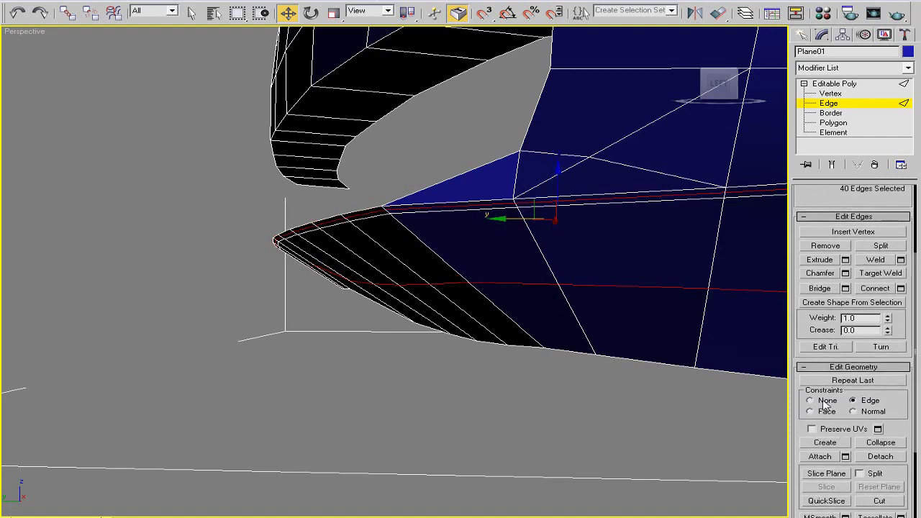
{"action": "left_click_drag", "start_coordinate": [506, 221], "coordinate": [500, 226]}
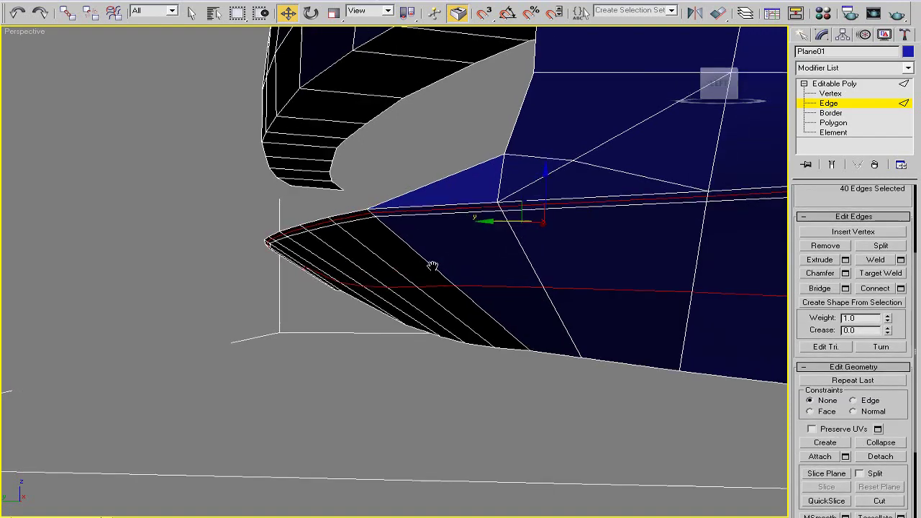
{"action": "mouse_move", "coordinate": [508, 230]}
{"action": "middle_mouse_down", "text": "alt"}
{"action": "mouse_move", "coordinate": [472, 257]}
{"action": "mouse_move", "coordinate": [538, 281]}
{"action": "mouse_move", "coordinate": [524, 302]}
{"action": "mouse_move", "coordinate": [573, 288]}
{"action": "middle_mouse_up", "text": "alt"}
{"action": "scroll", "coordinate": [489, 237], "scroll_direction": "down", "scroll_amount": 5}
{"action": "key", "text": "alt+r"}
{"action": "key", "text": "shift+x"}
{"action": "left_click", "coordinate": [494, 293]}
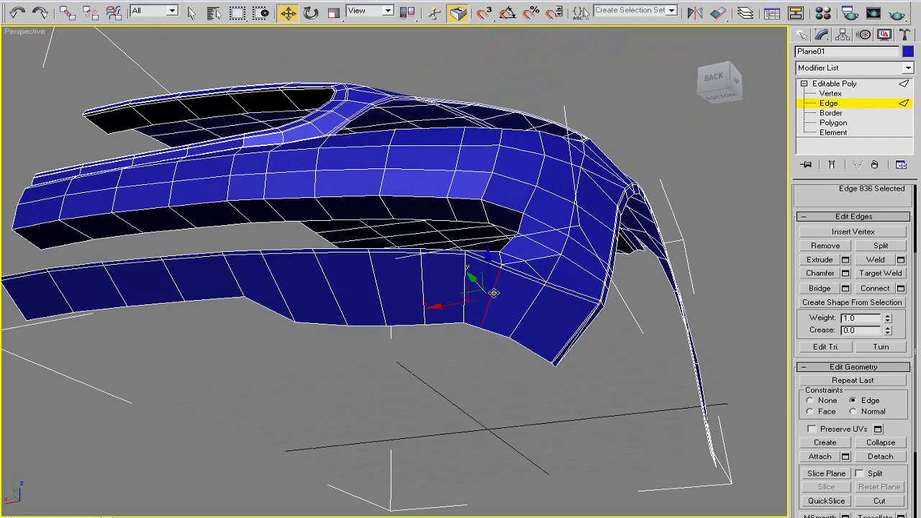
Ring the chosen edge and connect it into a new loop along the lower bumper strip.
{"action": "scroll", "coordinate": [828, 264], "scroll_direction": "up", "scroll_amount": 5}
{"action": "left_click", "coordinate": [821, 270]}
{"action": "left_click", "coordinate": [900, 410]}
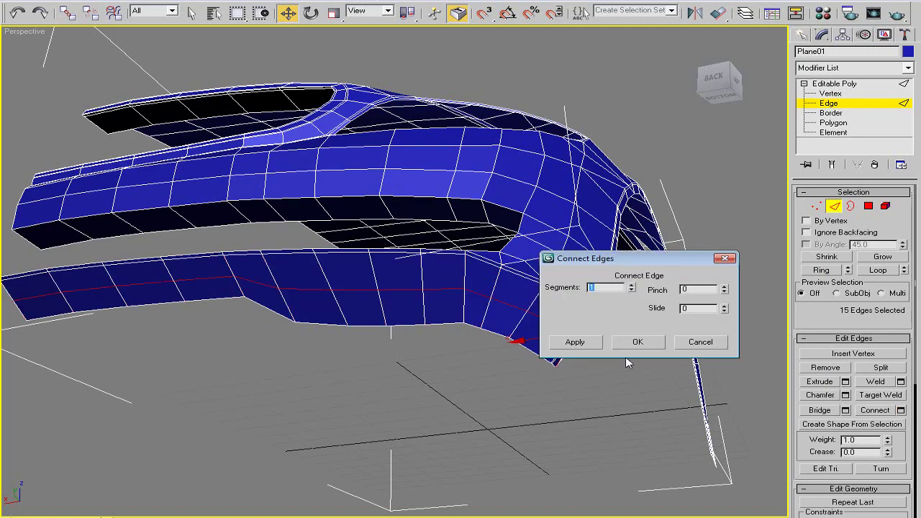
{"action": "left_click", "coordinate": [637, 343]}
{"action": "mouse_move", "coordinate": [496, 304]}
{"action": "middle_mouse_down", "text": "alt"}
{"action": "mouse_move", "coordinate": [451, 317]}
{"action": "mouse_move", "coordinate": [468, 291]}
{"action": "middle_mouse_up", "text": "alt"}
{"action": "scroll", "coordinate": [802, 436], "scroll_direction": "down", "scroll_amount": 3}
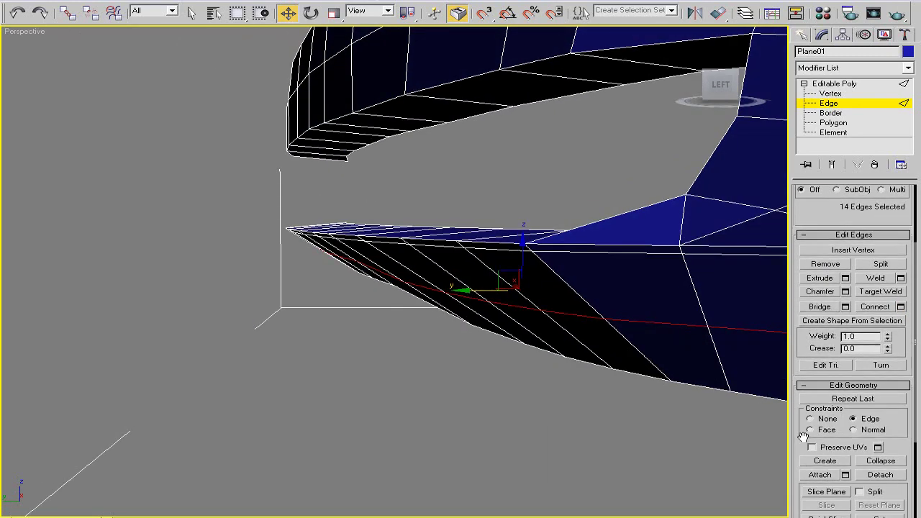
{"action": "mouse_move", "coordinate": [455, 325]}
{"action": "middle_mouse_down", "text": "alt"}
{"action": "mouse_move", "coordinate": [469, 293]}
{"action": "mouse_move", "coordinate": [456, 302]}
{"action": "mouse_move", "coordinate": [497, 314]}
{"action": "mouse_move", "coordinate": [486, 328]}
{"action": "mouse_move", "coordinate": [602, 280]}
{"action": "mouse_move", "coordinate": [649, 323]}
{"action": "mouse_move", "coordinate": [348, 304]}
{"action": "mouse_move", "coordinate": [428, 332]}
{"action": "mouse_move", "coordinate": [427, 323]}
{"action": "middle_mouse_up", "text": "alt"}
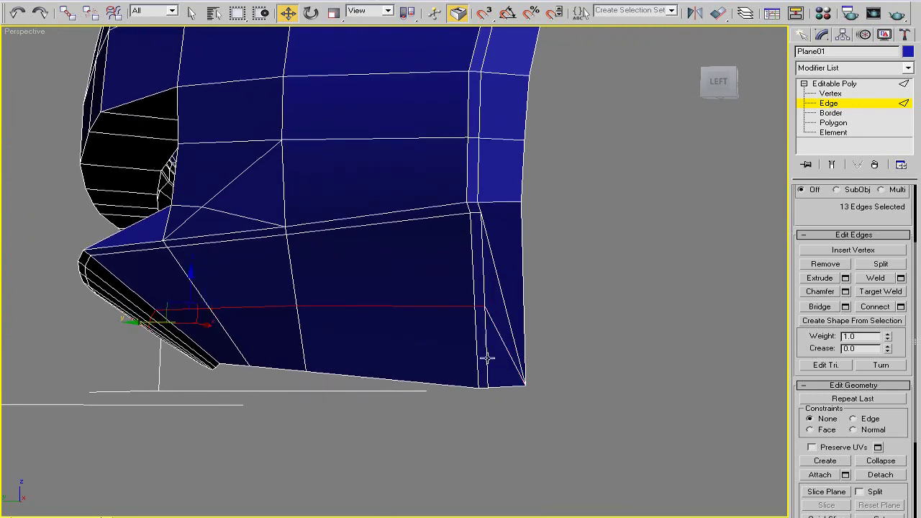
Use Cut to add a new edge across the fender's lower corner strip.
{"action": "scroll", "coordinate": [352, 301], "scroll_direction": "down", "scroll_amount": 2}
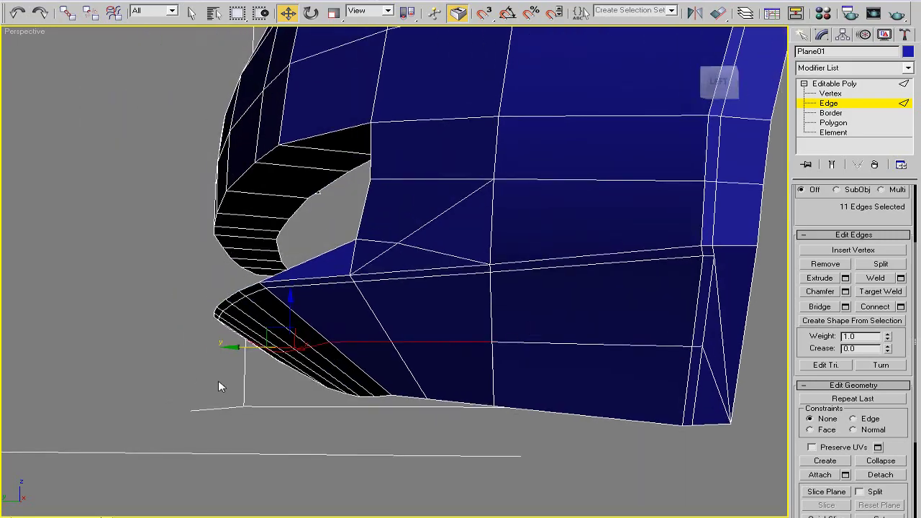
{"action": "scroll", "coordinate": [218, 381], "scroll_direction": "up", "scroll_amount": 2}
{"action": "scroll", "coordinate": [282, 347], "scroll_direction": "up", "scroll_amount": 1}
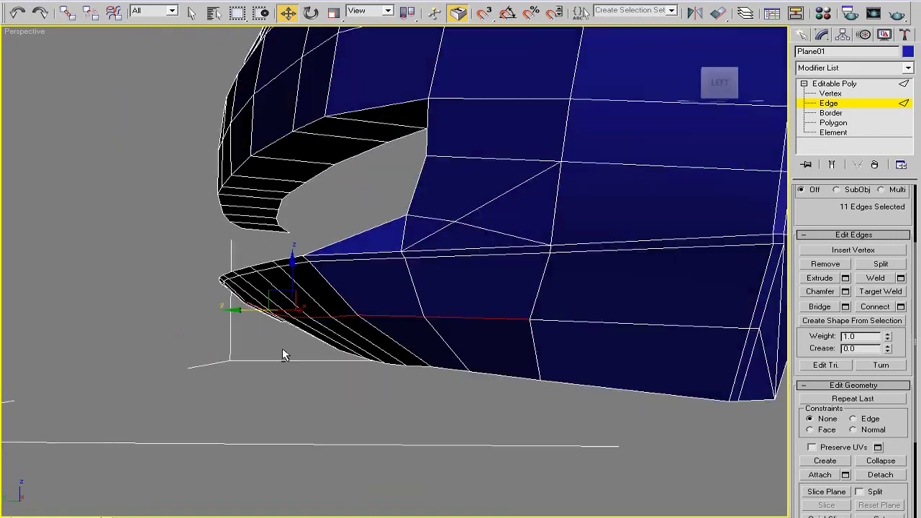
{"action": "scroll", "coordinate": [365, 348], "scroll_direction": "up", "scroll_amount": 3}
{"action": "scroll", "coordinate": [422, 350], "scroll_direction": "down", "scroll_amount": 3}
{"action": "mouse_move", "coordinate": [421, 349]}
{"action": "middle_mouse_down"}
{"action": "mouse_move", "coordinate": [360, 358]}
{"action": "mouse_move", "coordinate": [487, 336]}
{"action": "middle_mouse_up"}
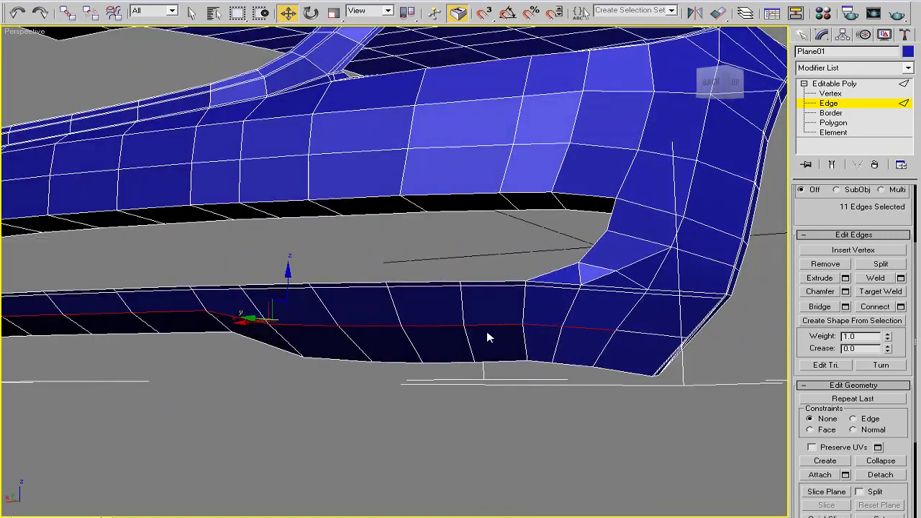
{"action": "scroll", "coordinate": [318, 315], "scroll_direction": "up", "scroll_amount": 2}
{"action": "scroll", "coordinate": [534, 304], "scroll_direction": "down", "scroll_amount": 2}
{"action": "scroll", "coordinate": [444, 263], "scroll_direction": "up", "scroll_amount": 3}
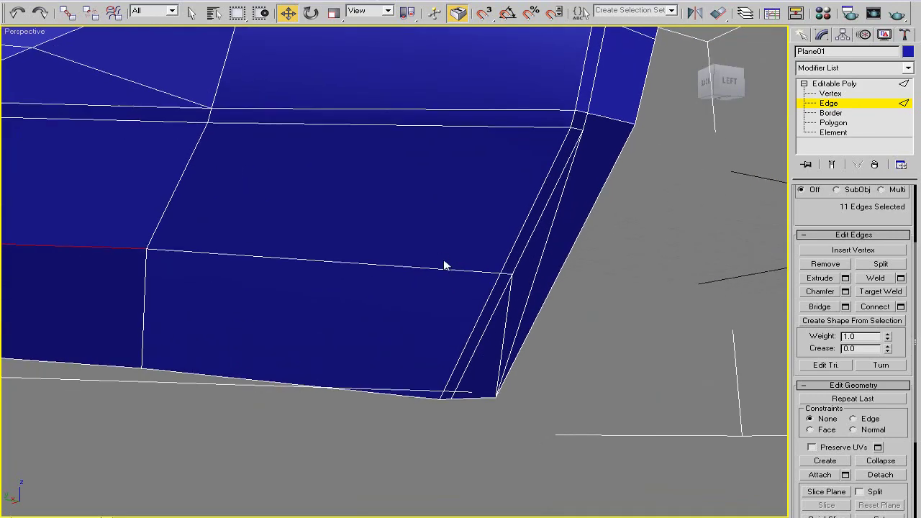
{"action": "scroll", "coordinate": [526, 290], "scroll_direction": "up", "scroll_amount": 2}
{"action": "scroll", "coordinate": [476, 317], "scroll_direction": "up", "scroll_amount": 1}
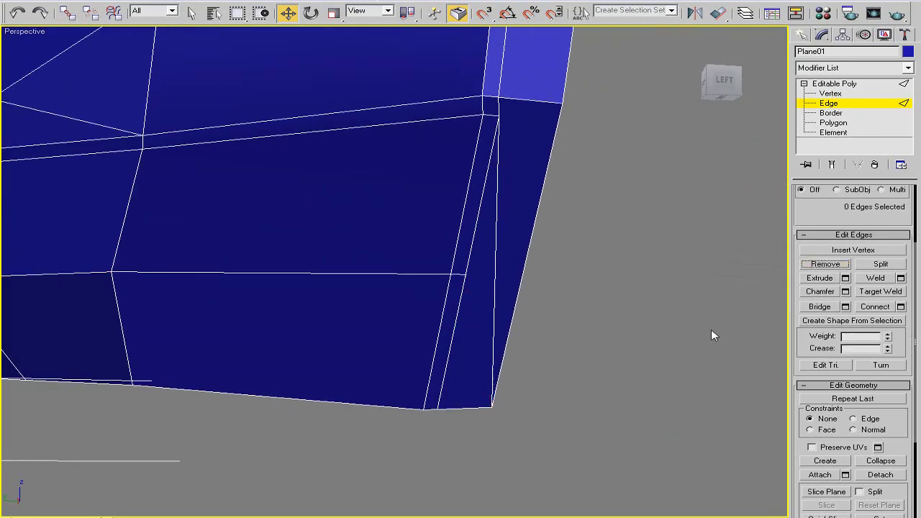
{"action": "scroll", "coordinate": [856, 359], "scroll_direction": "up", "scroll_amount": 1}
{"action": "scroll", "coordinate": [856, 396], "scroll_direction": "down", "scroll_amount": 2}
{"action": "left_click", "coordinate": [877, 458]}
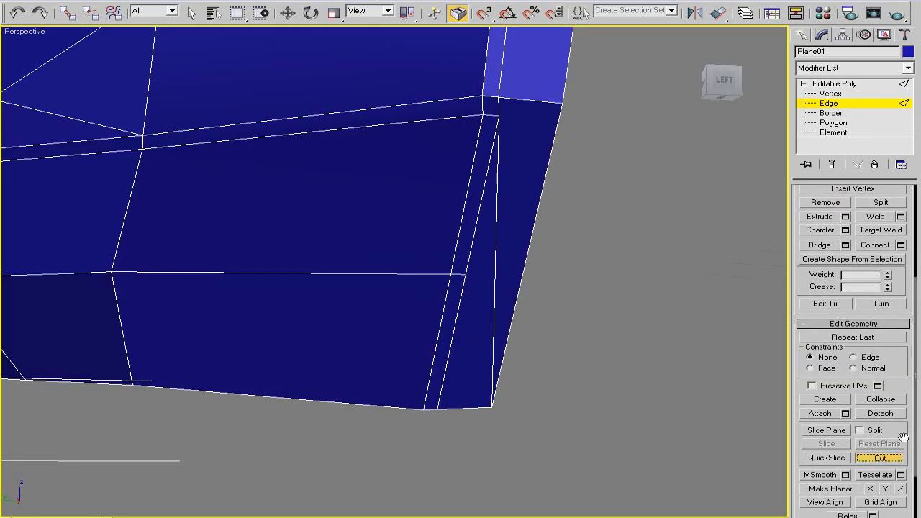
{"action": "scroll", "coordinate": [489, 316], "scroll_direction": "down", "scroll_amount": 1}
{"action": "scroll", "coordinate": [452, 309], "scroll_direction": "down", "scroll_amount": 2}
{"action": "scroll", "coordinate": [439, 323], "scroll_direction": "up", "scroll_amount": 1}
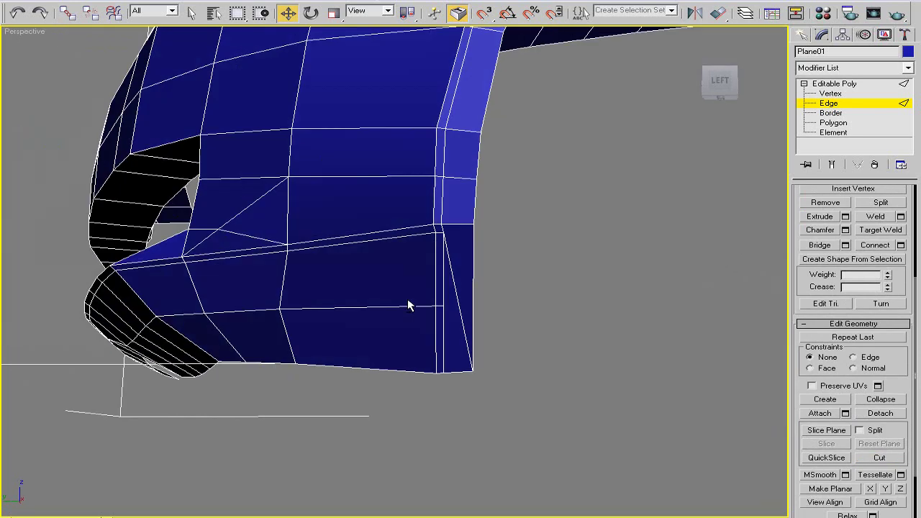
{"action": "scroll", "coordinate": [409, 304], "scroll_direction": "up", "scroll_amount": 1}
{"action": "scroll", "coordinate": [406, 308], "scroll_direction": "up", "scroll_amount": 1}
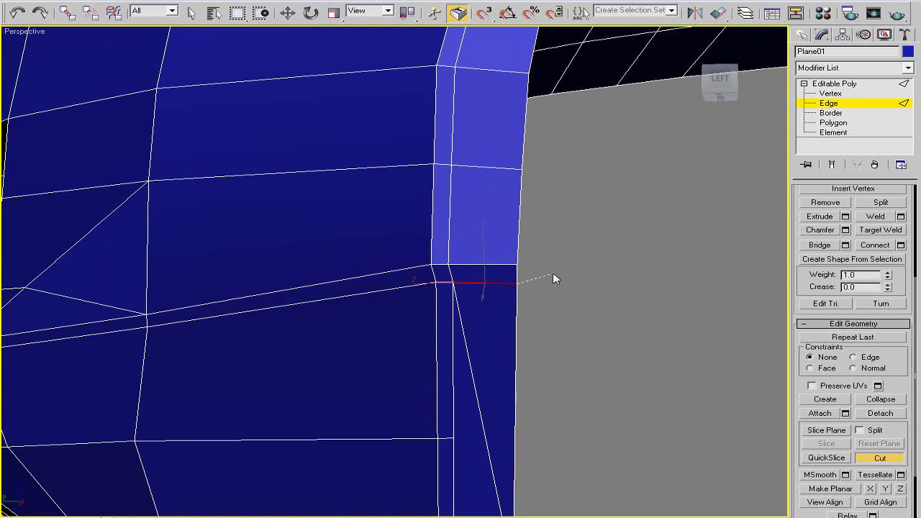
{"action": "middle_click_drag", "start_coordinate": [552, 279], "coordinate": [557, 206]}
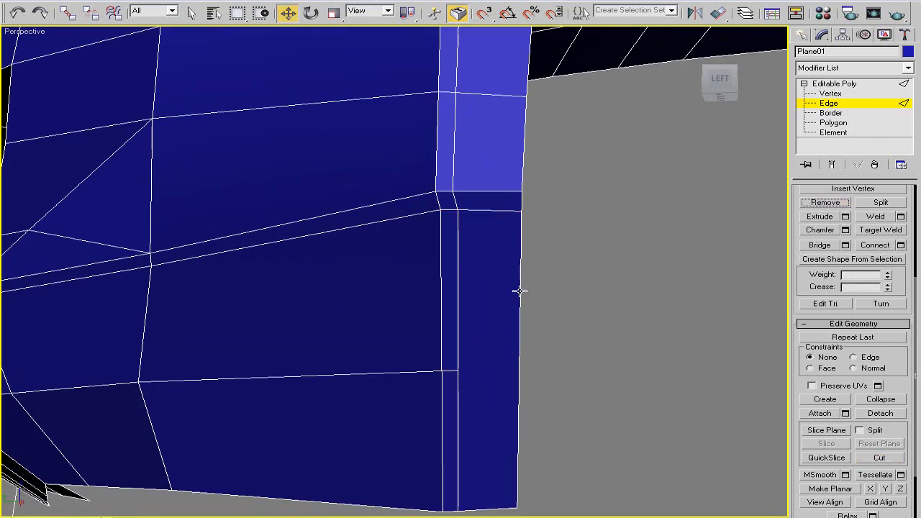
{"action": "middle_click_drag", "start_coordinate": [519, 290], "coordinate": [523, 287]}
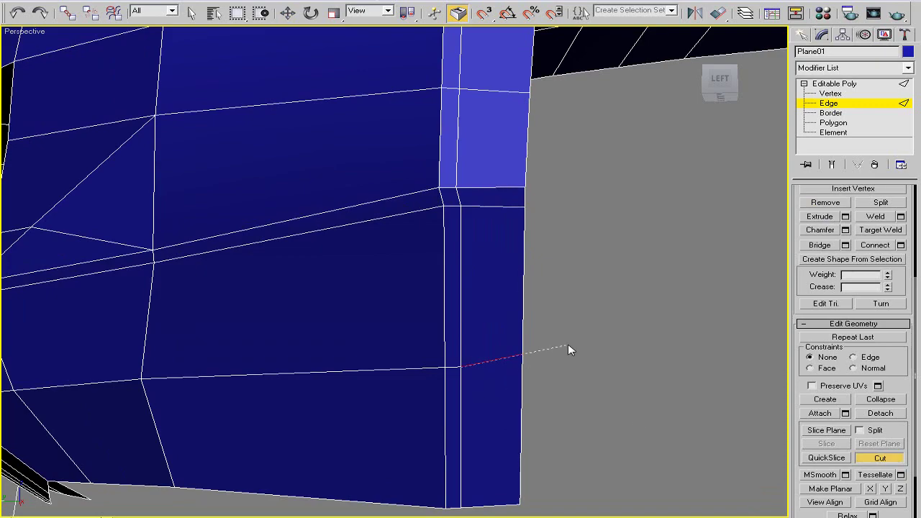
Check the corner cuts and select the two vertices where they meet at Vertex level.
{"action": "scroll", "coordinate": [482, 355], "scroll_direction": "down", "scroll_amount": 5}
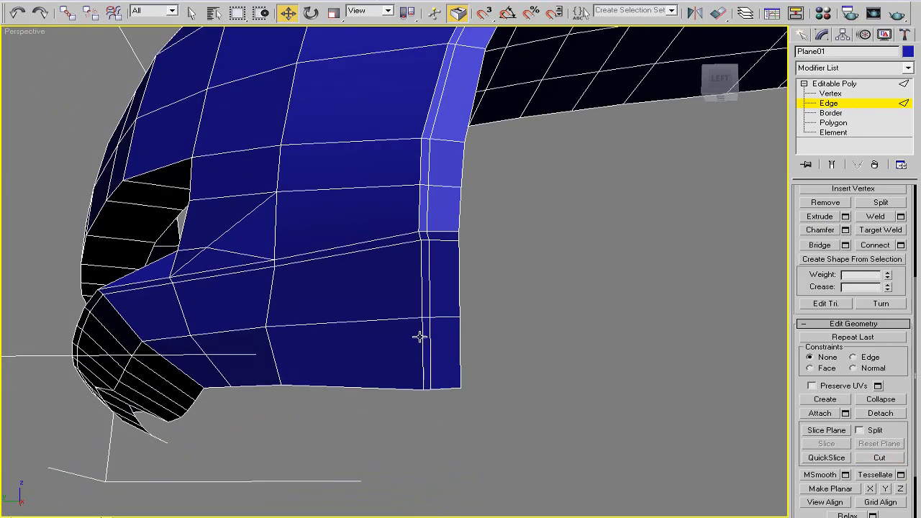
{"action": "middle_click_drag", "start_coordinate": [419, 335], "coordinate": [401, 281], "text": "alt"}
{"action": "scroll", "coordinate": [417, 294], "scroll_direction": "up", "scroll_amount": 3}
{"action": "scroll", "coordinate": [408, 320], "scroll_direction": "up", "scroll_amount": 4}
{"action": "middle_click_drag", "start_coordinate": [408, 321], "coordinate": [432, 287], "text": "alt"}
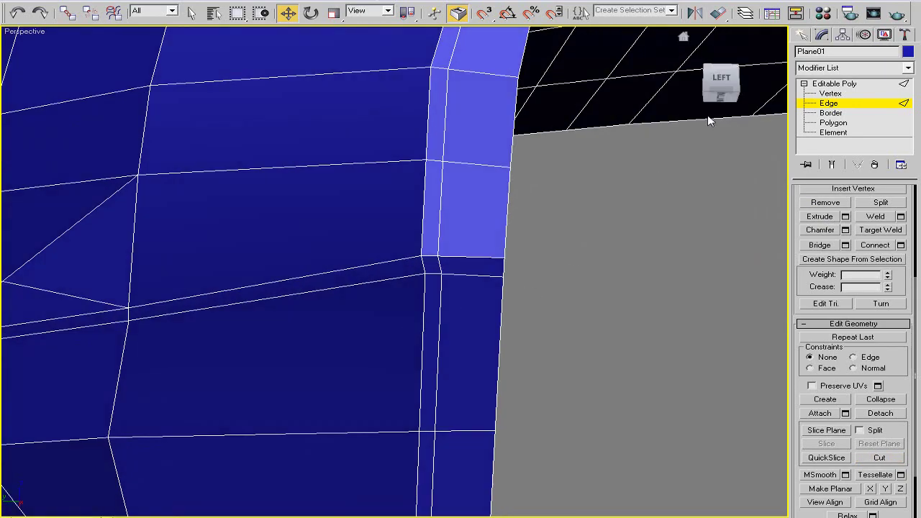
{"action": "key", "text": "1"}
{"action": "left_click_drag", "start_coordinate": [412, 256], "coordinate": [440, 278]}
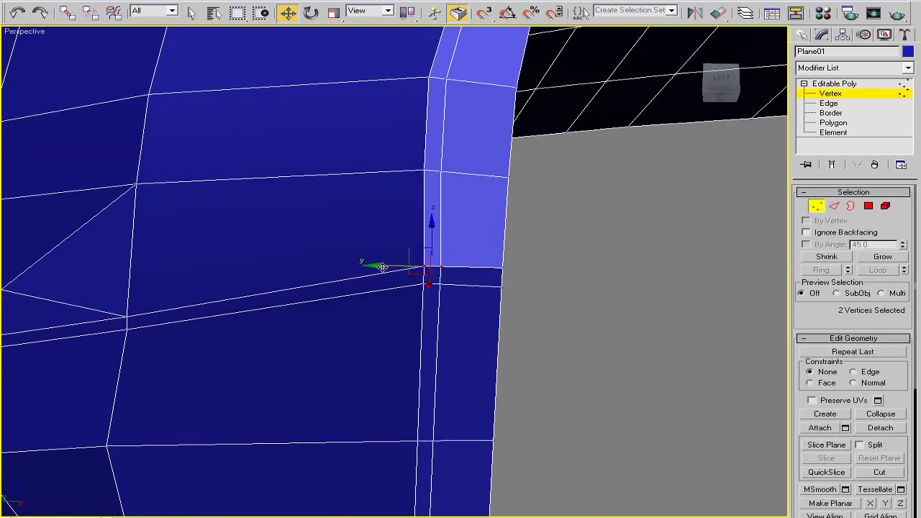
Orbit down to the bumper's underside lip for a closer look at the chosen vertex.
{"action": "mouse_move", "coordinate": [382, 267]}
{"action": "middle_mouse_down", "text": "alt"}
{"action": "mouse_move", "coordinate": [376, 300]}
{"action": "mouse_move", "coordinate": [462, 269]}
{"action": "mouse_move", "coordinate": [263, 266]}
{"action": "mouse_move", "coordinate": [410, 308]}
{"action": "mouse_move", "coordinate": [376, 348]}
{"action": "mouse_move", "coordinate": [361, 338]}
{"action": "middle_mouse_up", "text": "alt"}
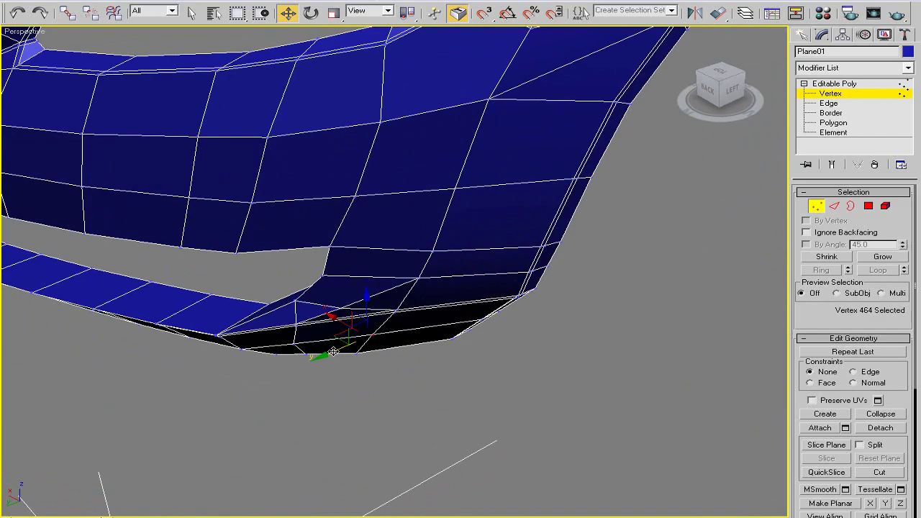
{"action": "scroll", "coordinate": [403, 352], "scroll_direction": "up", "scroll_amount": 5}
{"action": "scroll", "coordinate": [402, 352], "scroll_direction": "down", "scroll_amount": 1}
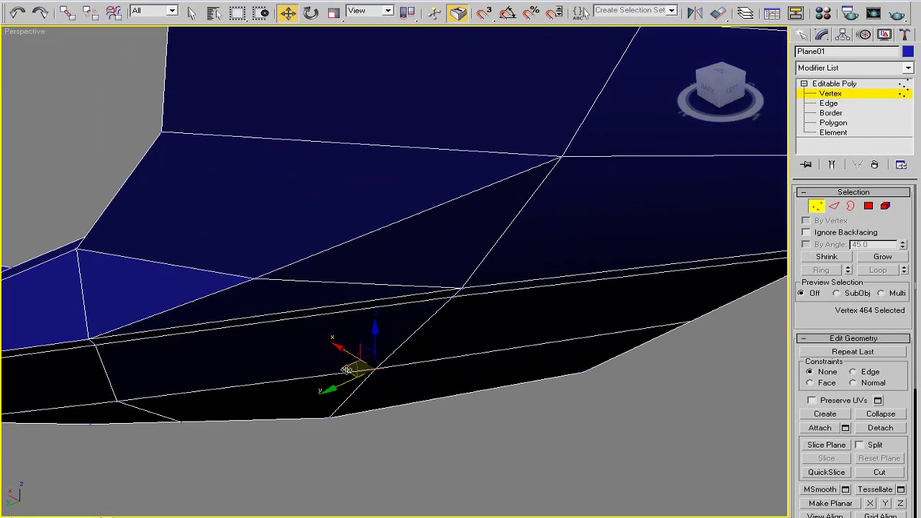
{"action": "mouse_move", "coordinate": [369, 379]}
{"action": "middle_mouse_down", "text": "alt"}
{"action": "mouse_move", "coordinate": [336, 353]}
{"action": "mouse_move", "coordinate": [384, 372]}
{"action": "mouse_move", "coordinate": [330, 370]}
{"action": "mouse_move", "coordinate": [350, 345]}
{"action": "mouse_move", "coordinate": [495, 343]}
{"action": "mouse_move", "coordinate": [429, 380]}
{"action": "mouse_move", "coordinate": [381, 340]}
{"action": "mouse_move", "coordinate": [425, 339]}
{"action": "mouse_move", "coordinate": [411, 302]}
{"action": "mouse_move", "coordinate": [418, 376]}
{"action": "mouse_move", "coordinate": [365, 308]}
{"action": "mouse_move", "coordinate": [369, 353]}
{"action": "mouse_move", "coordinate": [461, 351]}
{"action": "mouse_move", "coordinate": [458, 312]}
{"action": "middle_mouse_up", "text": "alt"}
Ring the edges around the lower lip and connect a new loop at slide -71.
{"action": "key", "text": "2"}
{"action": "left_click", "coordinate": [821, 269]}
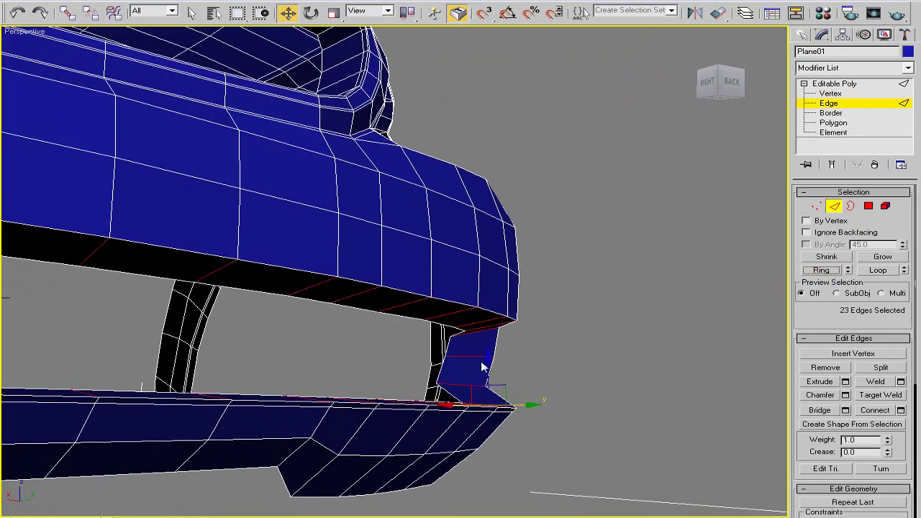
{"action": "middle_click_drag", "start_coordinate": [481, 365], "coordinate": [477, 395], "text": "alt"}
{"action": "left_click", "coordinate": [865, 416], "text": "shift"}
{"action": "middle_click_drag", "start_coordinate": [532, 337], "coordinate": [367, 379], "text": "alt"}
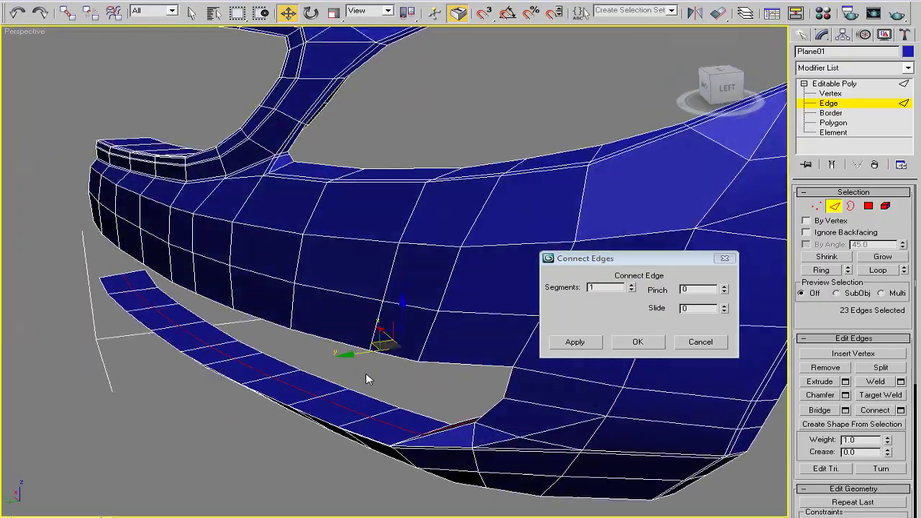
{"action": "middle_click_drag", "start_coordinate": [725, 398], "coordinate": [633, 338], "text": "alt"}
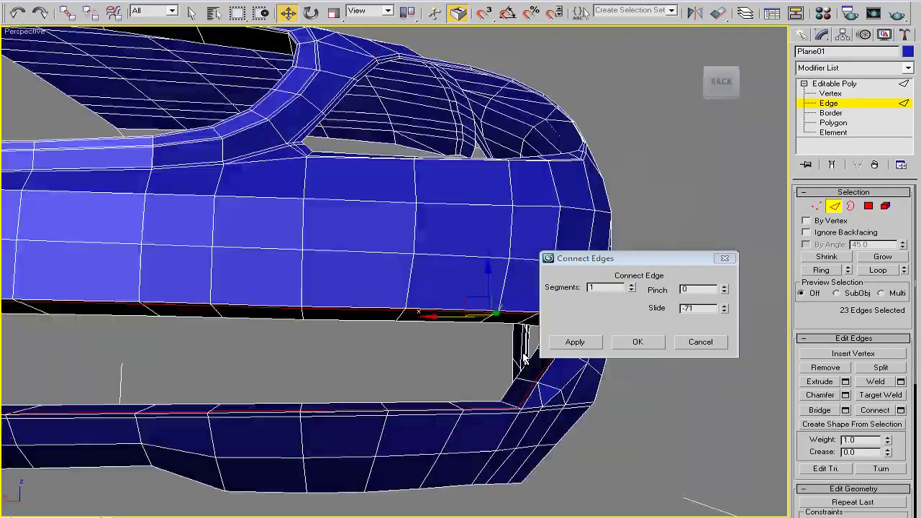
{"action": "left_click", "coordinate": [637, 342]}
{"action": "mouse_move", "coordinate": [452, 371]}
{"action": "middle_mouse_down", "text": "alt"}
{"action": "mouse_move", "coordinate": [523, 343]}
{"action": "mouse_move", "coordinate": [494, 359]}
{"action": "middle_mouse_up", "text": "alt"}
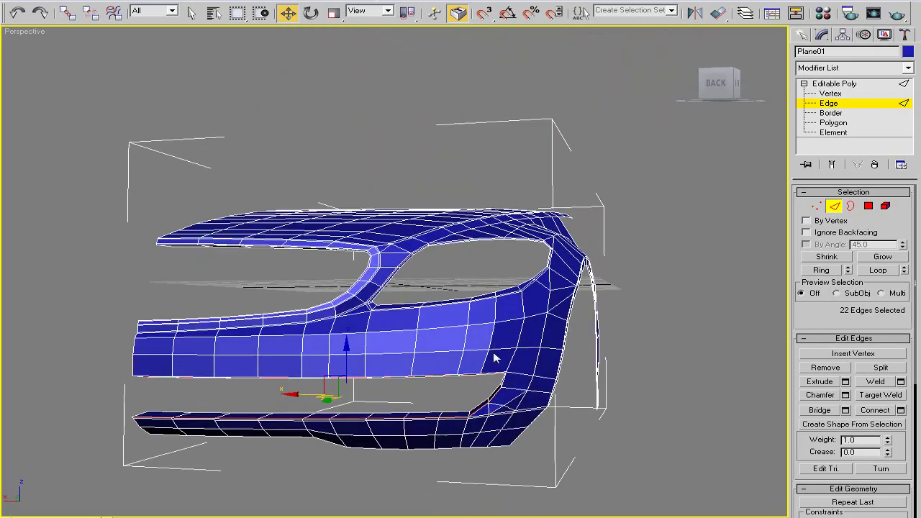
Exit Edge level, collapse the rollouts and turn on Use NURMS Subdivision for the shell.
{"action": "scroll", "coordinate": [510, 323], "scroll_direction": "up", "scroll_amount": 2}
{"action": "mouse_move", "coordinate": [509, 323]}
{"action": "middle_mouse_down", "text": "alt"}
{"action": "mouse_move", "coordinate": [526, 251]}
{"action": "mouse_move", "coordinate": [633, 340]}
{"action": "middle_mouse_up", "text": "alt"}
{"action": "left_click_drag", "start_coordinate": [825, 312], "coordinate": [812, 233]}
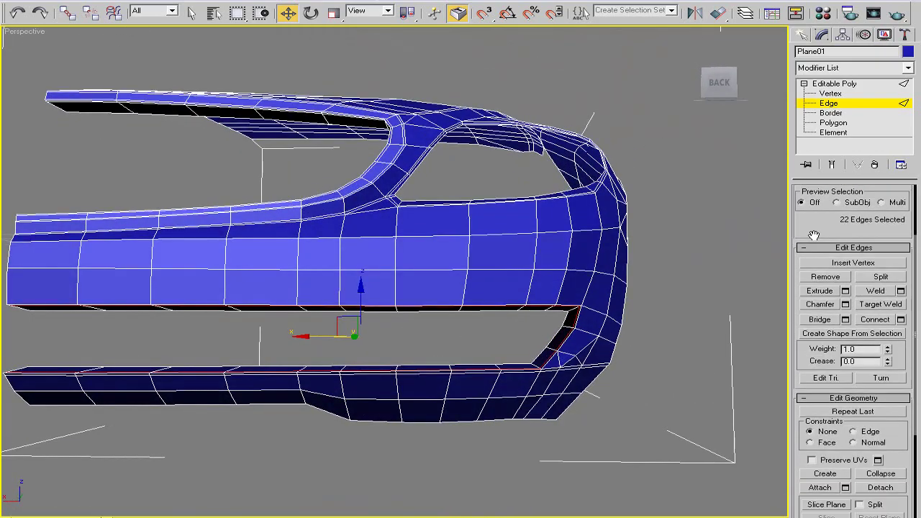
{"action": "left_click", "coordinate": [801, 35]}
{"action": "left_click", "coordinate": [821, 35]}
{"action": "left_click", "coordinate": [810, 193]}
{"action": "left_click", "coordinate": [806, 205]}
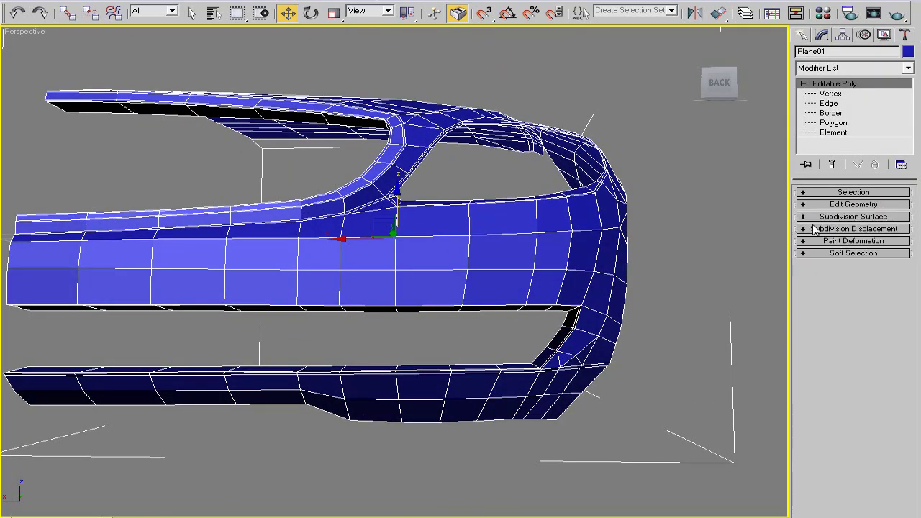
{"action": "left_click", "coordinate": [807, 243]}
{"action": "mouse_move", "coordinate": [631, 362]}
{"action": "middle_mouse_down", "text": "alt"}
{"action": "mouse_move", "coordinate": [503, 302]}
{"action": "mouse_move", "coordinate": [497, 288]}
{"action": "middle_mouse_up", "text": "alt"}
Test-render the smoothed body from the front and again from a side view.
{"action": "left_click", "coordinate": [895, 16]}
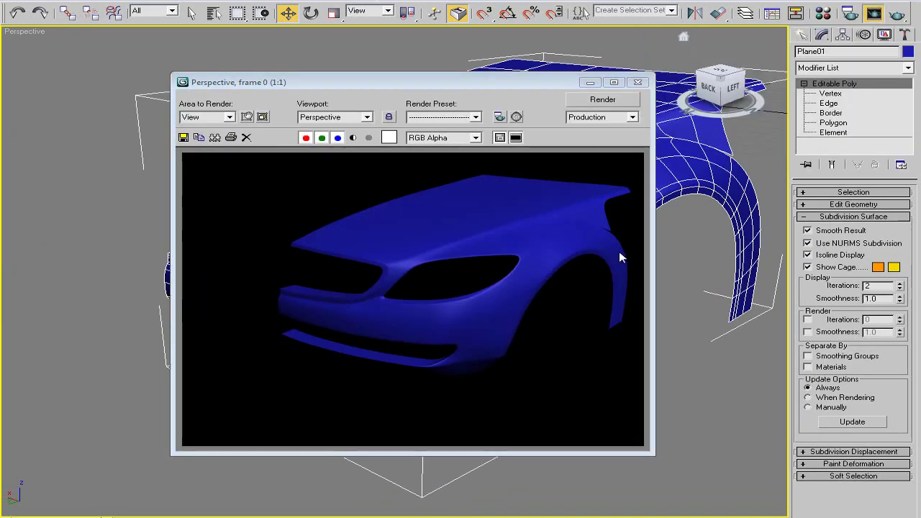
{"action": "left_click", "coordinate": [640, 85]}
{"action": "middle_click_drag", "start_coordinate": [633, 144], "coordinate": [504, 201], "text": "alt"}
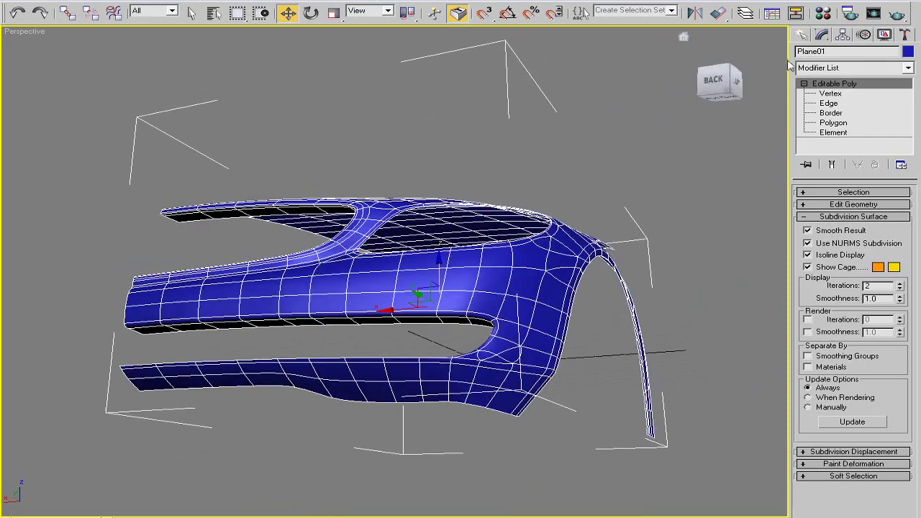
{"action": "key", "text": "shift+q"}
{"action": "left_click", "coordinate": [637, 82]}
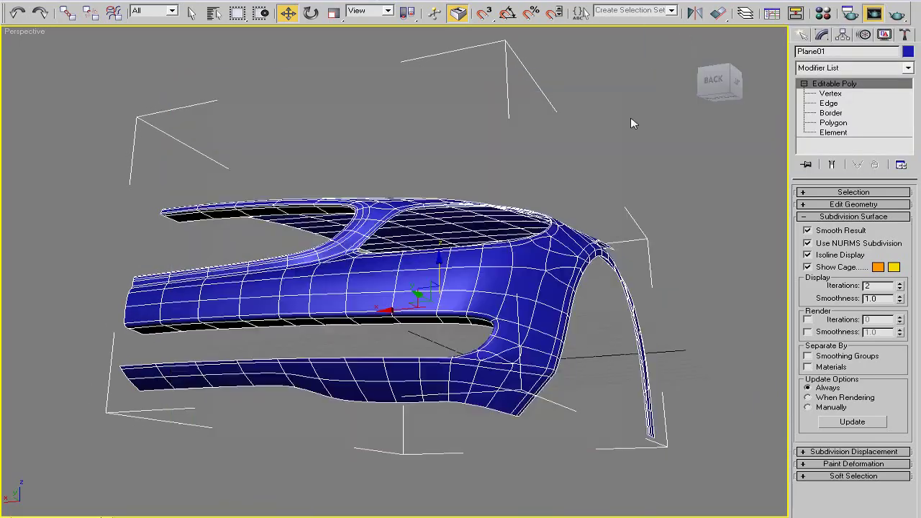
{"action": "middle_click_drag", "start_coordinate": [630, 117], "coordinate": [757, 246], "text": "alt"}
Turn off NURMS smoothing to show the faceted cage and zoom to the bumper corner.
{"action": "left_click", "coordinate": [807, 244]}
{"action": "scroll", "coordinate": [532, 249], "scroll_direction": "up", "scroll_amount": 2}
{"action": "scroll", "coordinate": [504, 259], "scroll_direction": "up", "scroll_amount": 5}
{"action": "mouse_move", "coordinate": [455, 265]}
{"action": "middle_mouse_down", "text": "alt"}
{"action": "mouse_move", "coordinate": [364, 300]}
{"action": "mouse_move", "coordinate": [430, 324]}
{"action": "mouse_move", "coordinate": [499, 300]}
{"action": "mouse_move", "coordinate": [355, 269]}
{"action": "middle_mouse_up", "text": "alt"}
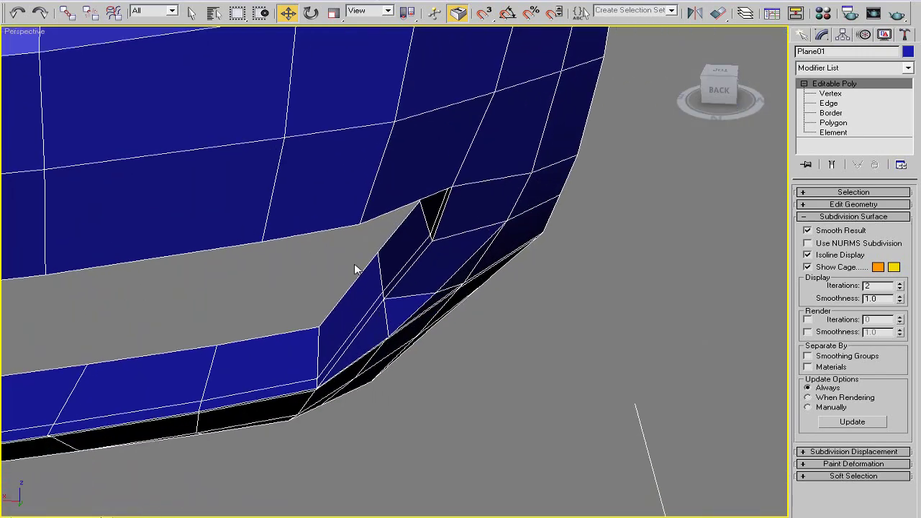
Switch to Vertex level and orbit around the bumper corner mesh.
{"action": "left_click", "coordinate": [831, 94]}
{"action": "middle_click_drag", "start_coordinate": [402, 288], "coordinate": [436, 279], "text": "alt"}
{"action": "mouse_move", "coordinate": [355, 259]}
{"action": "middle_mouse_down", "text": "alt"}
{"action": "mouse_move", "coordinate": [416, 297]}
{"action": "mouse_move", "coordinate": [309, 191]}
{"action": "mouse_move", "coordinate": [495, 270]}
{"action": "mouse_move", "coordinate": [425, 187]}
{"action": "mouse_move", "coordinate": [390, 208]}
{"action": "mouse_move", "coordinate": [466, 293]}
{"action": "middle_mouse_up", "text": "alt"}
{"action": "scroll", "coordinate": [413, 297], "scroll_direction": "up", "scroll_amount": 3}
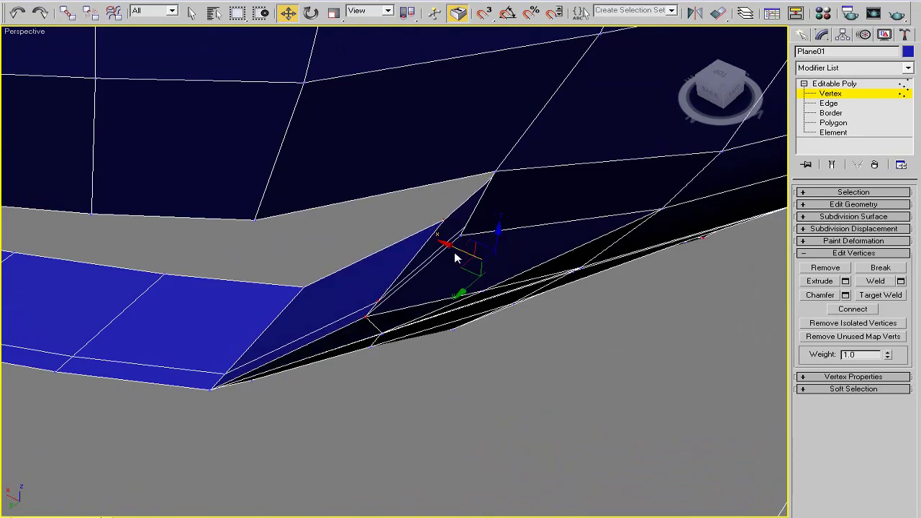
{"action": "mouse_move", "coordinate": [454, 258]}
{"action": "middle_mouse_down", "text": "alt"}
{"action": "mouse_move", "coordinate": [417, 199]}
{"action": "mouse_move", "coordinate": [312, 232]}
{"action": "mouse_move", "coordinate": [462, 264]}
{"action": "mouse_move", "coordinate": [448, 262]}
{"action": "mouse_move", "coordinate": [489, 215]}
{"action": "mouse_move", "coordinate": [586, 257]}
{"action": "mouse_move", "coordinate": [849, 6]}
{"action": "middle_mouse_up", "text": "alt"}
{"action": "scroll", "coordinate": [449, 262], "scroll_direction": "down", "scroll_amount": 3}
Re-enable NURMS for a bumper test render, then turn it off and zoom into the opening corner.
{"action": "left_click", "coordinate": [824, 217]}
{"action": "left_click", "coordinate": [807, 242]}
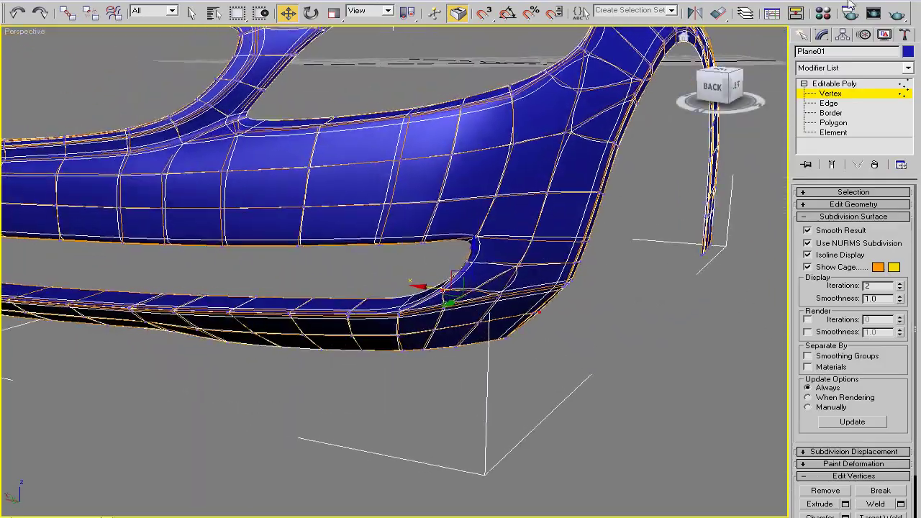
{"action": "left_click", "coordinate": [896, 13]}
{"action": "left_click", "coordinate": [642, 84]}
{"action": "left_click", "coordinate": [807, 243]}
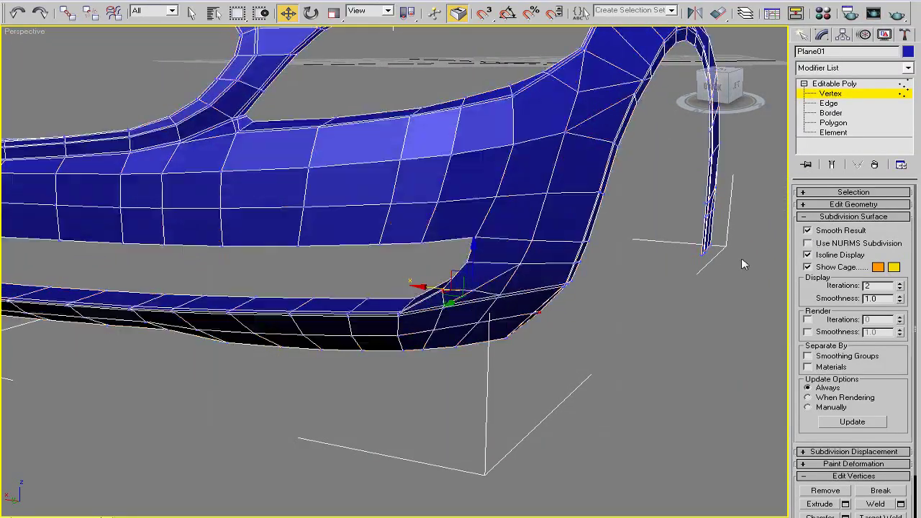
{"action": "scroll", "coordinate": [549, 251], "scroll_direction": "up", "scroll_amount": 3}
{"action": "scroll", "coordinate": [549, 251], "scroll_direction": "up", "scroll_amount": 2}
{"action": "mouse_move", "coordinate": [548, 252]}
{"action": "middle_mouse_down"}
{"action": "mouse_move", "coordinate": [443, 246]}
{"action": "mouse_move", "coordinate": [410, 283]}
{"action": "middle_mouse_up"}
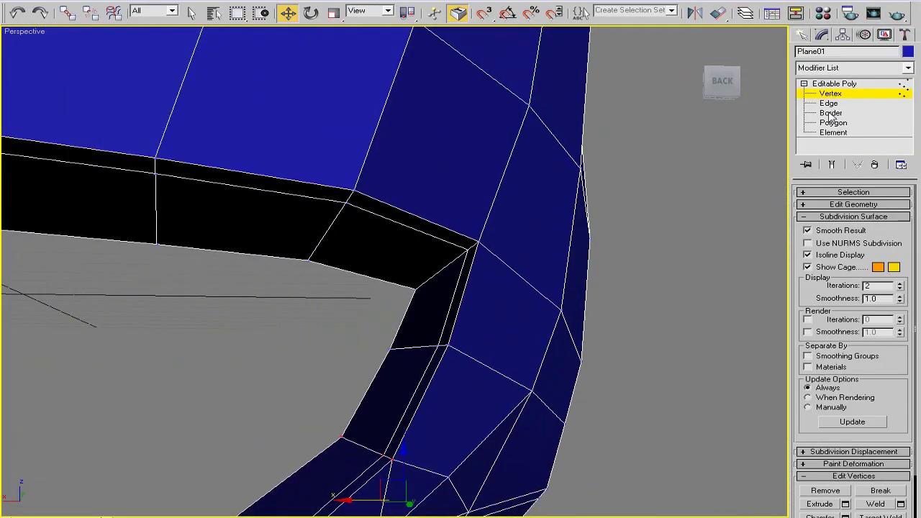
At Edge level, add a connecting edge with slide 65 at the lower bumper corner.
{"action": "key", "text": "2"}
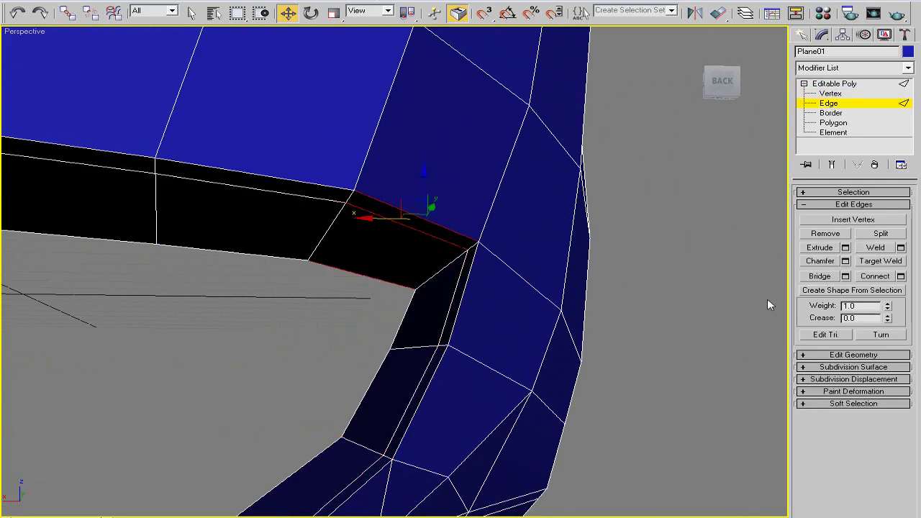
{"action": "mouse_move", "coordinate": [770, 305]}
{"action": "middle_mouse_down", "text": "alt"}
{"action": "mouse_move", "coordinate": [520, 273]}
{"action": "mouse_move", "coordinate": [470, 286]}
{"action": "mouse_move", "coordinate": [775, 291]}
{"action": "middle_mouse_up", "text": "alt"}
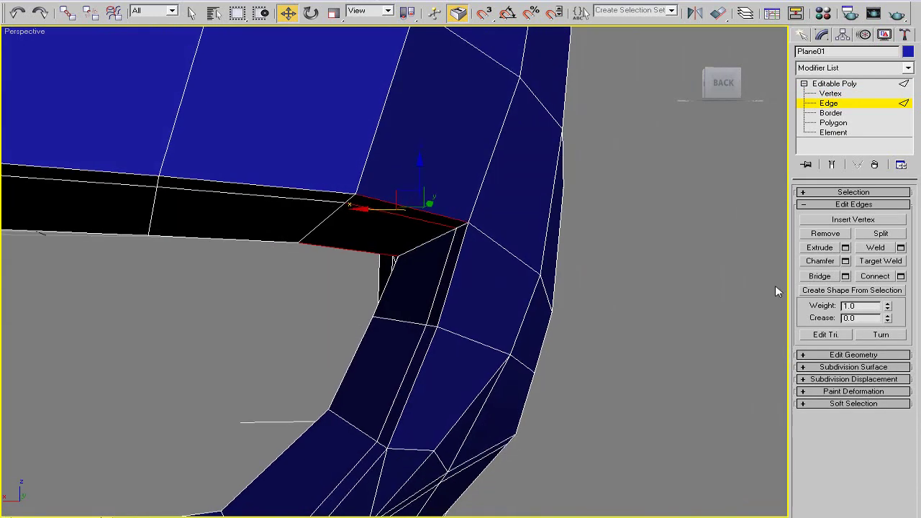
{"action": "left_click", "coordinate": [901, 276]}
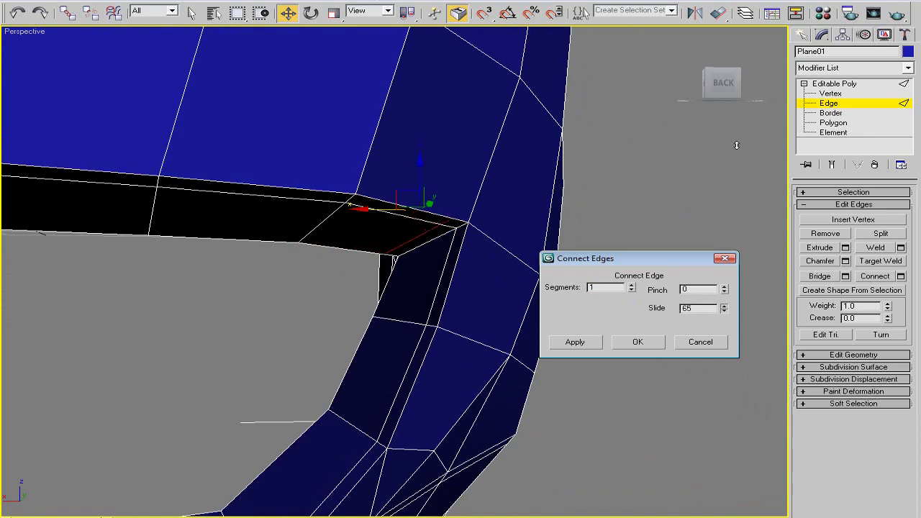
{"action": "left_click", "coordinate": [637, 343]}
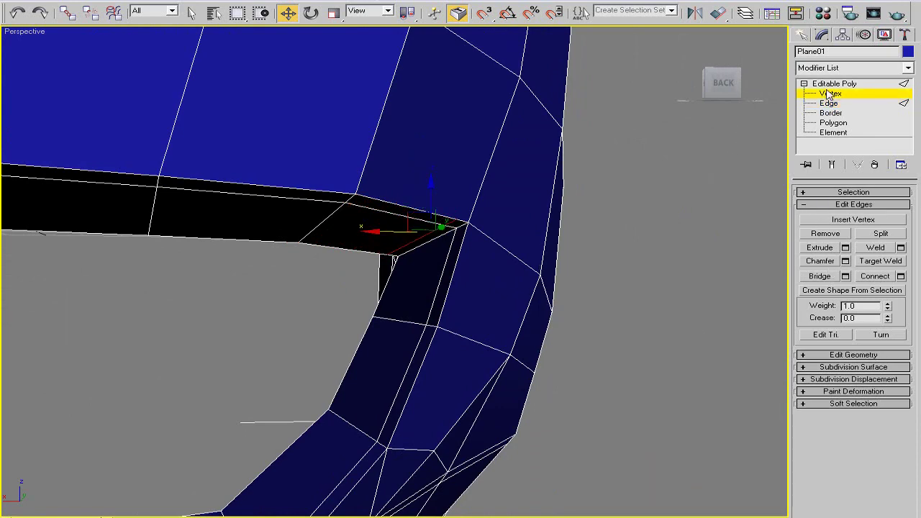
Cut a diagonal edge by hand into the bumper corner with Edit Geometry > Cut.
{"action": "left_click", "coordinate": [820, 205]}
{"action": "left_click", "coordinate": [879, 338]}
{"action": "scroll", "coordinate": [520, 187], "scroll_direction": "up", "scroll_amount": 3}
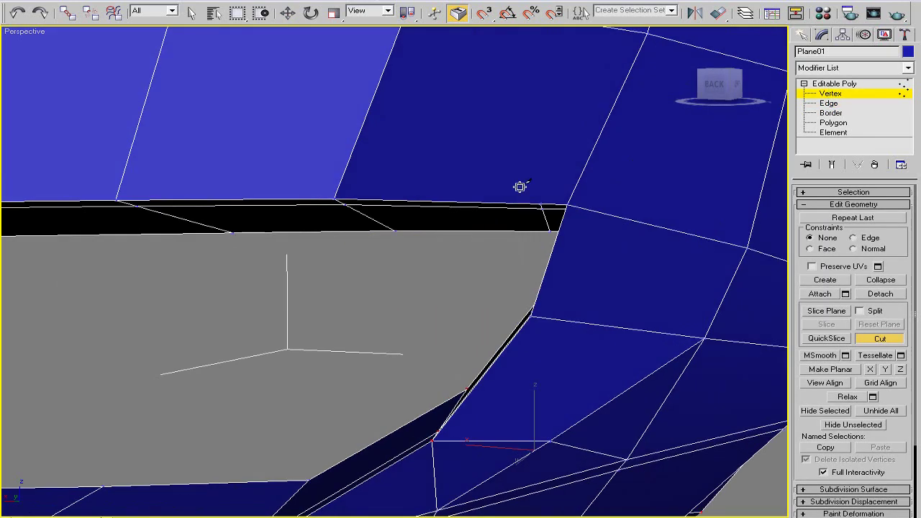
{"action": "scroll", "coordinate": [464, 295], "scroll_direction": "up", "scroll_amount": 3}
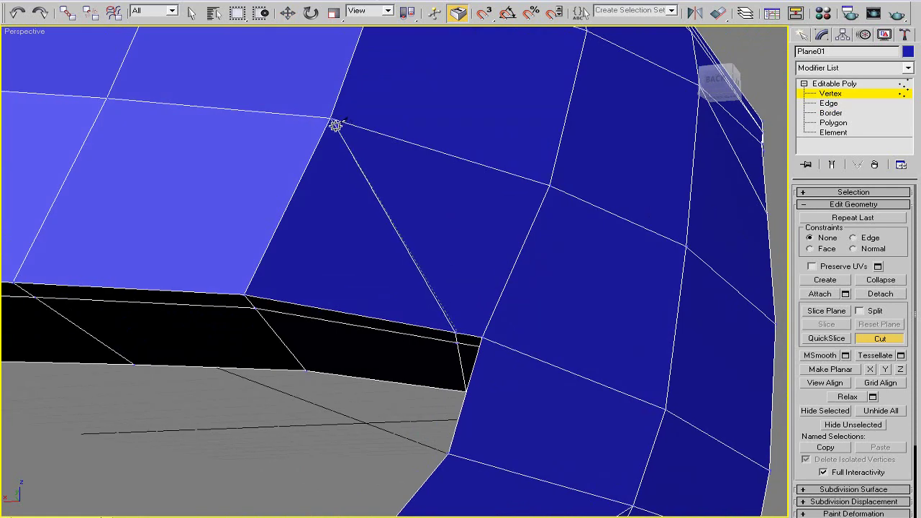
{"action": "left_click", "coordinate": [872, 342]}
Turn Use NURMS Subdivision back on and zoom out to see the whole bumper.
{"action": "scroll", "coordinate": [424, 277], "scroll_direction": "down", "scroll_amount": 2}
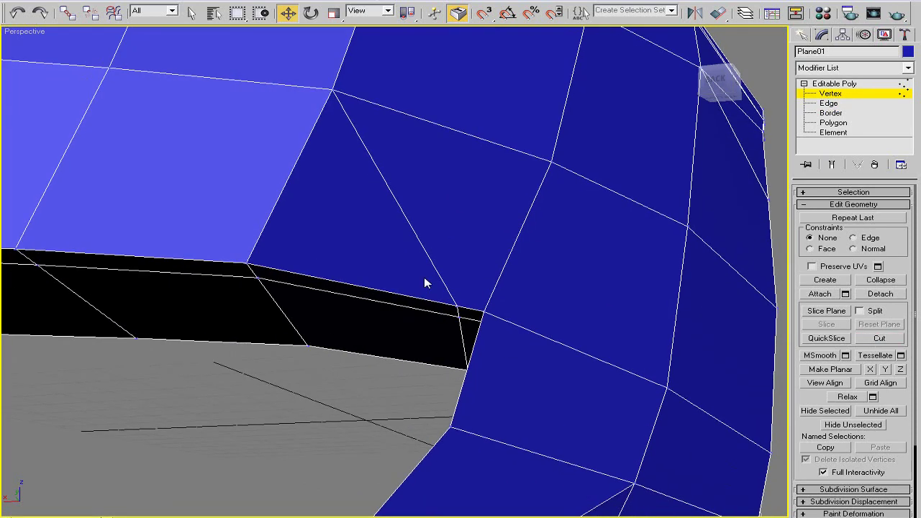
{"action": "scroll", "coordinate": [424, 277], "scroll_direction": "down", "scroll_amount": 2}
{"action": "scroll", "coordinate": [827, 370], "scroll_direction": "down", "scroll_amount": 4}
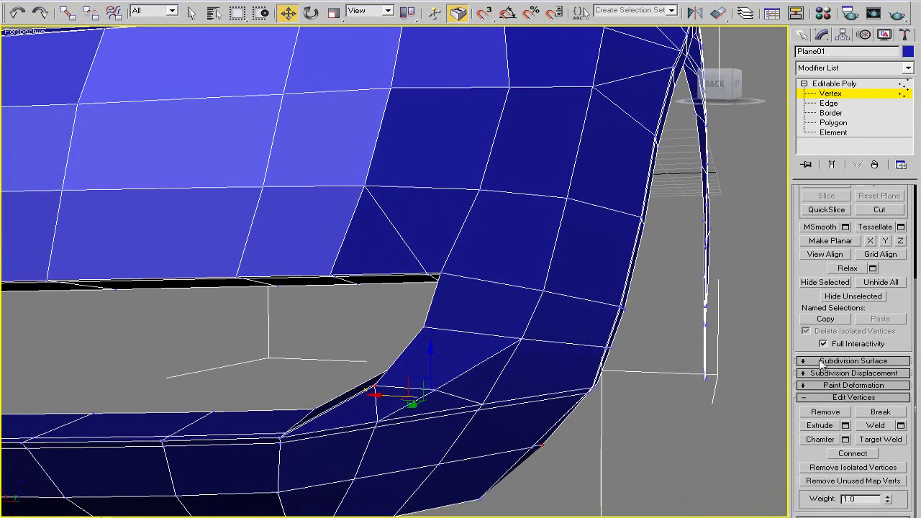
{"action": "left_click", "coordinate": [820, 361]}
{"action": "left_click", "coordinate": [807, 339]}
{"action": "middle_click_drag", "start_coordinate": [575, 324], "coordinate": [552, 302], "text": "alt"}
{"action": "scroll", "coordinate": [552, 302], "scroll_direction": "down", "scroll_amount": 3}
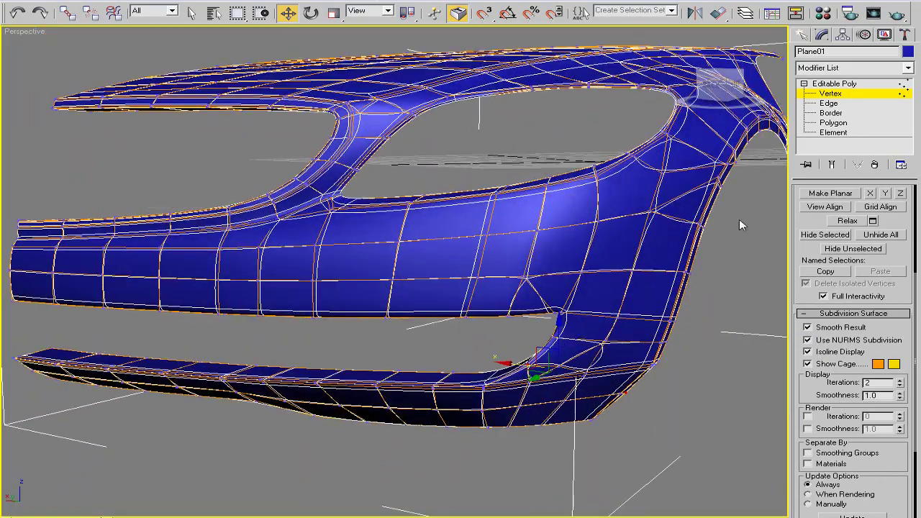
Run a quick Shift+Q test render of the bumper and close the frame.
{"action": "key", "text": "shift+q"}
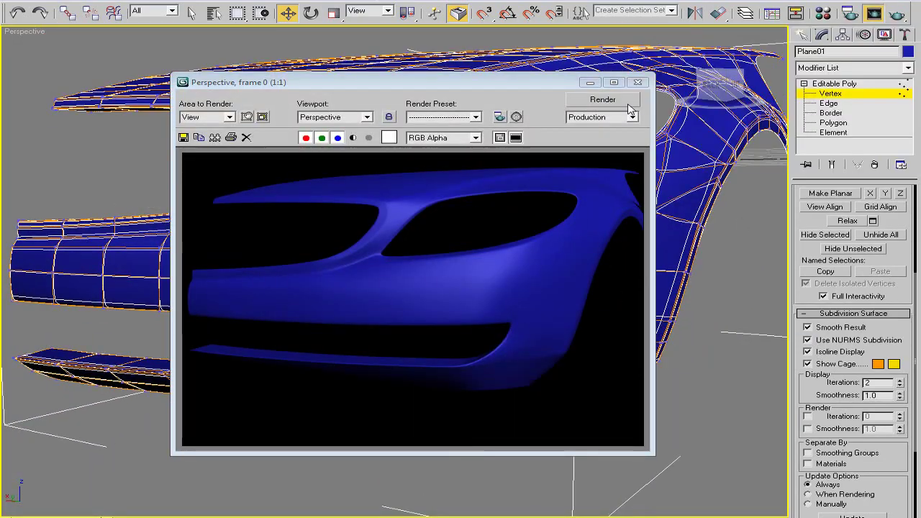
{"action": "left_click", "coordinate": [638, 82]}
{"action": "scroll", "coordinate": [503, 246], "scroll_direction": "up", "scroll_amount": 4}
Render the car front at the 800x600 preset from Render Setup, then close the render windows.
{"action": "left_click", "coordinate": [849, 13]}
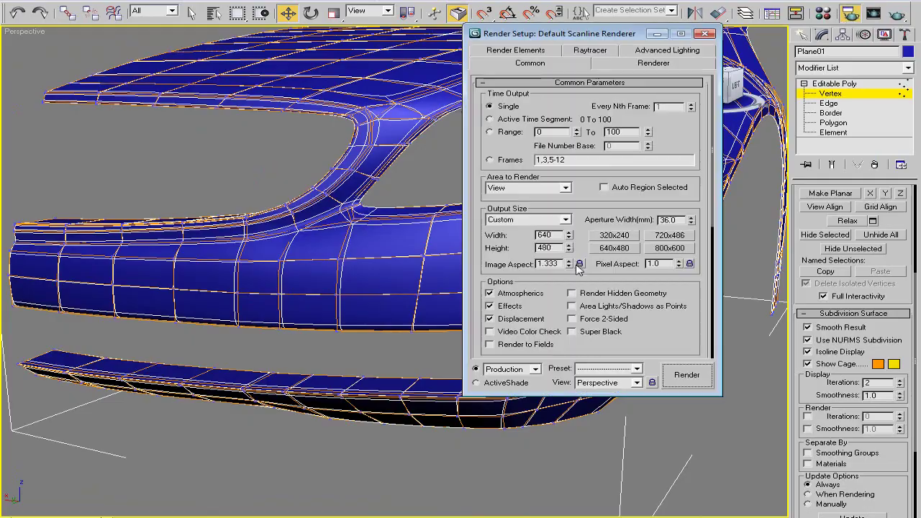
{"action": "left_click", "coordinate": [670, 248]}
{"action": "left_click", "coordinate": [686, 375]}
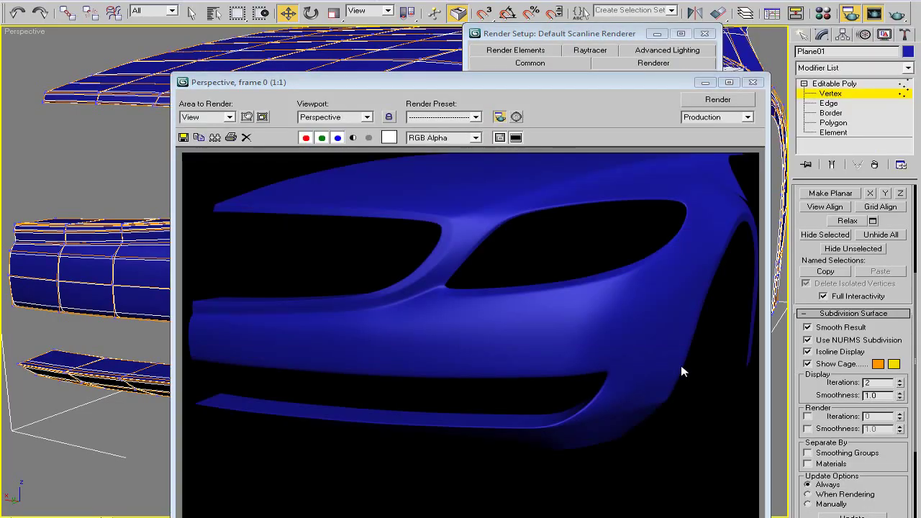
{"action": "left_click", "coordinate": [752, 84]}
{"action": "mouse_move", "coordinate": [602, 267]}
{"action": "middle_mouse_down", "text": "alt"}
{"action": "mouse_move", "coordinate": [453, 238]}
{"action": "mouse_move", "coordinate": [481, 263]}
{"action": "mouse_move", "coordinate": [432, 256]}
{"action": "mouse_move", "coordinate": [496, 209]}
{"action": "mouse_move", "coordinate": [451, 144]}
{"action": "mouse_move", "coordinate": [389, 188]}
{"action": "mouse_move", "coordinate": [446, 216]}
{"action": "mouse_move", "coordinate": [506, 228]}
{"action": "mouse_move", "coordinate": [503, 310]}
{"action": "middle_mouse_up", "text": "alt"}
{"action": "right_click", "coordinate": [549, 330]}
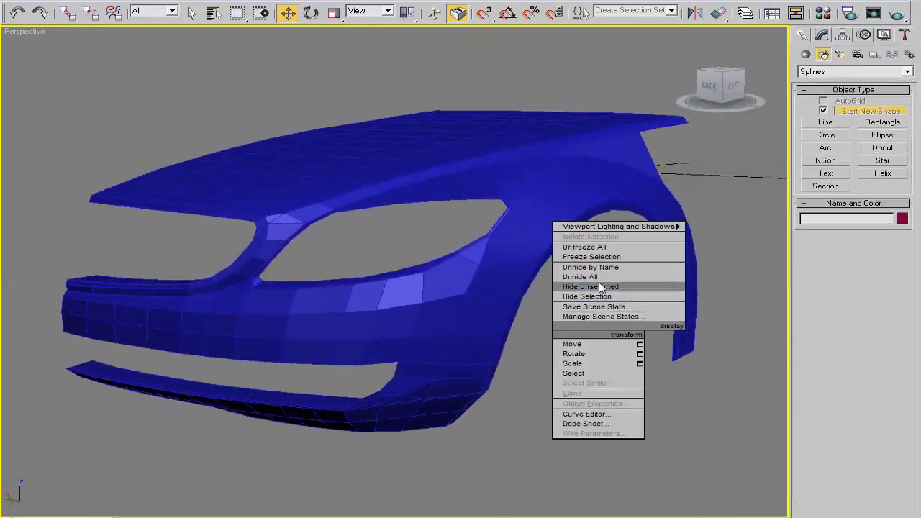